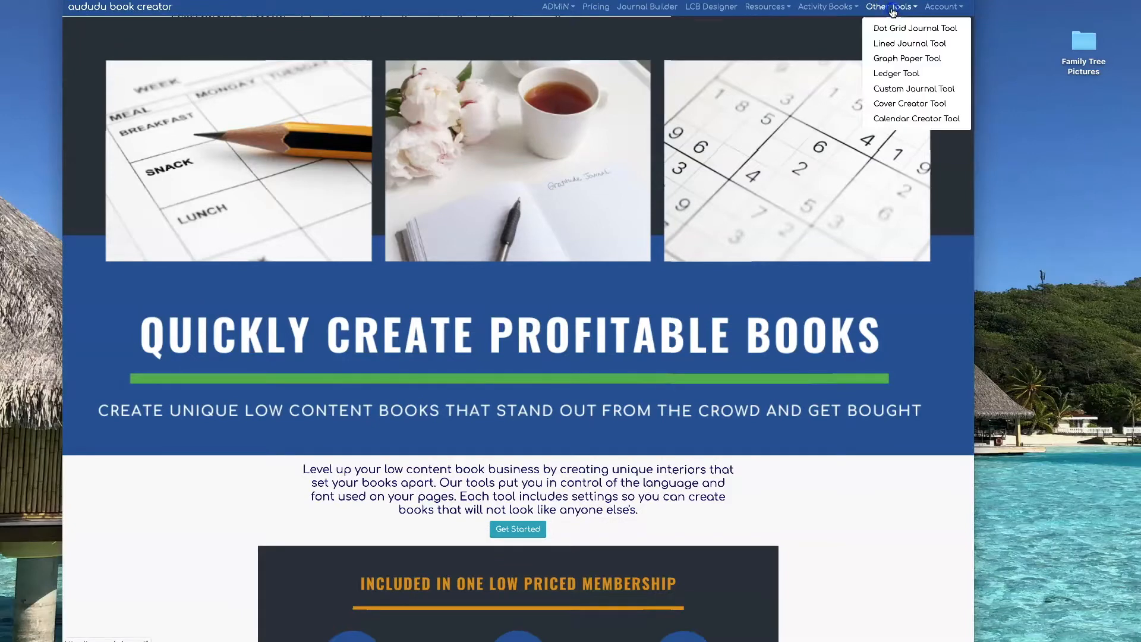
Open the Ledger Tool for creating ledger page interiors.
left_click(896, 74)
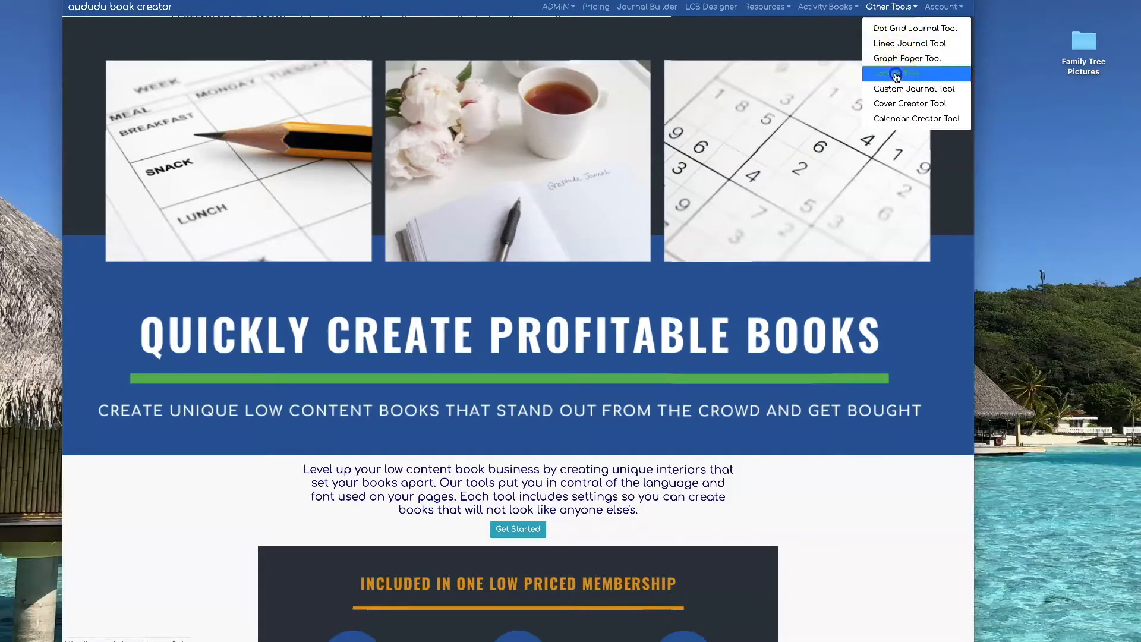
left_click(900, 77)
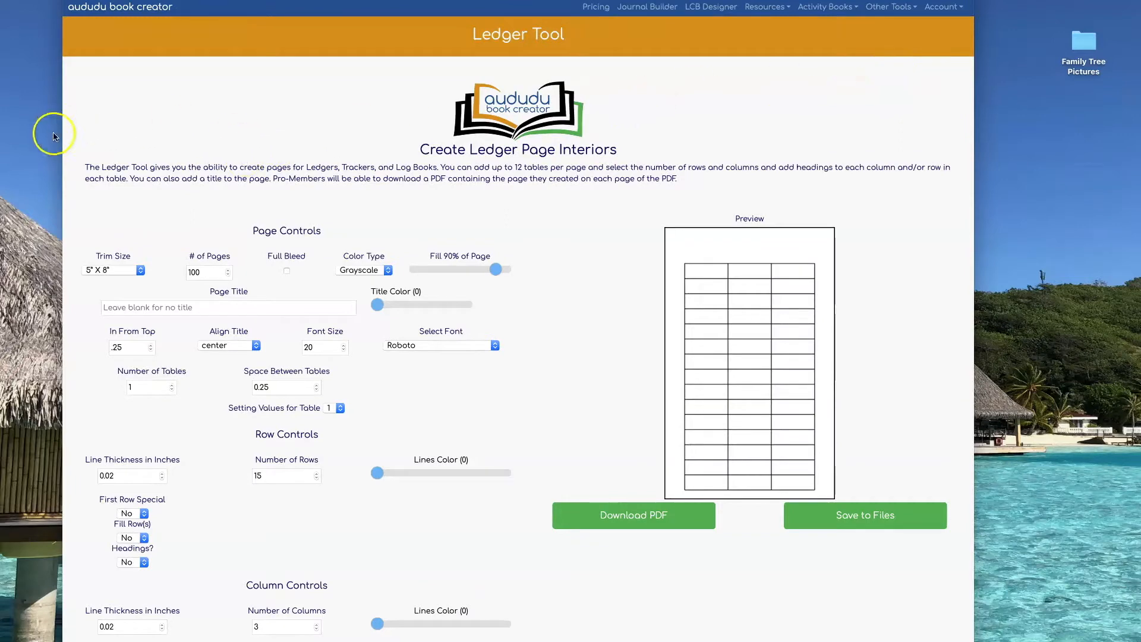
Set the page trim size to 8" X 10" and the page fill to 95%.
left_click(131, 271)
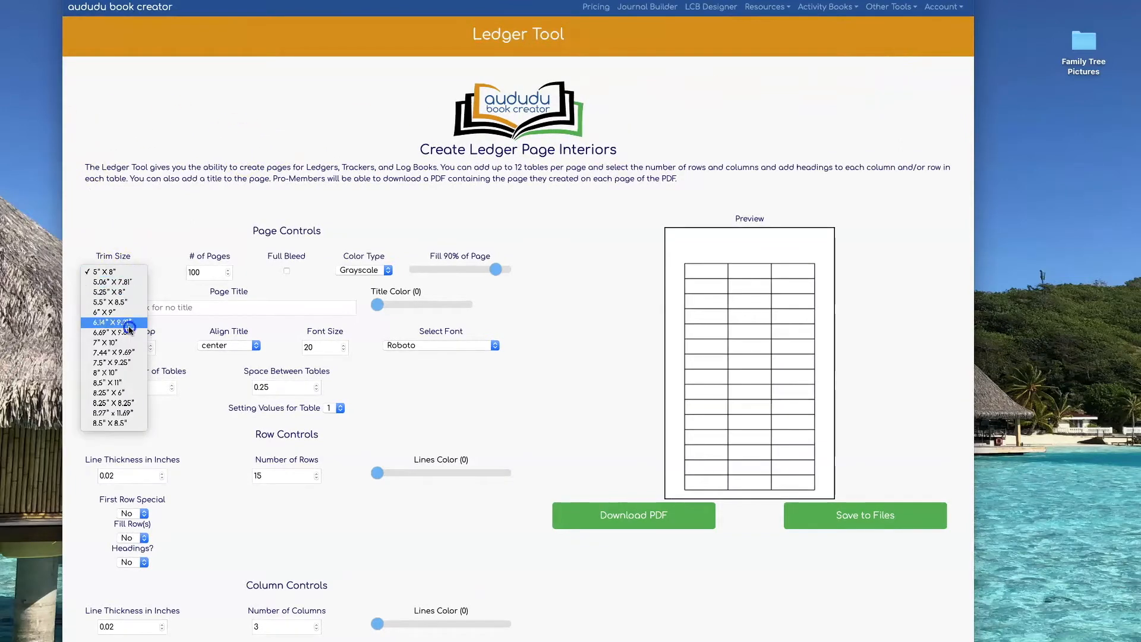
left_click(127, 374)
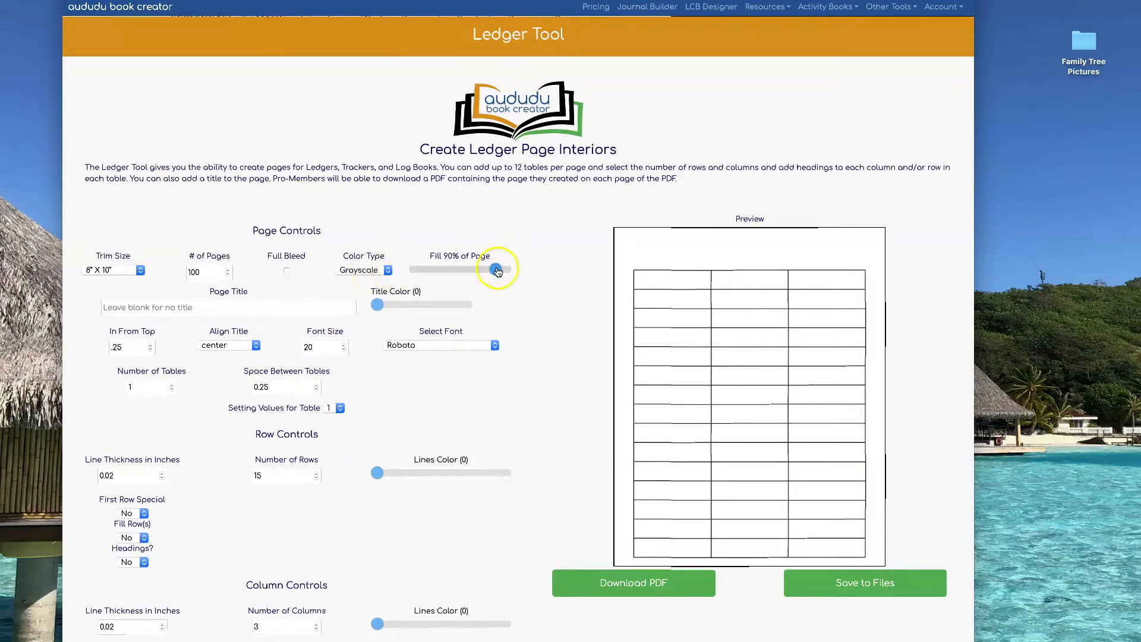
left_click_drag(498, 272, 500, 271)
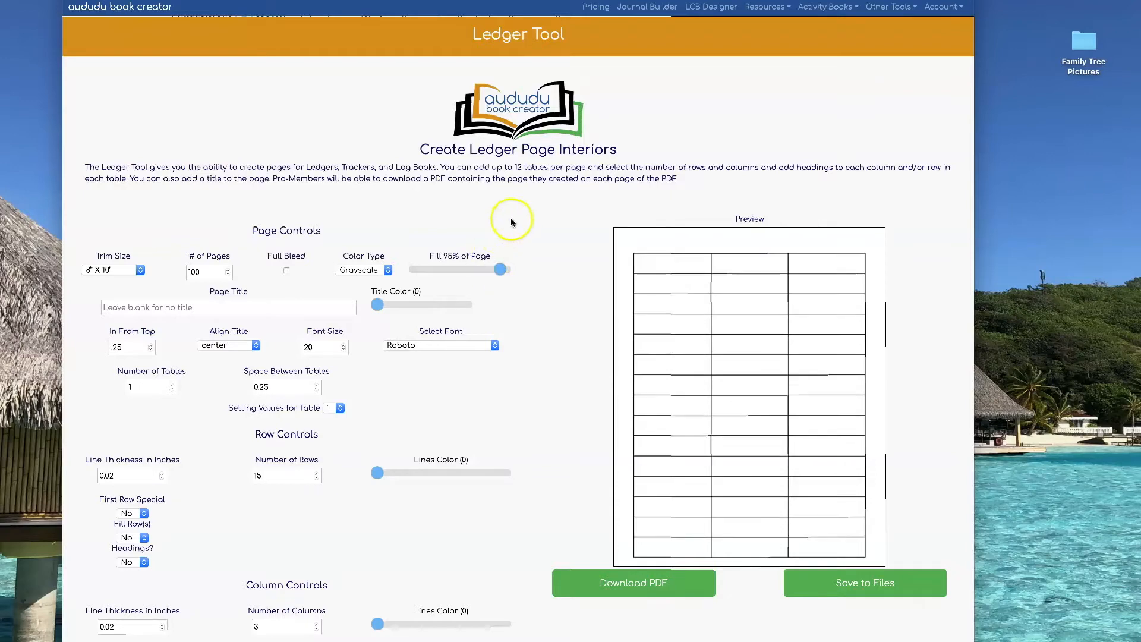
scroll(510, 218, "down", 1)
scroll(650, 212, "right", 1)
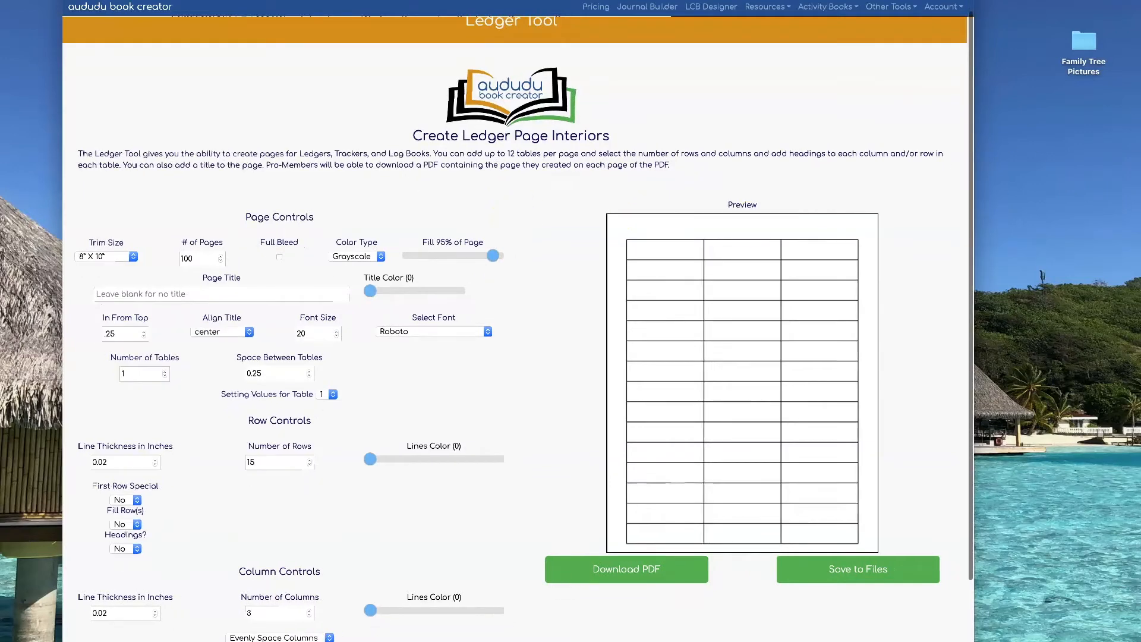
Switch to the Car Maintenance Log spreadsheet and examine the row total and the percentage planned for each table.
left_click_drag(1140, 36, 659, 0)
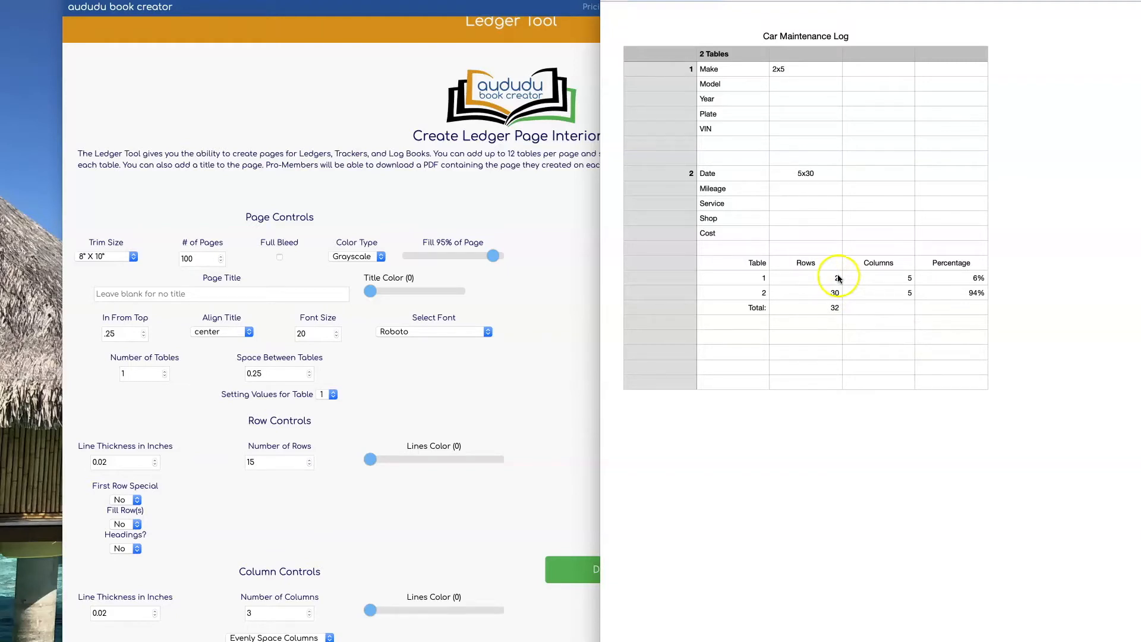
left_click(835, 305)
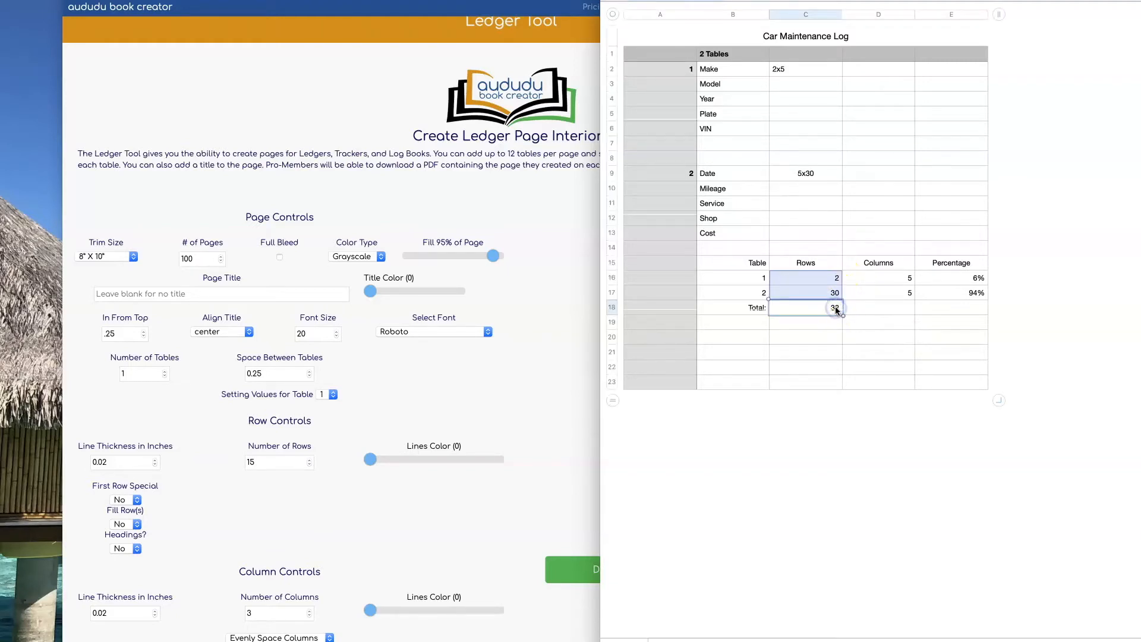
left_click(974, 278)
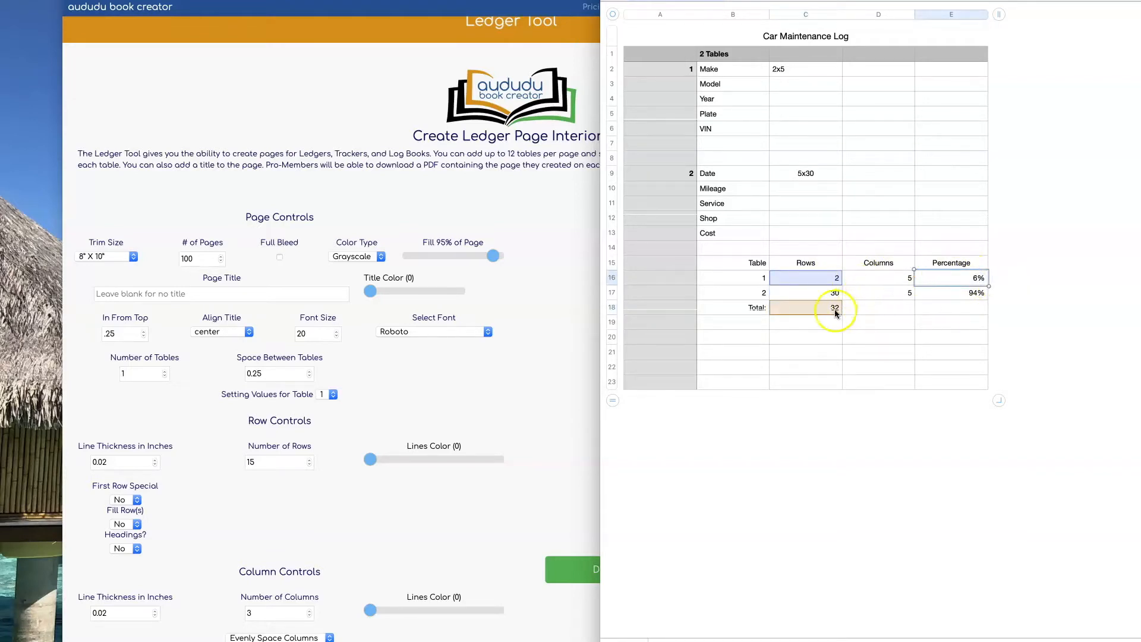
left_click(969, 295)
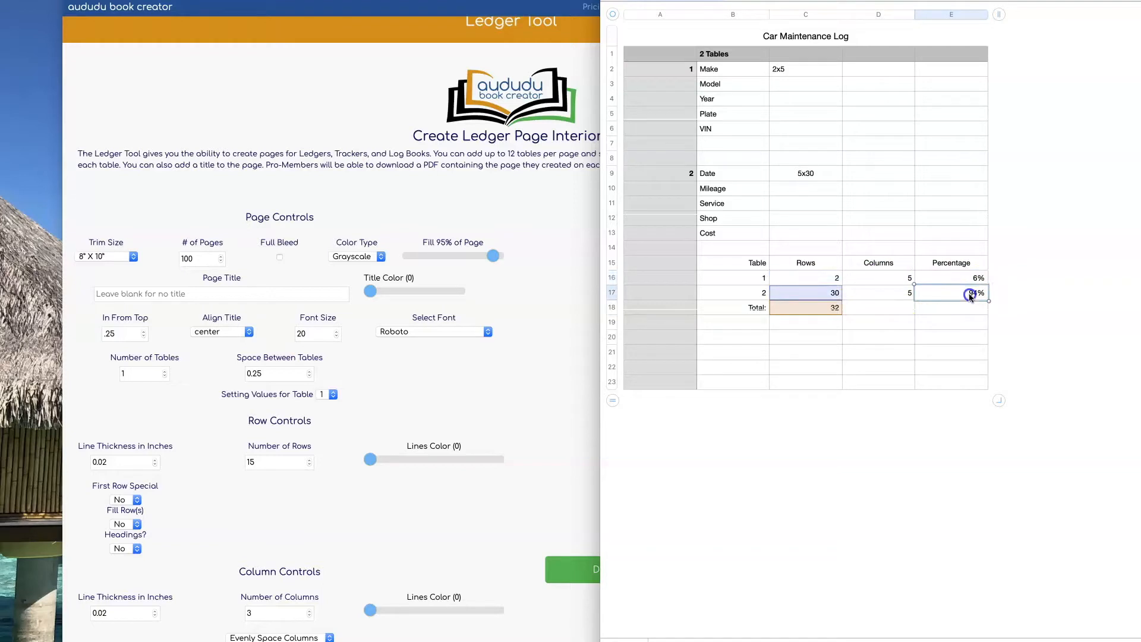
left_click(924, 353)
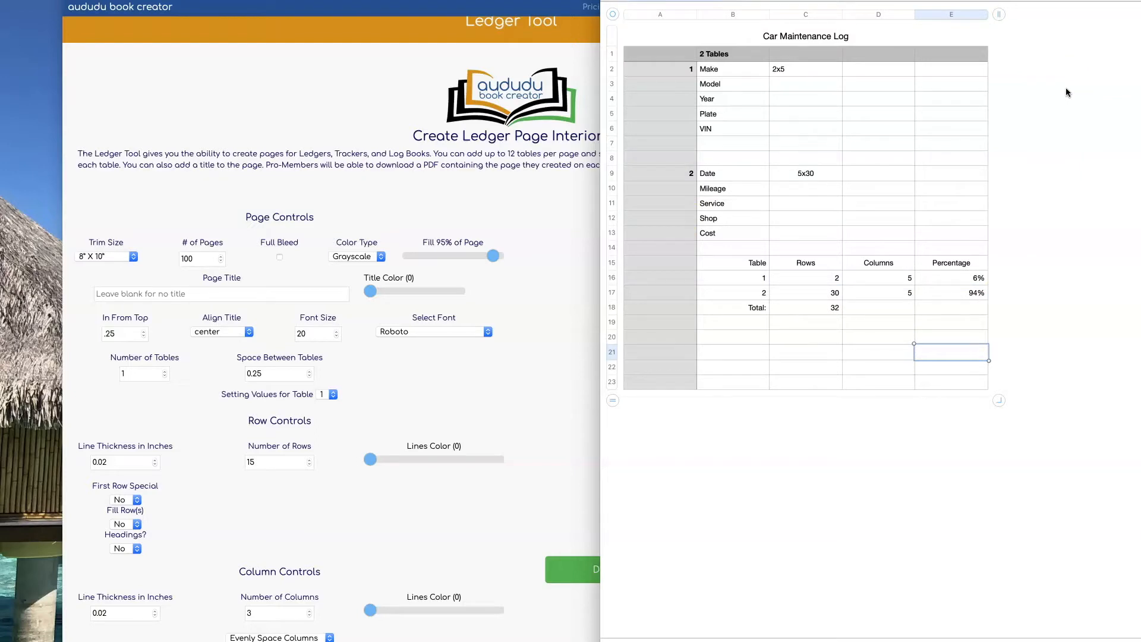
Return to the Ledger Tool, set the number of tables to 2, and update the table sizes with table 1 at 6 percent.
left_click(315, 105)
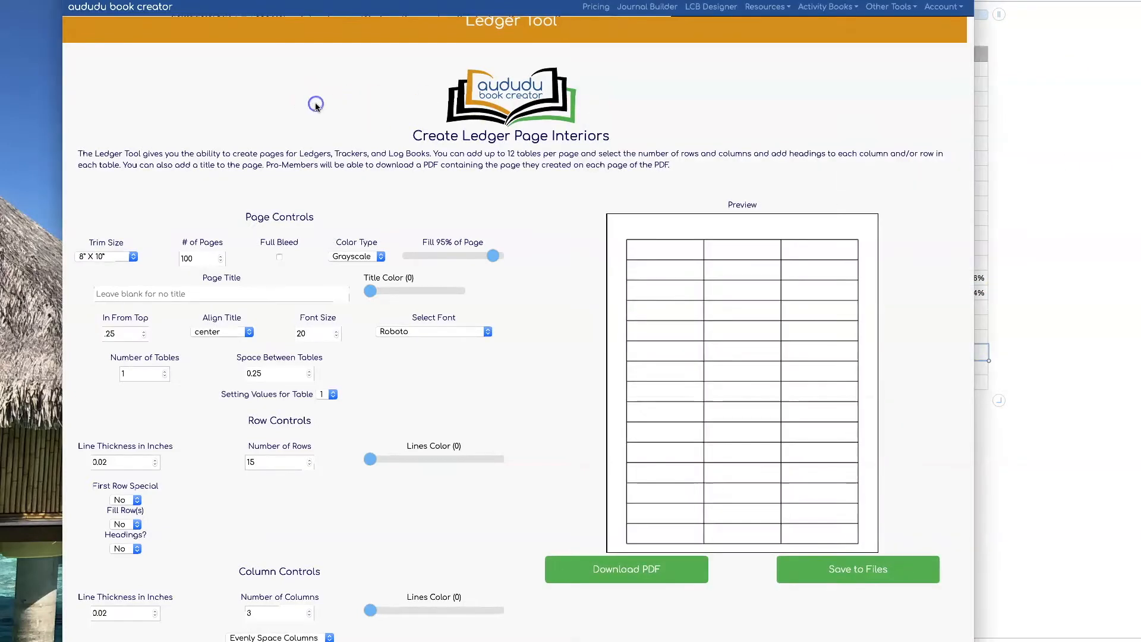
left_click(165, 372)
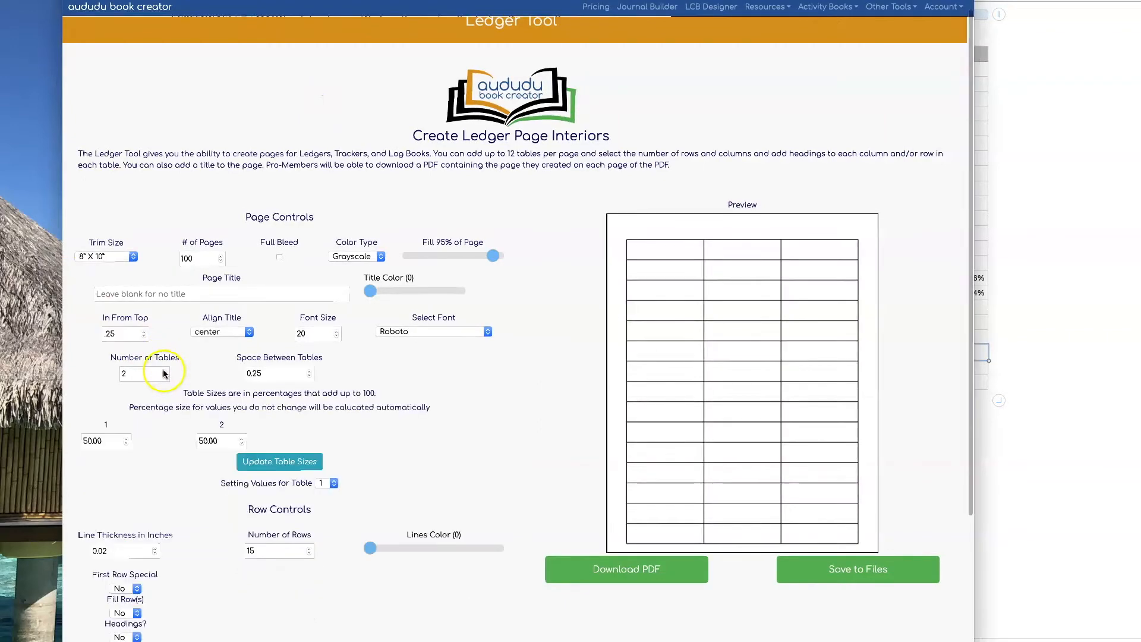
left_click(1066, 159)
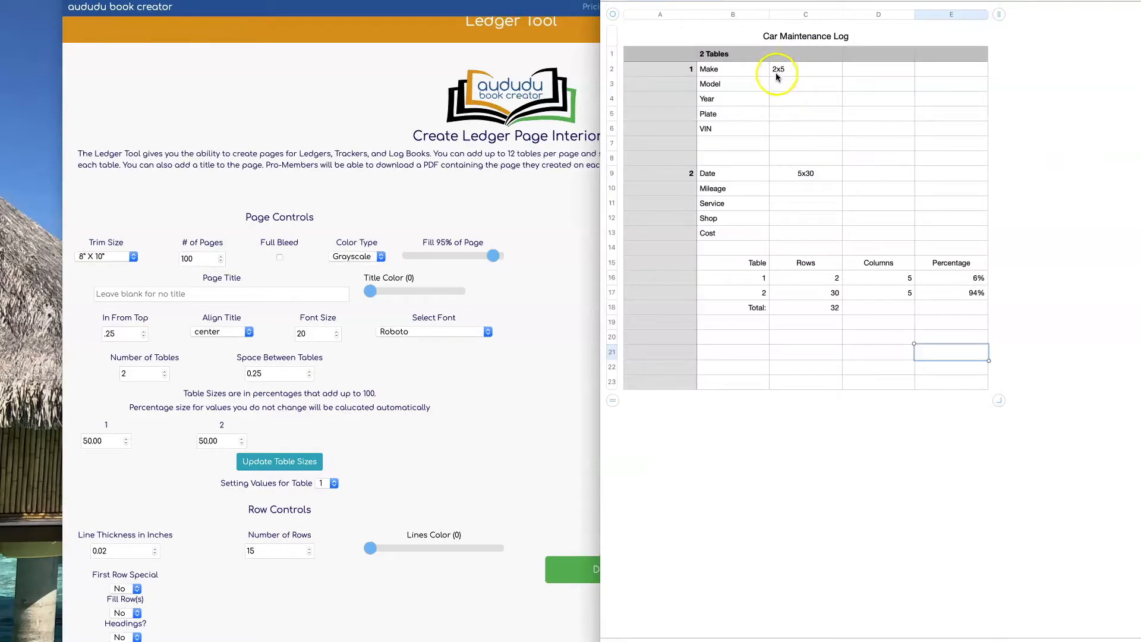
left_click(566, 367)
left_click_drag(110, 441, 66, 443)
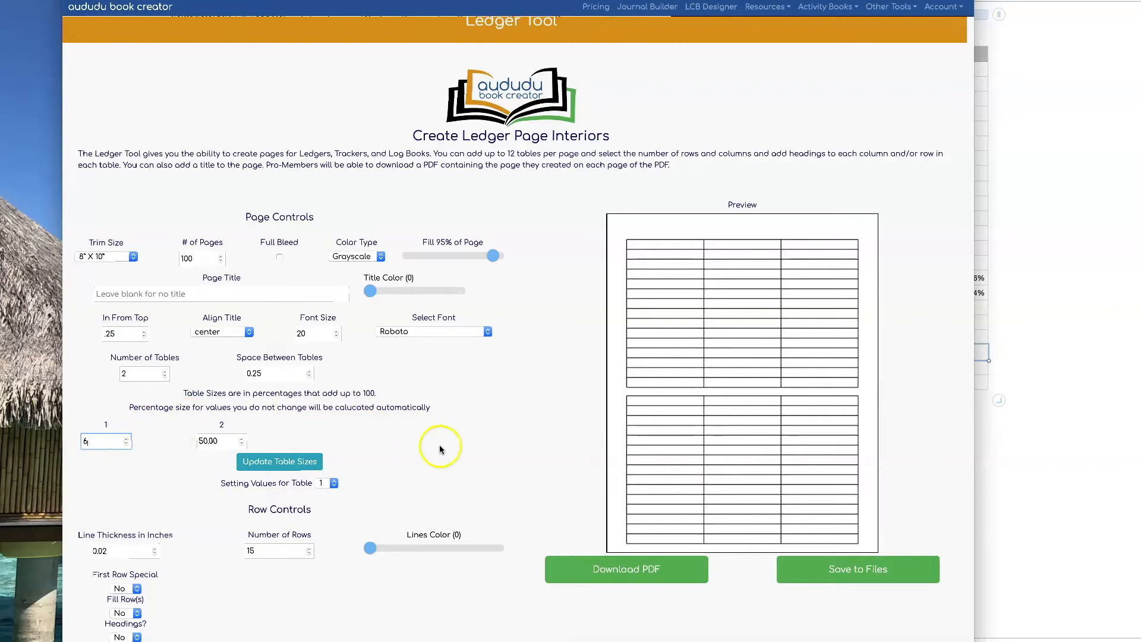
left_click(288, 463)
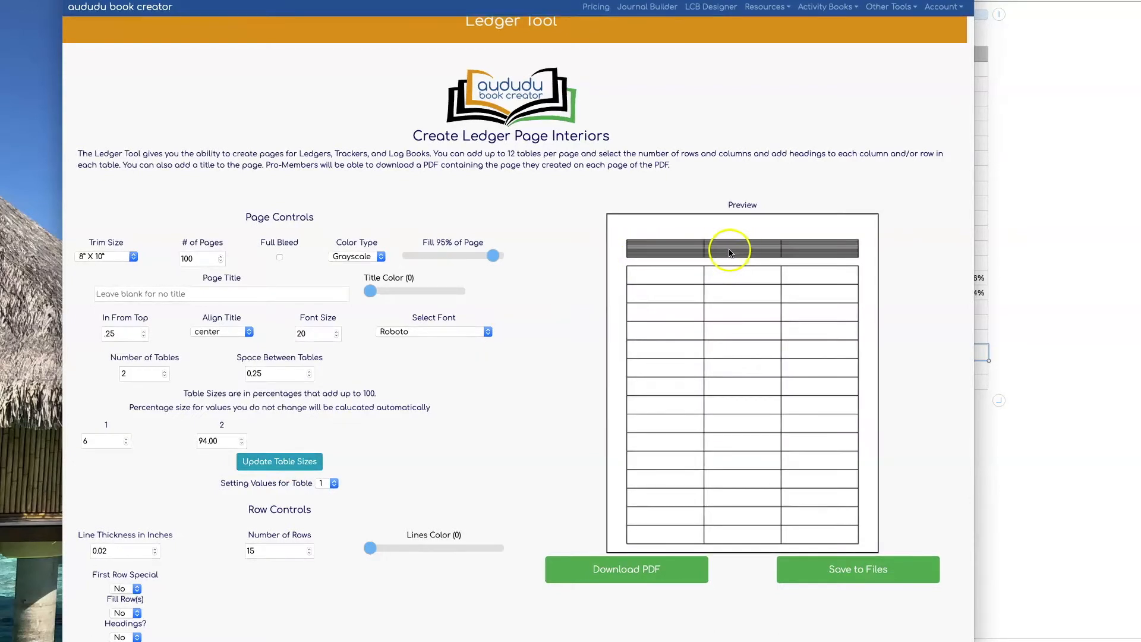
Set table 1 to 5 rows and 2 columns after consulting the spreadsheet plan.
scroll(487, 349, "down", 3)
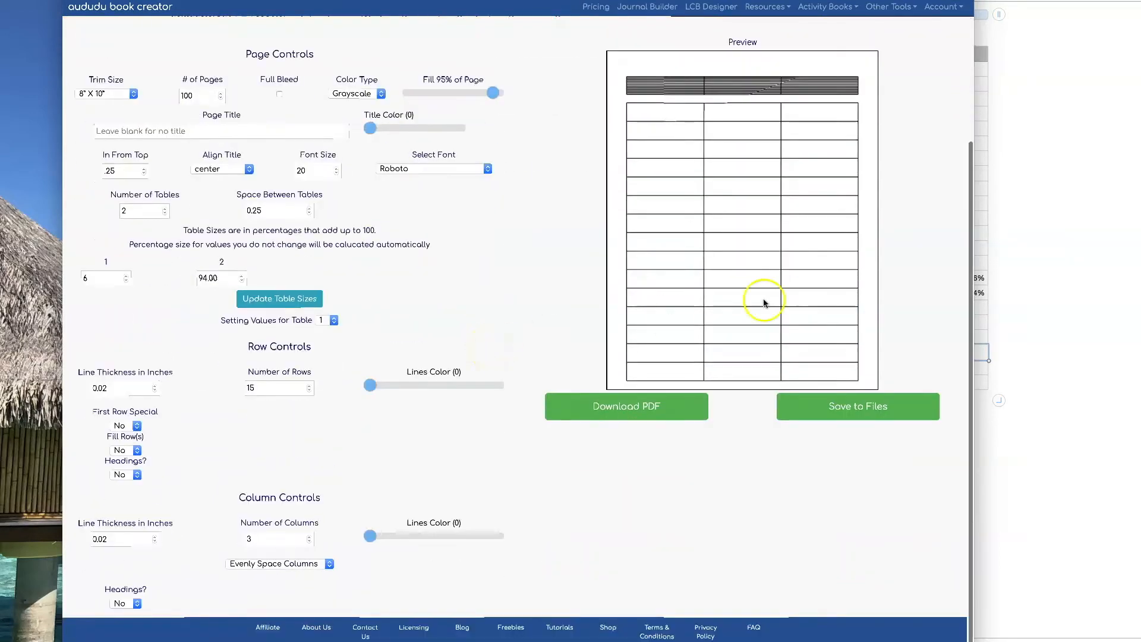
left_click(1068, 249)
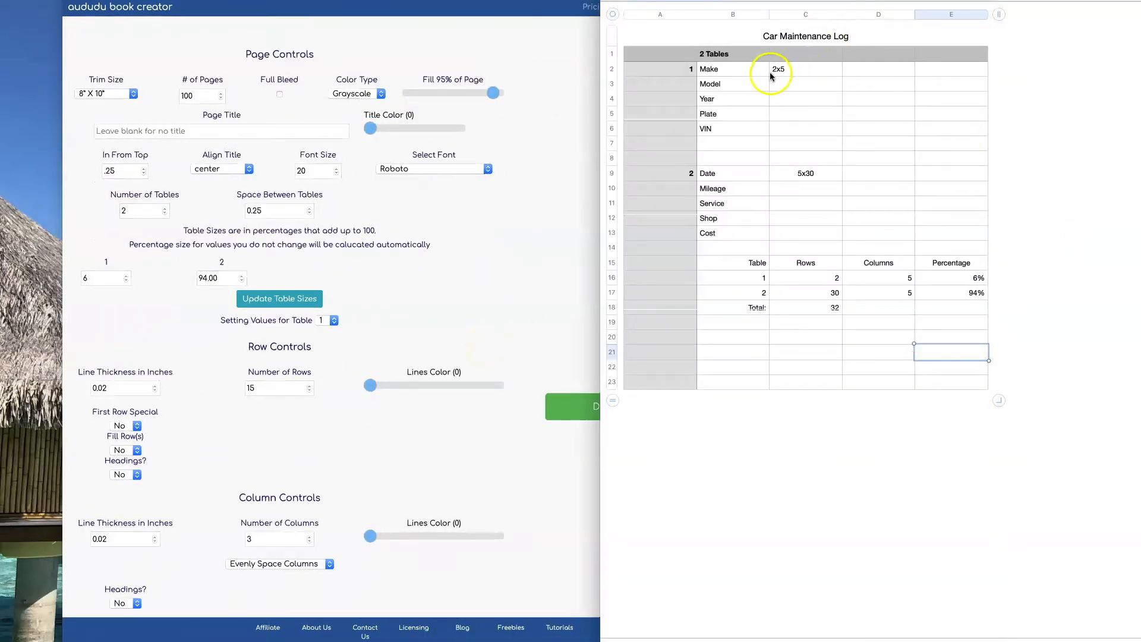
left_click(536, 209)
left_click(243, 388)
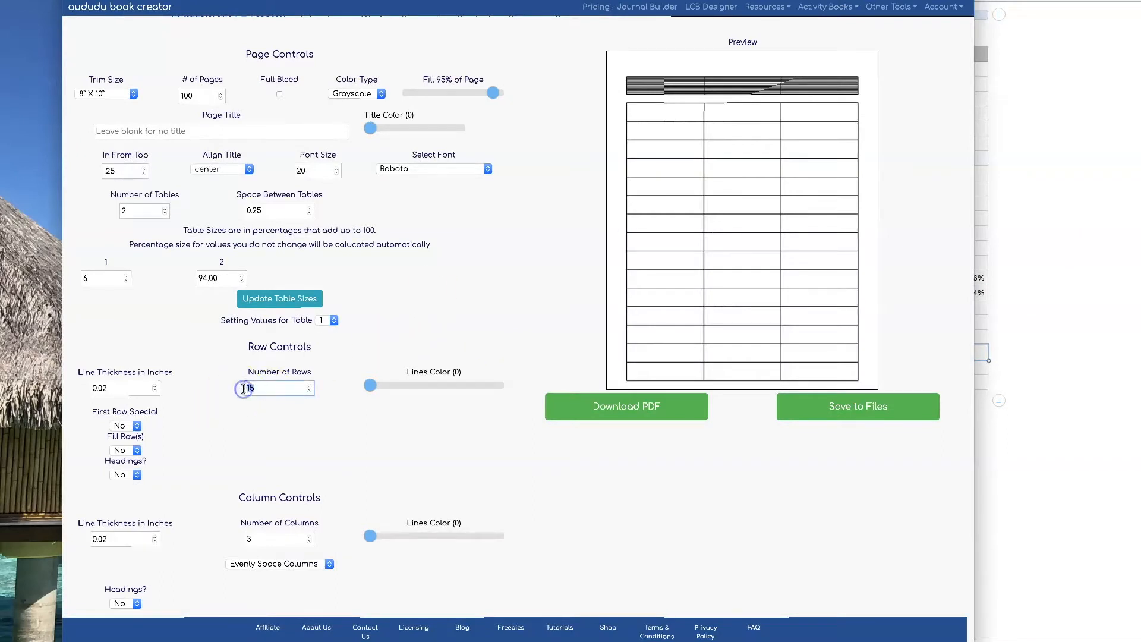
left_click(229, 537)
key("BackSpace")
type("2")
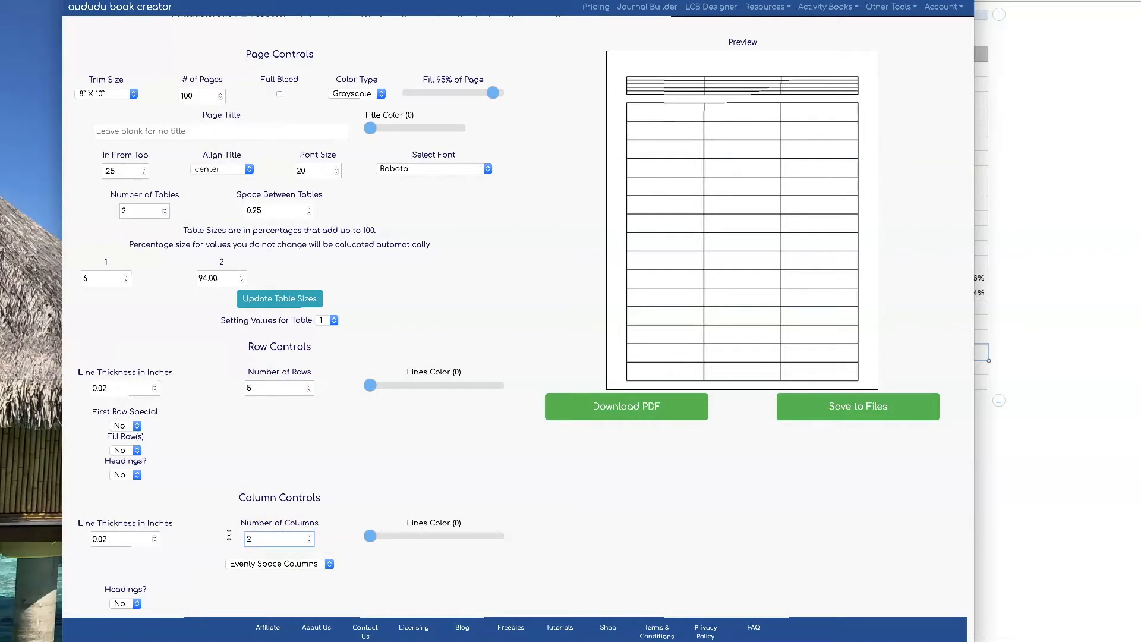
left_click(694, 477)
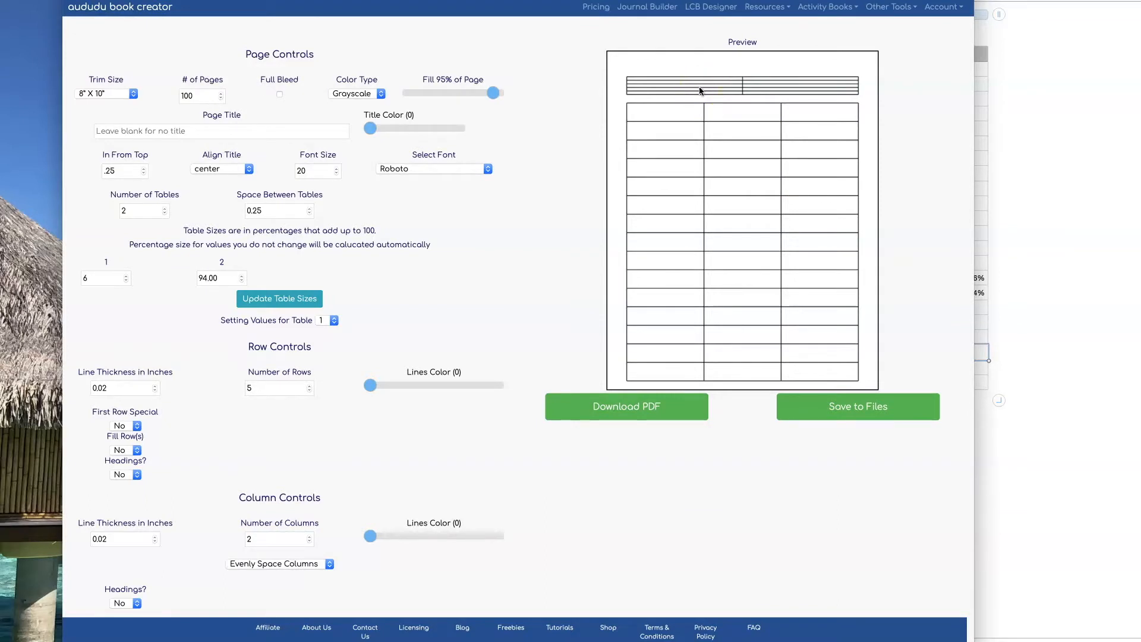
Set table 1 to 2 rows and 5 columns.
left_click(249, 387)
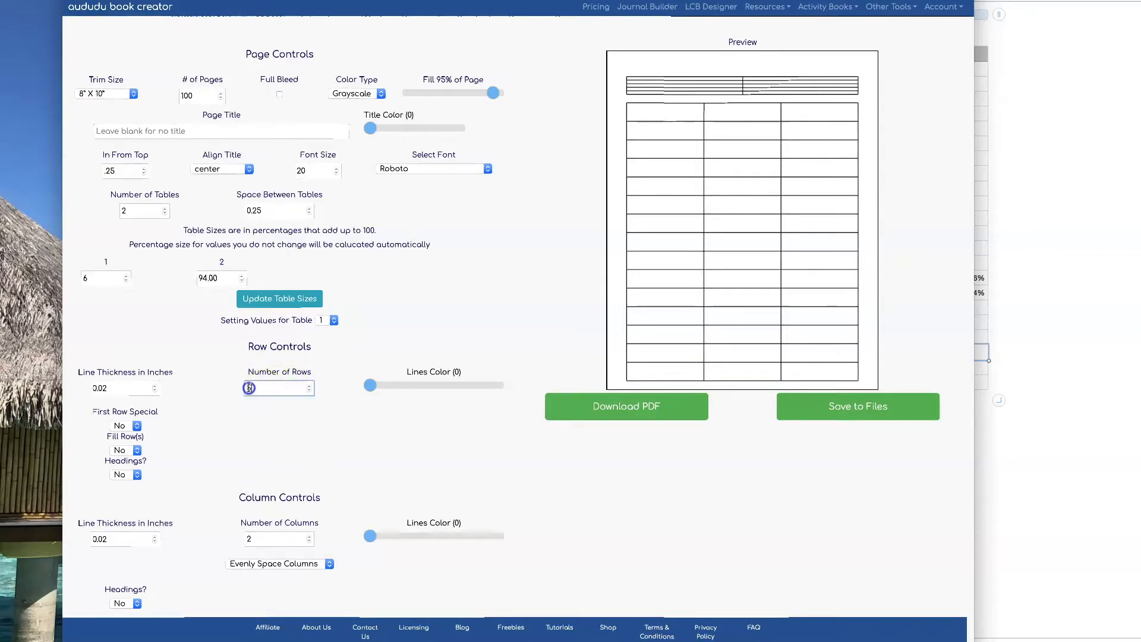
type("2")
double_click(259, 538)
type("5")
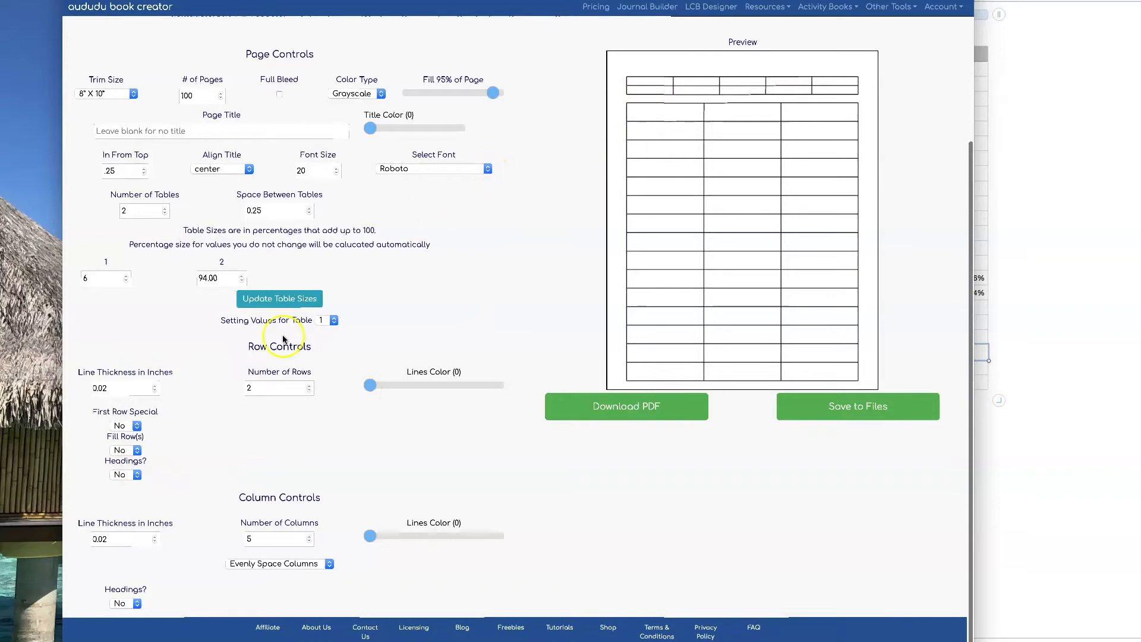
Enable column headings for table 1 and copy in Make, Model, Year, Plate and VIN from the spreadsheet.
left_click(124, 603)
left_click(130, 617)
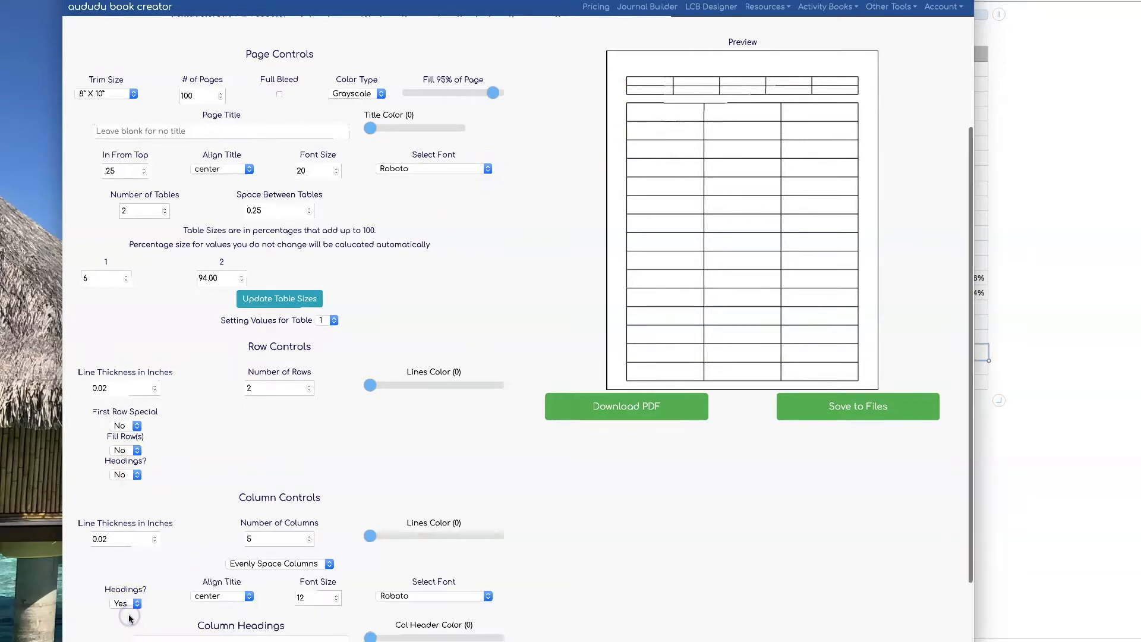
scroll(535, 526, "down", 3)
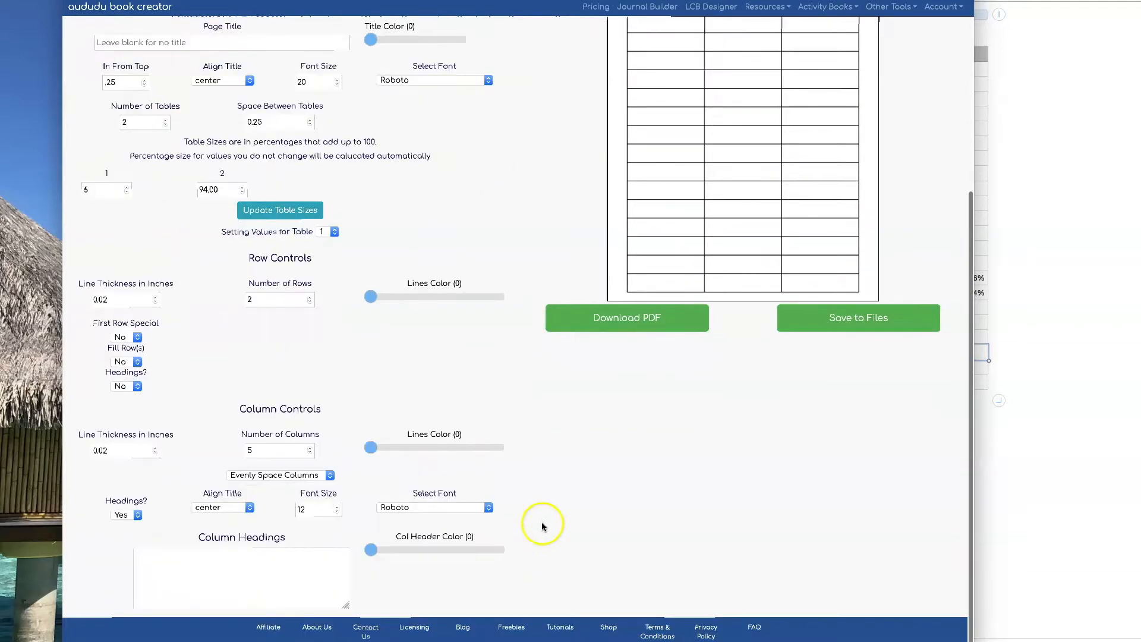
left_click(1047, 381)
left_click_drag(713, 69, 724, 127)
key("super+c")
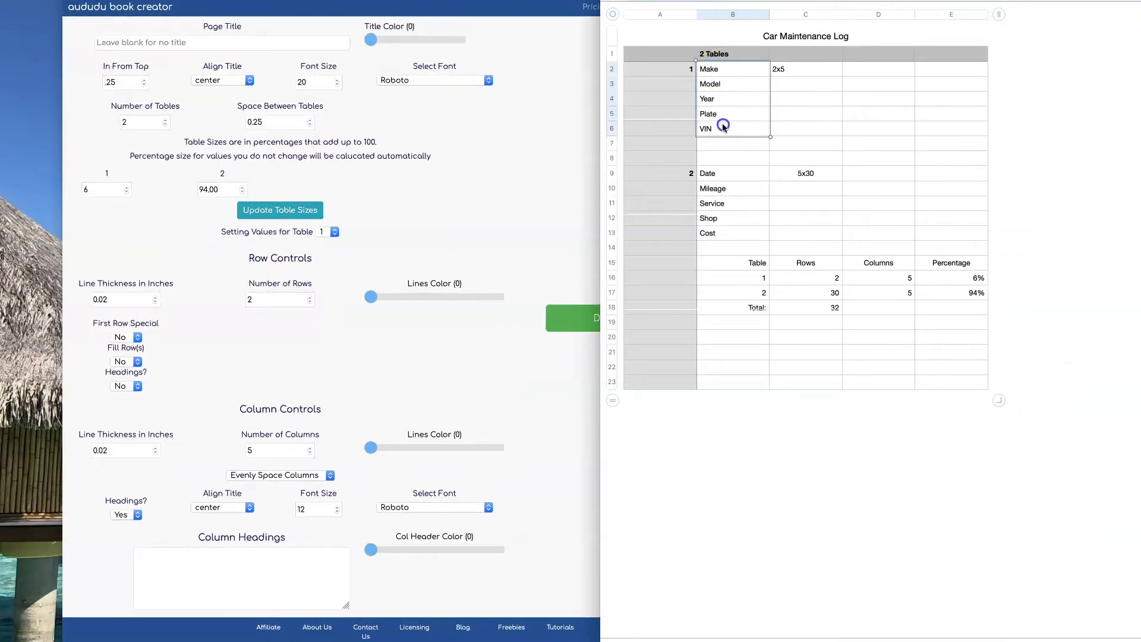
left_click(159, 552)
key("super+v")
left_click(703, 437)
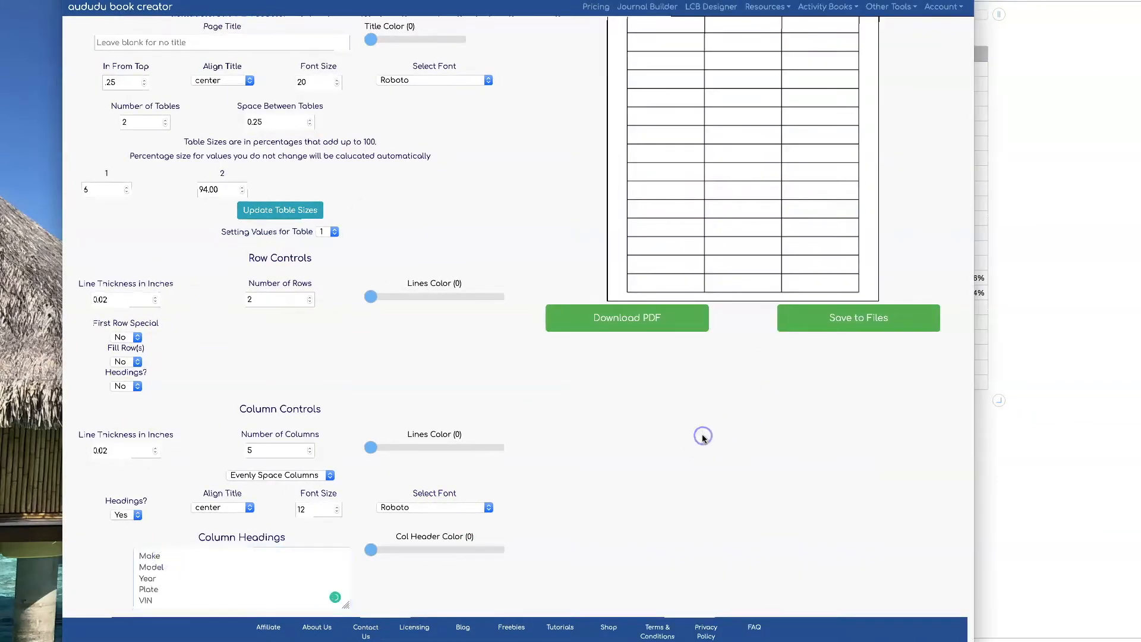
scroll(701, 438, "up", 5)
left_click(834, 259)
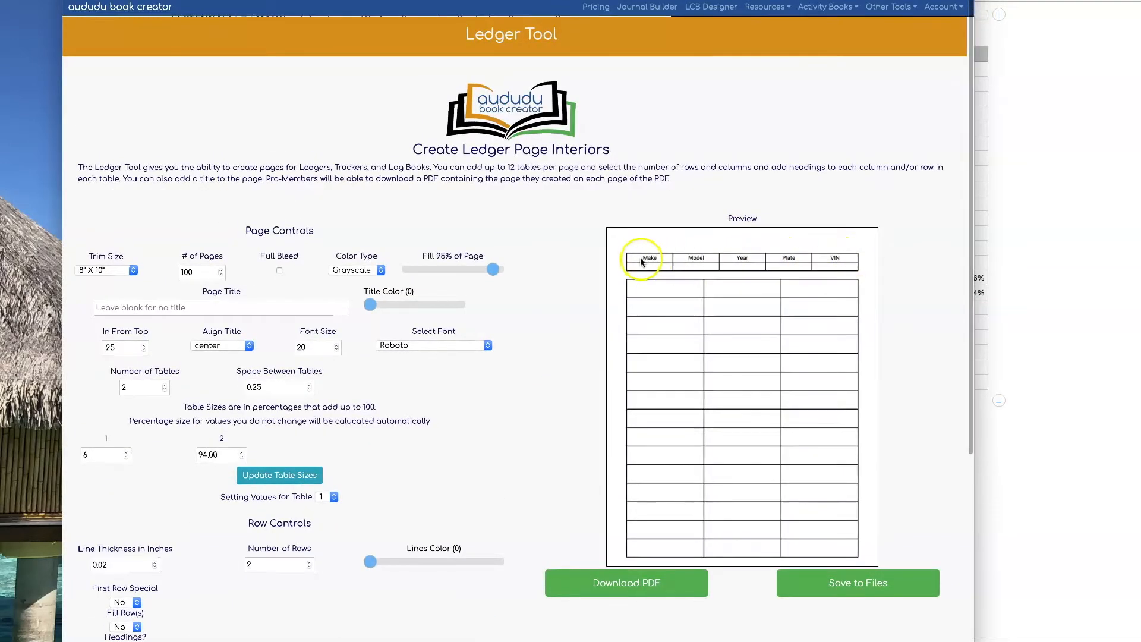
Switch table 1 to specified column widths, set column 1 to a width of 1, and check the preview.
scroll(565, 241, "down", 3)
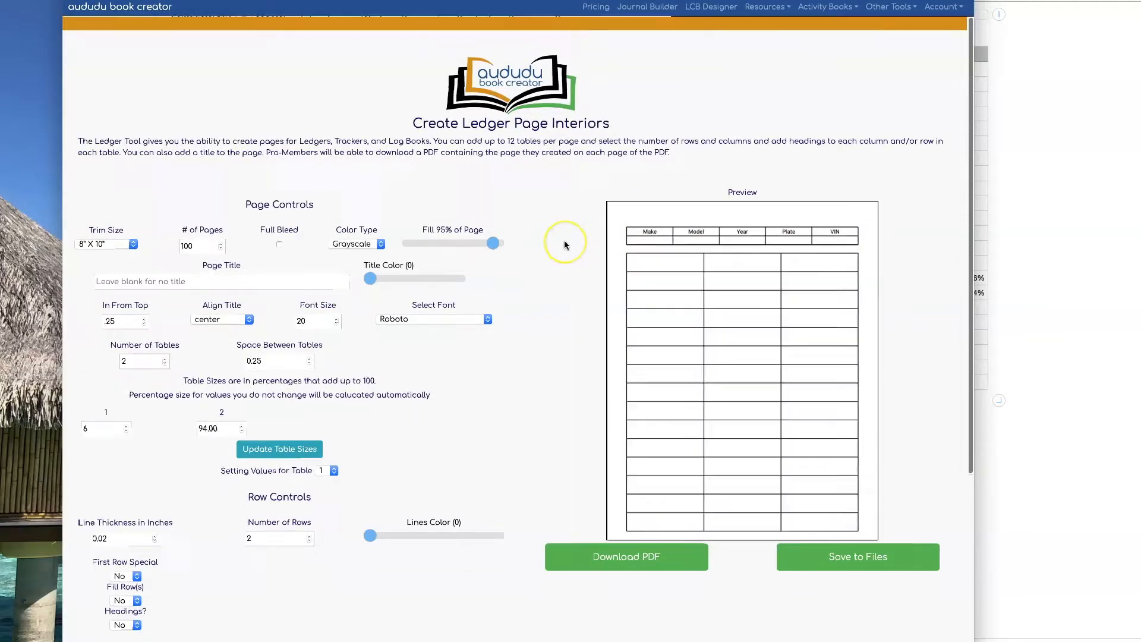
scroll(565, 241, "down", 2)
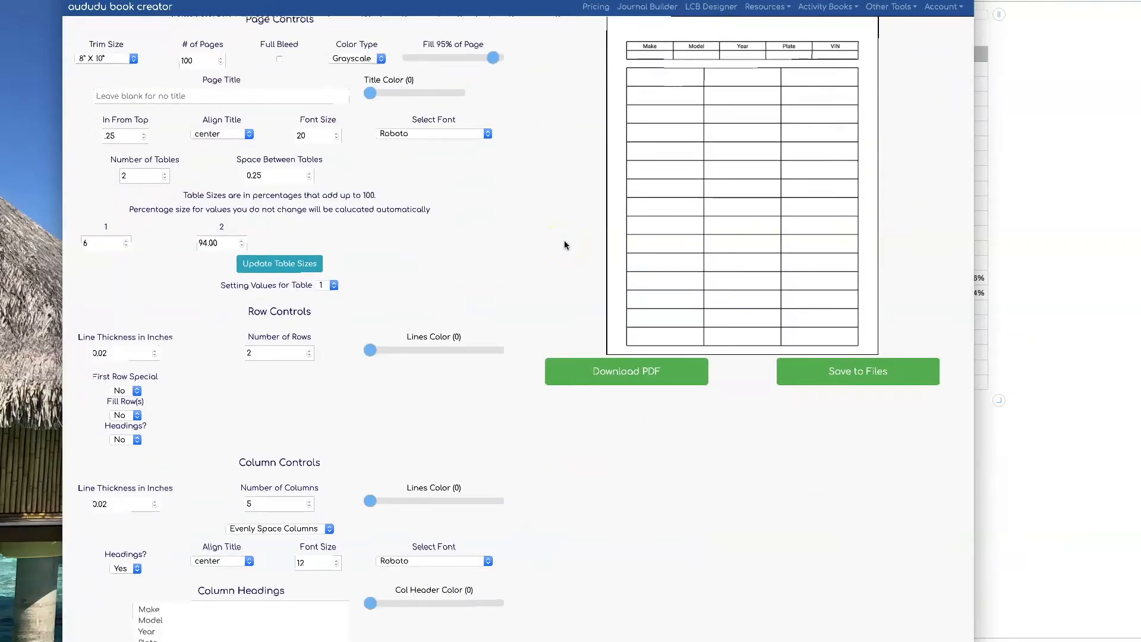
scroll(564, 240, "down", 2)
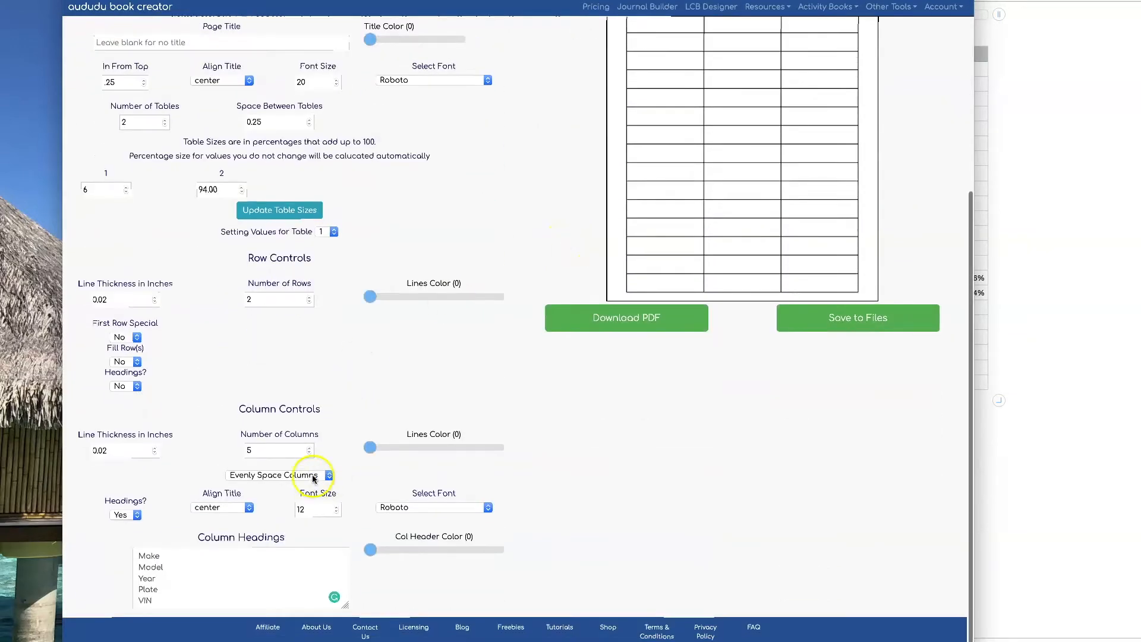
left_click(315, 475)
left_click(309, 488)
double_click(318, 514)
type("1")
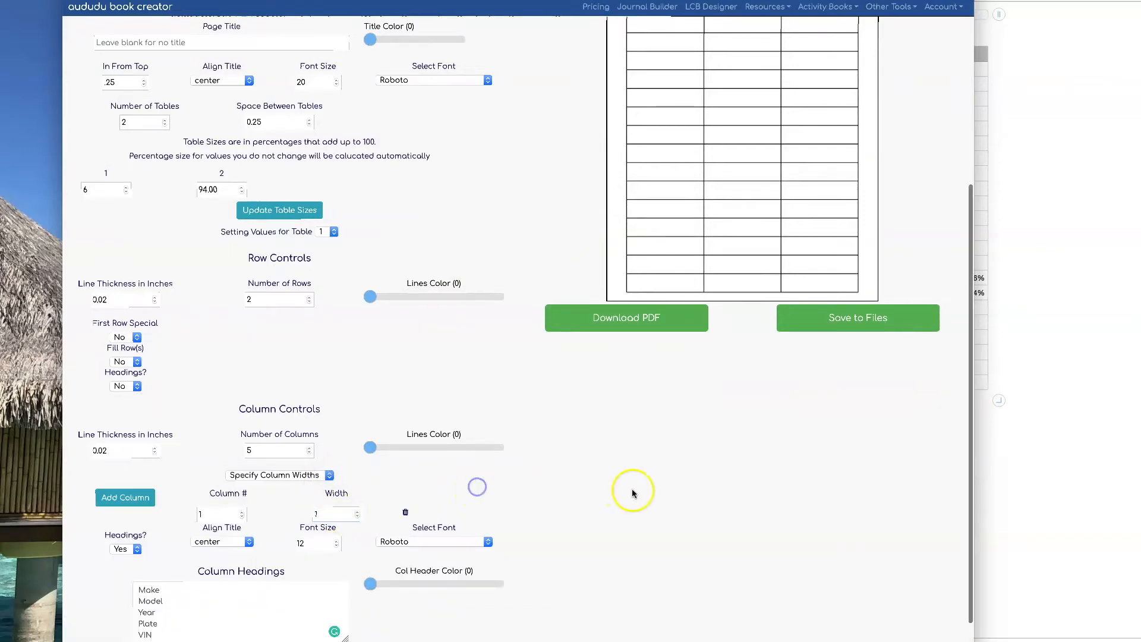
scroll(632, 489, "up", 5)
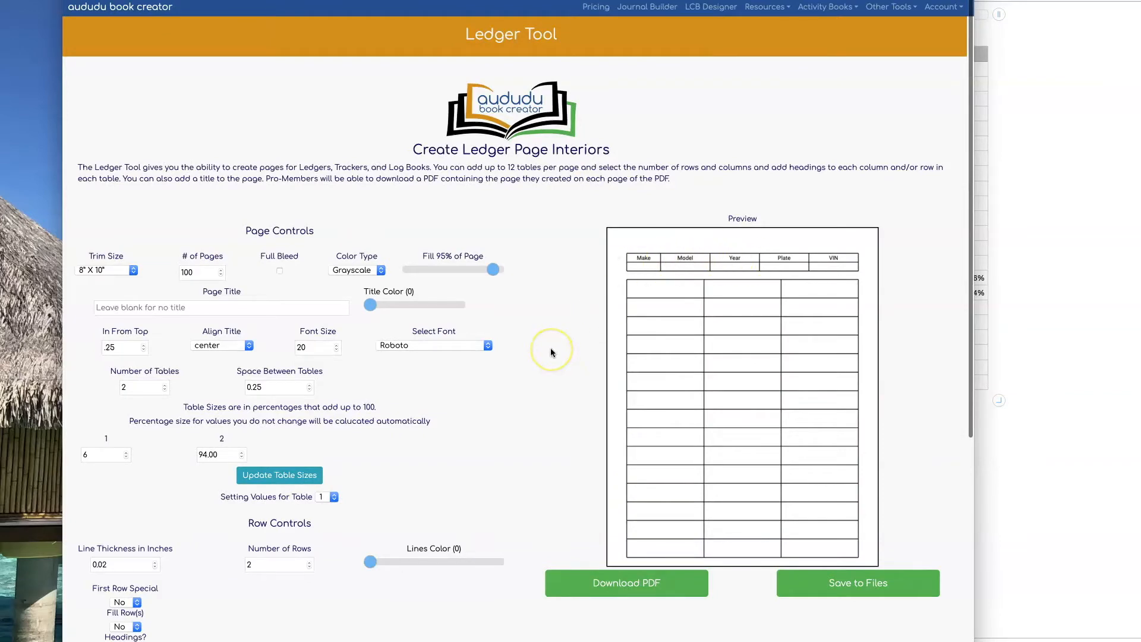
scroll(552, 352, "down", 5)
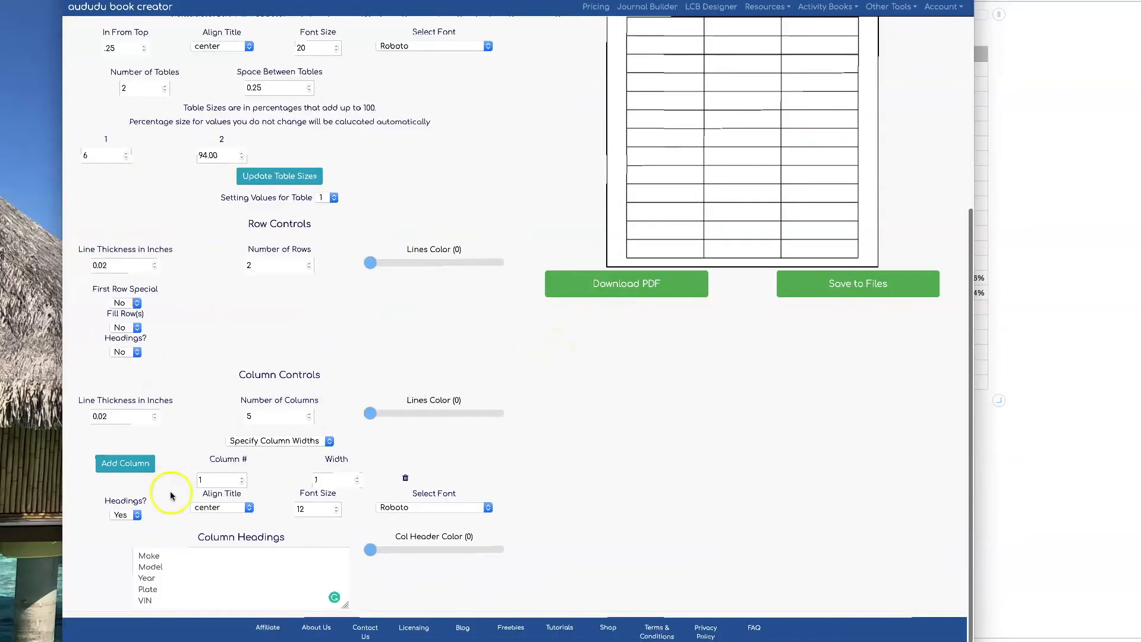
Add a column width entry for column 3 of table 1, set its width to 1, and check the preview.
left_click(137, 464)
left_click(199, 498)
key("BackSpace")
type("3")
left_click(313, 498)
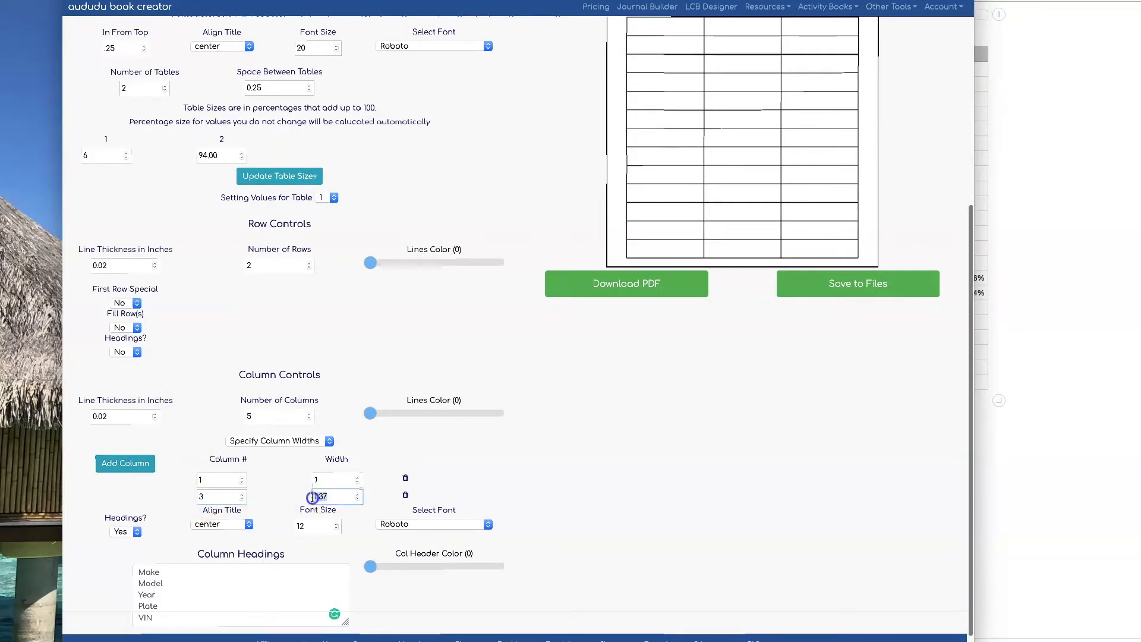
type("1")
left_click(509, 476)
scroll(554, 475, "up", 5)
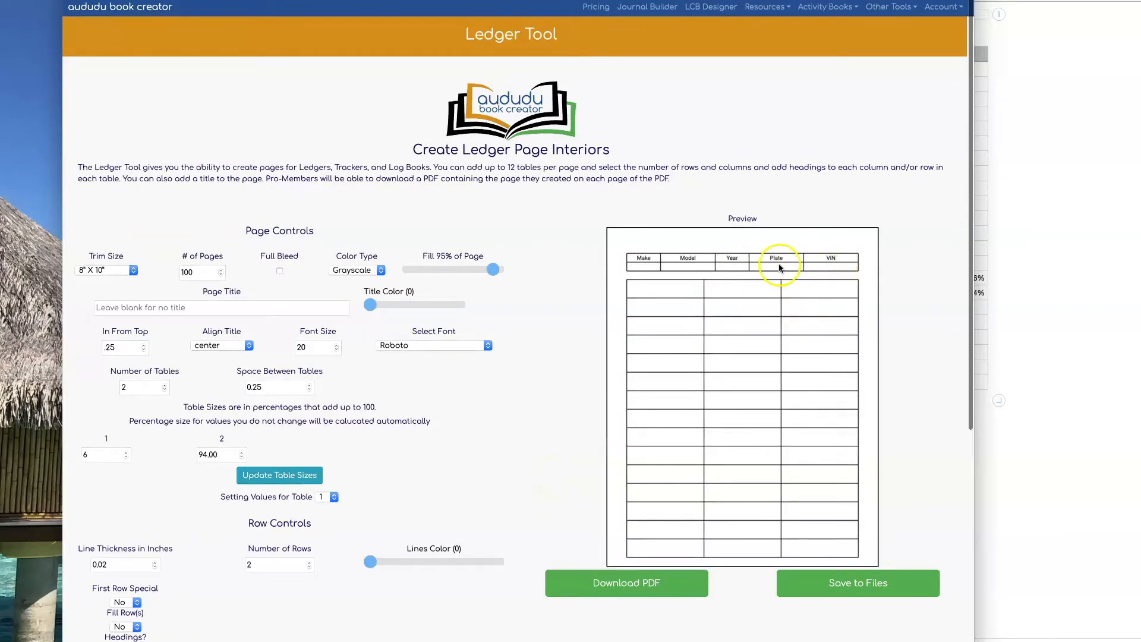
Add a width entry of 1.25 for column 4 of table 1 and check the preview.
scroll(517, 318, "down", 5)
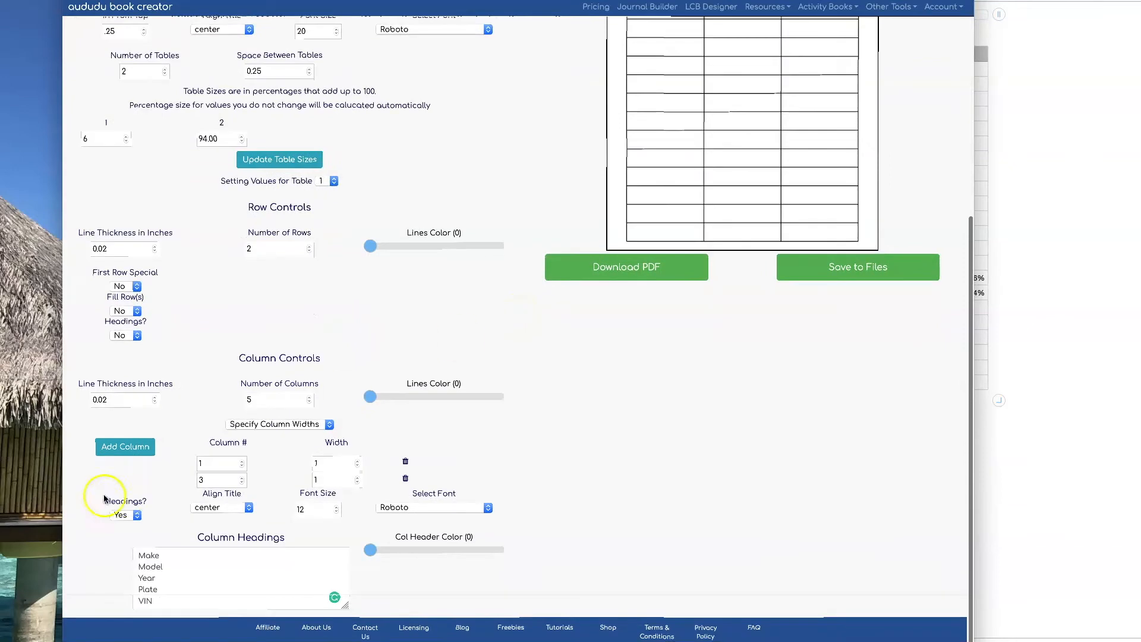
left_click(125, 447)
left_click(198, 497)
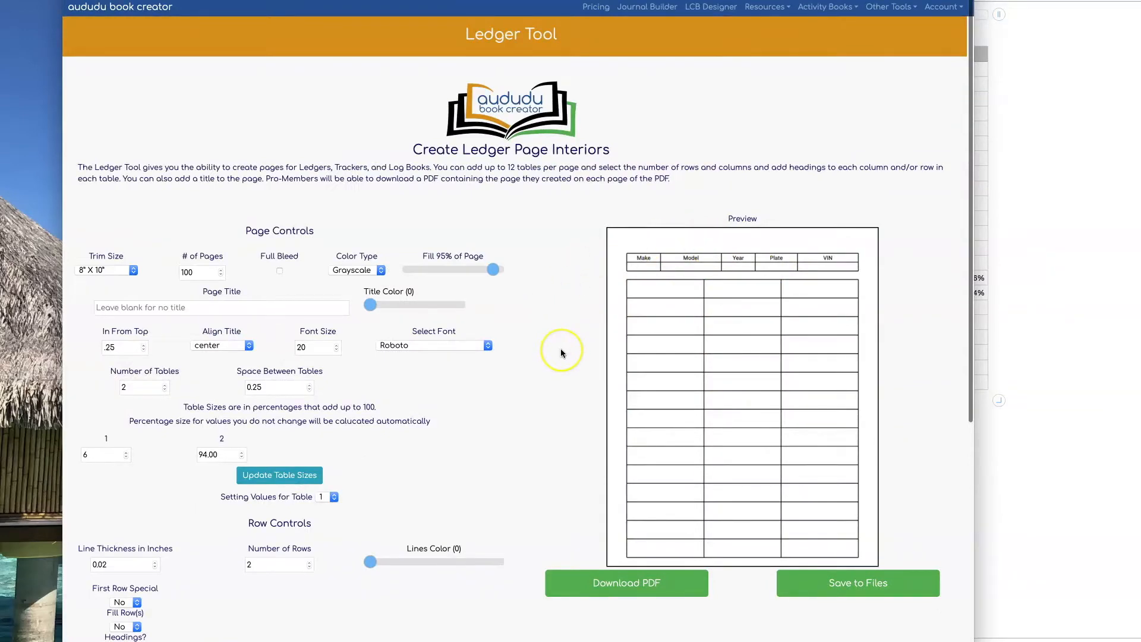
scroll(561, 350, "down", 2)
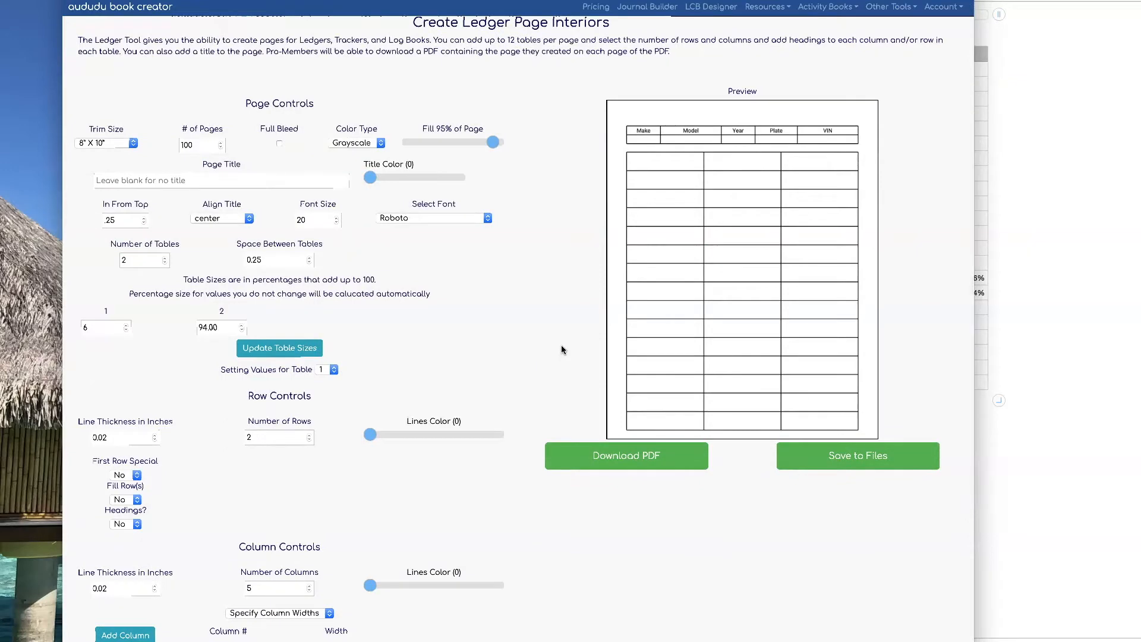
scroll(562, 349, "down", 1)
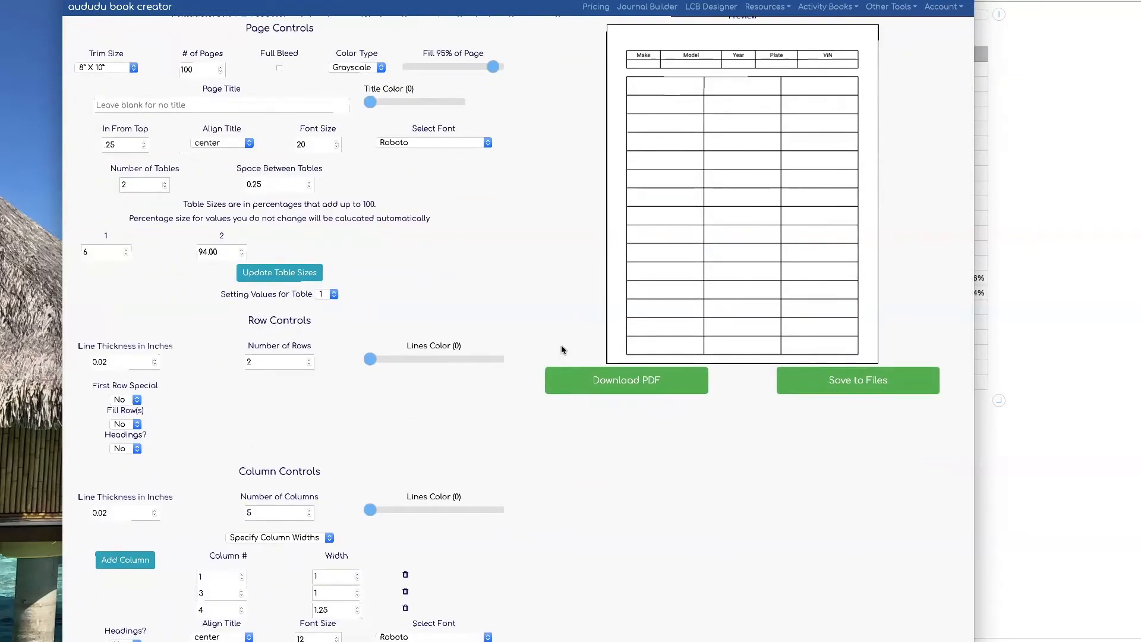
scroll(561, 350, "up", 1)
left_click(680, 284)
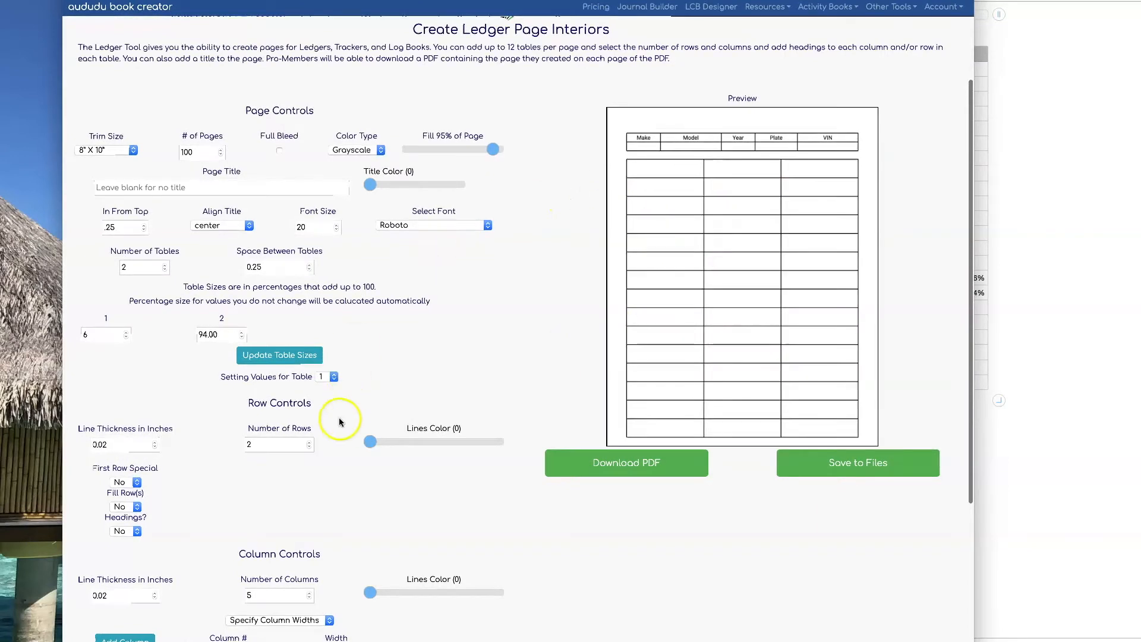
Switch the settings to table 2 and give it 30 rows and 5 columns, following the spreadsheet plan.
left_click(332, 376)
left_click(331, 389)
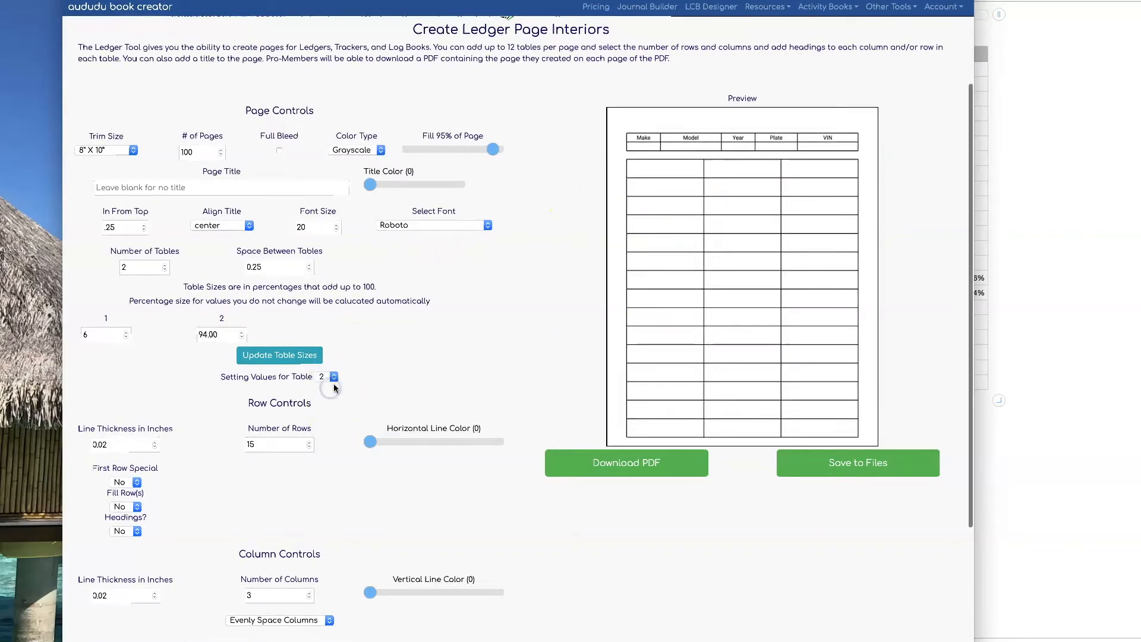
left_click(1046, 191)
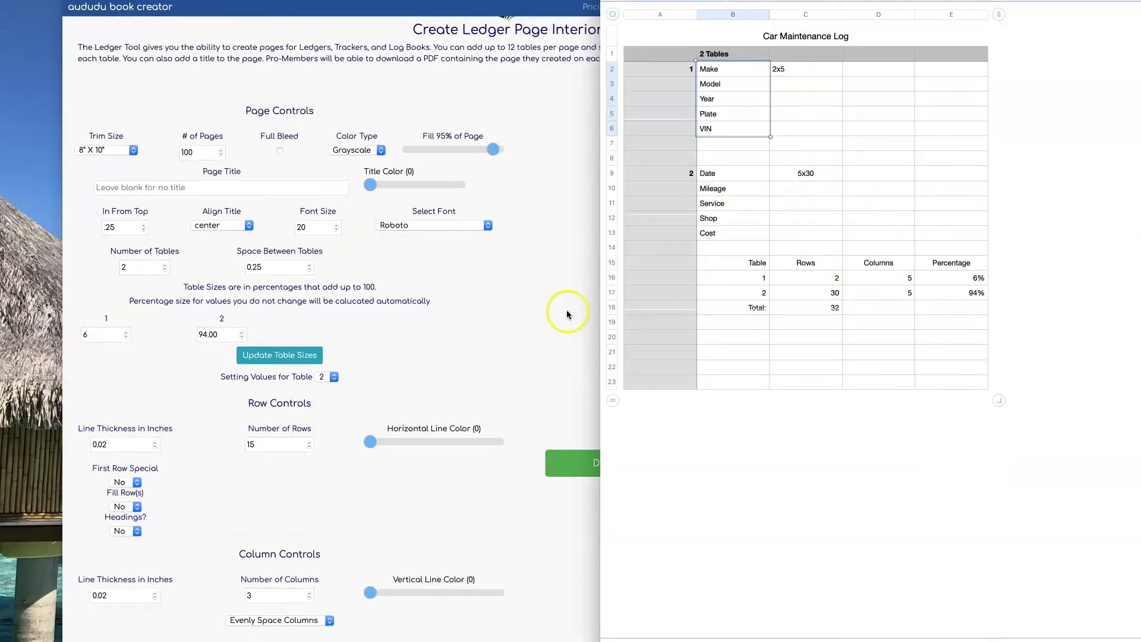
left_click(514, 308)
left_click(242, 444)
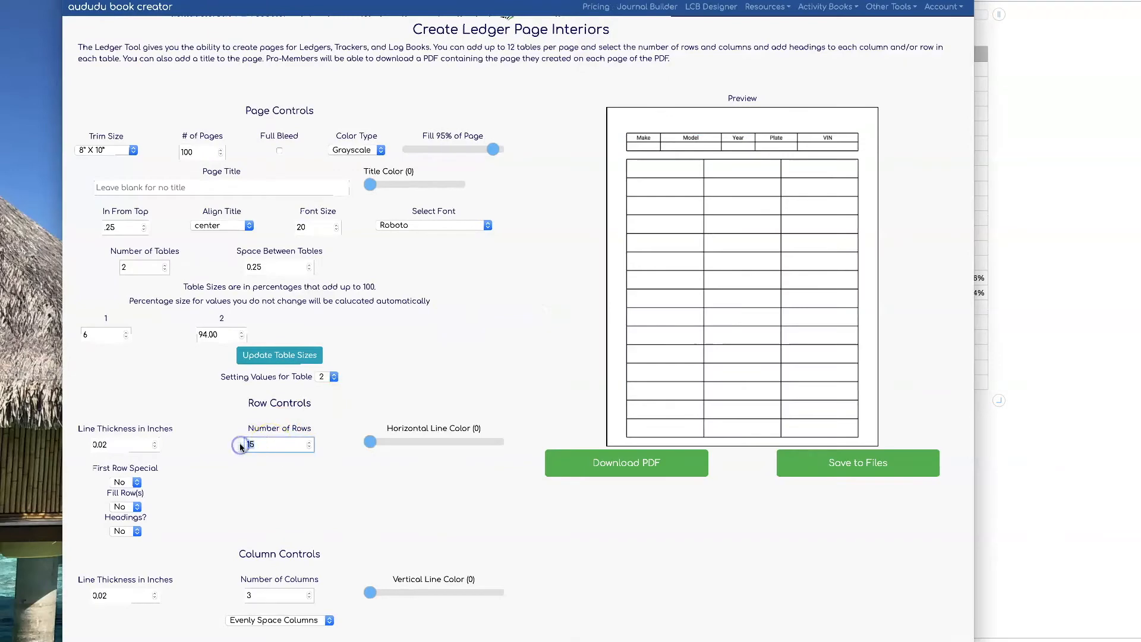
type("30")
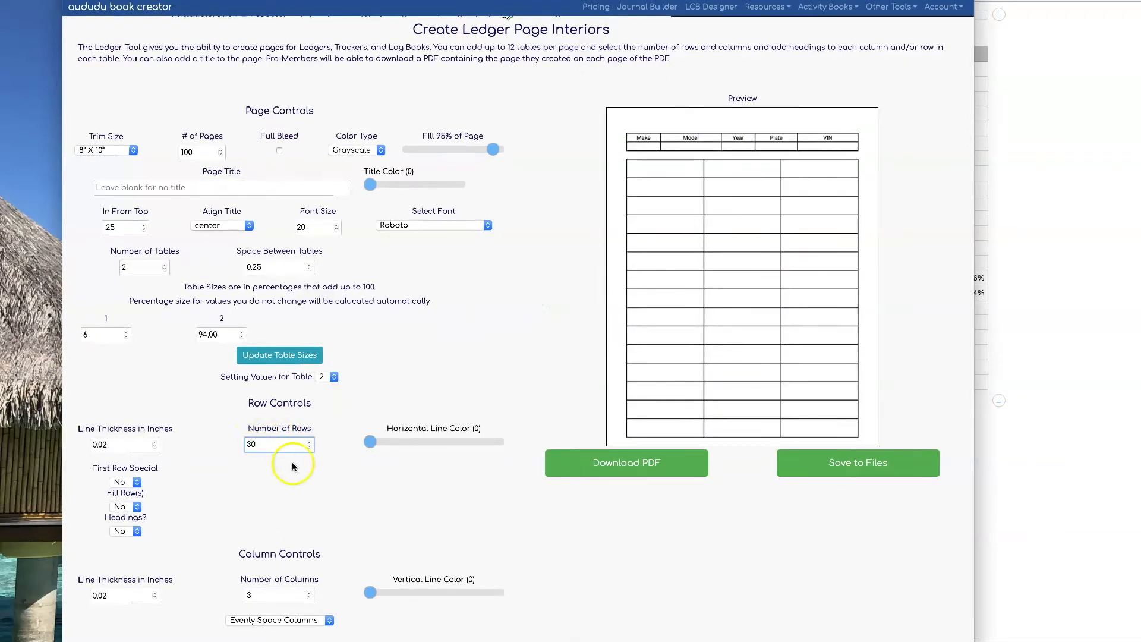
scroll(291, 462, "down", 2)
double_click(255, 537)
type("5")
left_click(656, 521)
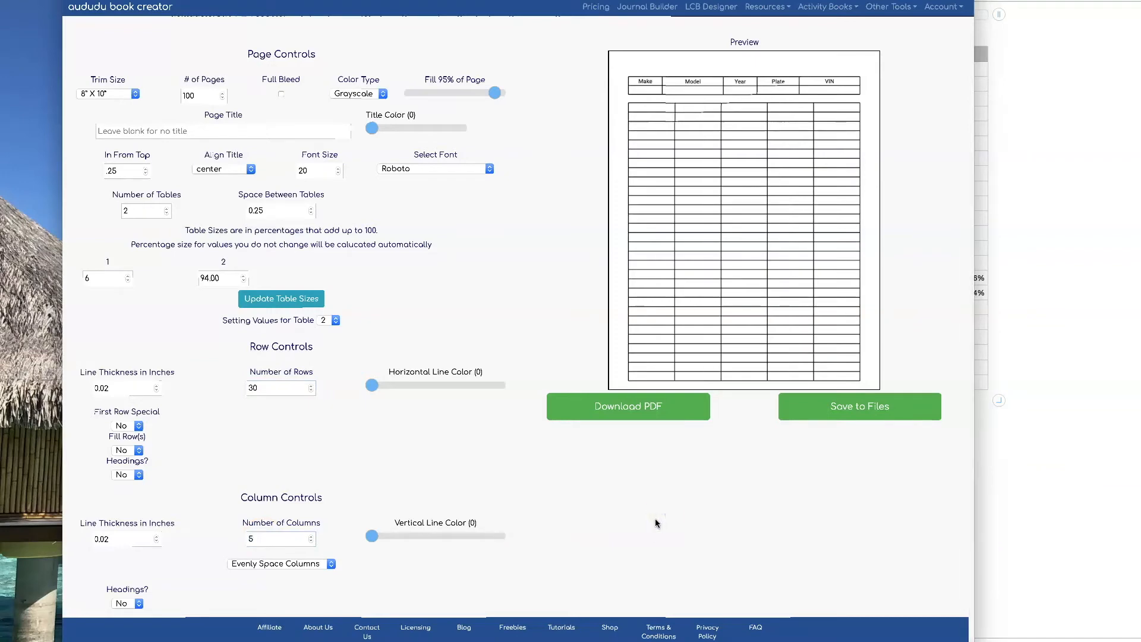
Enable column headings for table 2 and copy in Date, Mileage, Service, Shop and Cost from the spreadsheet.
left_click(1000, 328)
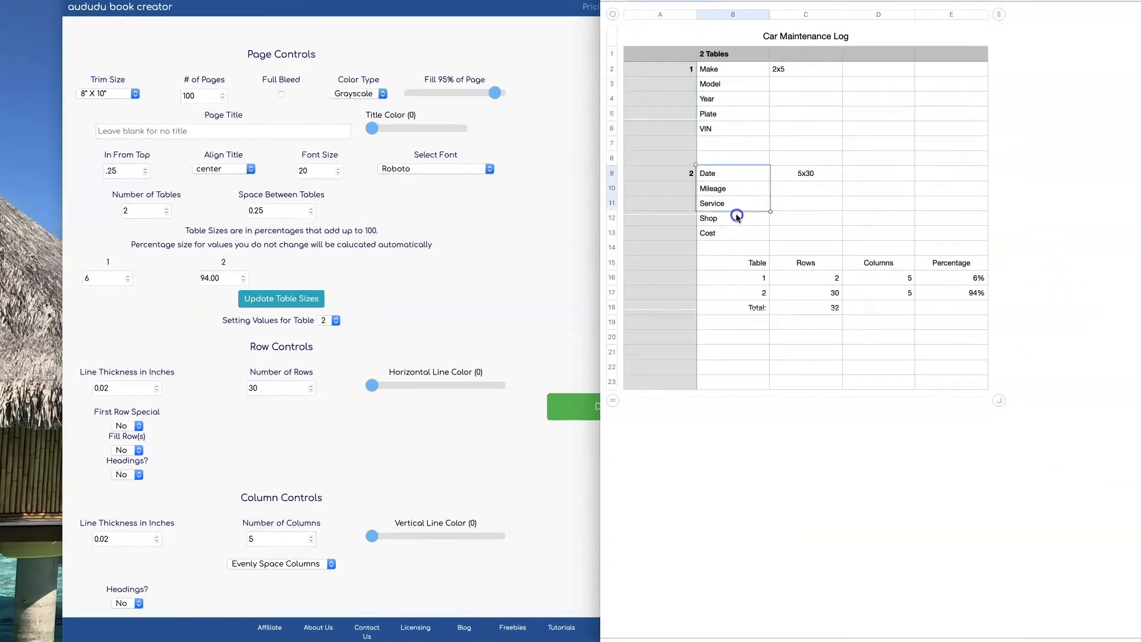
left_click(598, 244)
left_click(127, 603)
left_click(128, 615)
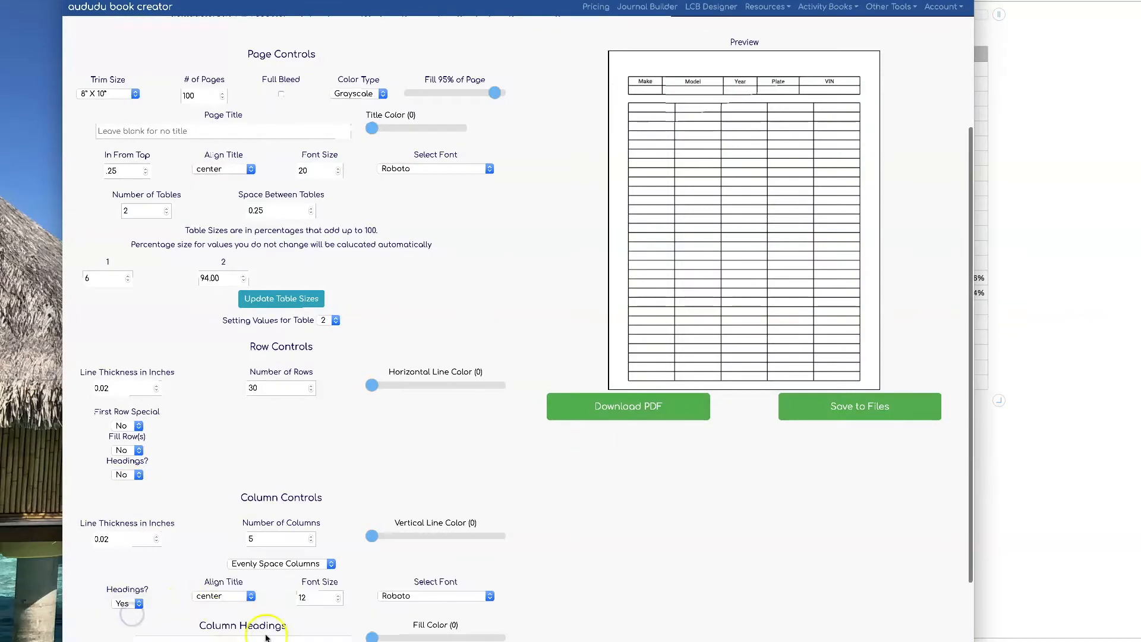
scroll(184, 565, "down", 2)
left_click(189, 570)
type("Date Mileage Service Shop Cost")
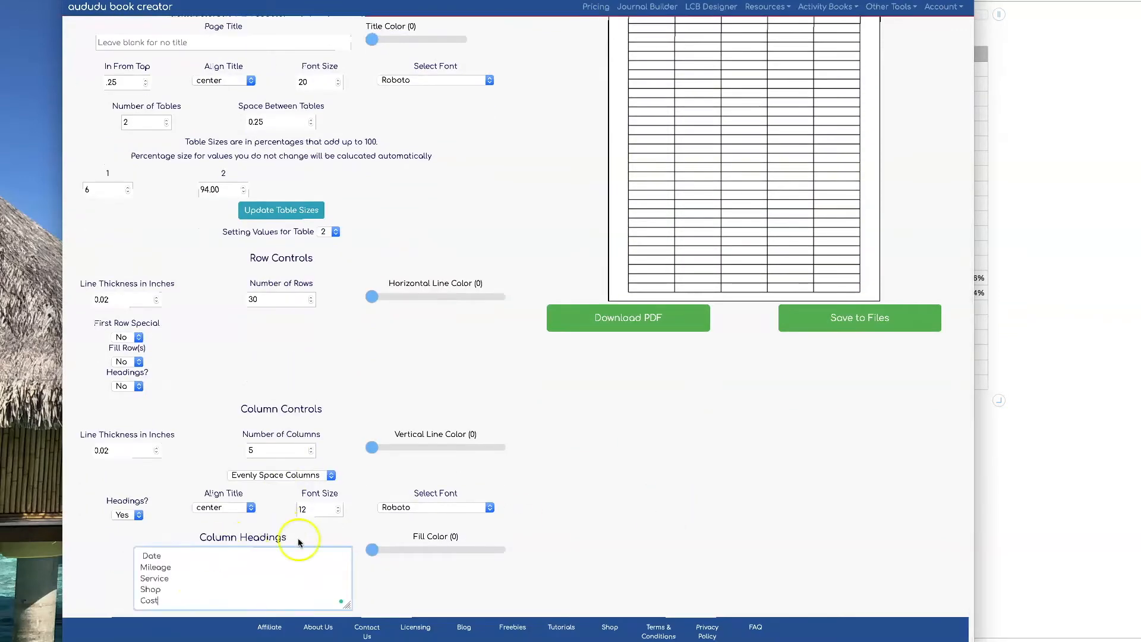
scroll(684, 475, "up", 4)
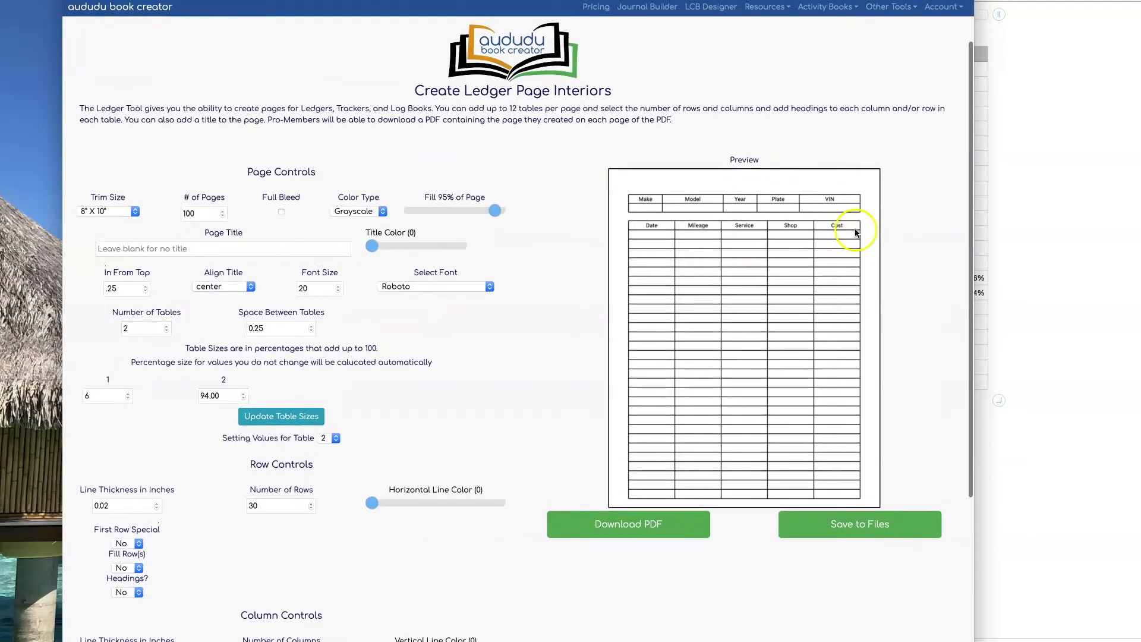
Switch table 2 to specified column widths, set column 1 to a width of .85, and check the preview.
scroll(445, 403, "down", 3)
left_click(307, 499)
left_click(307, 507)
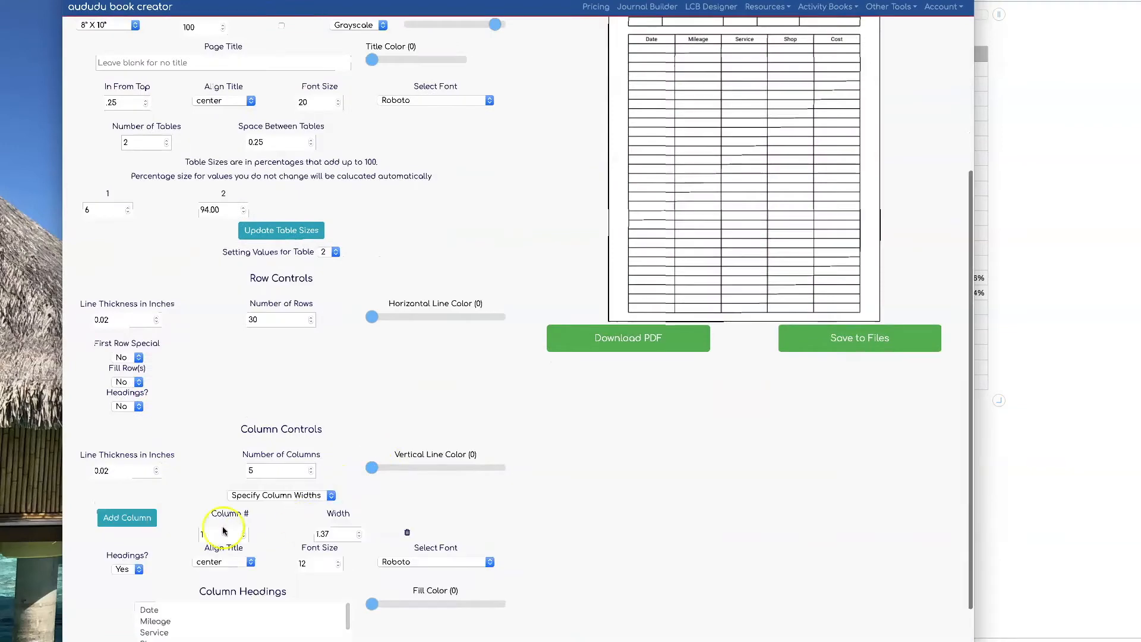
double_click(314, 534)
key("BackSpace")
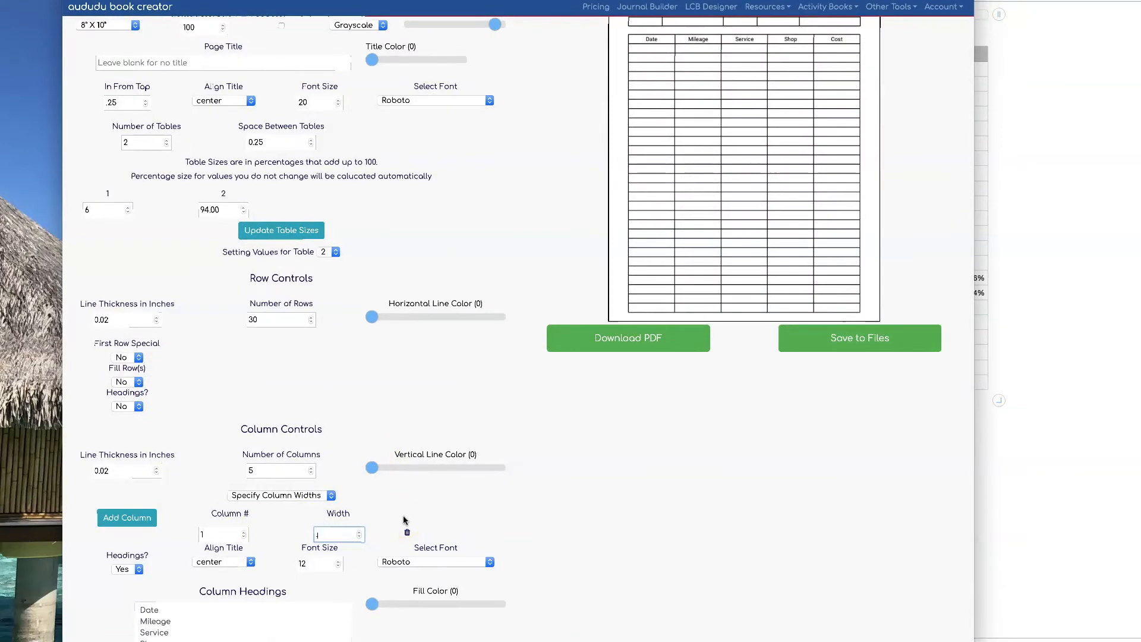
left_click(689, 467)
scroll(690, 467, "up", 2)
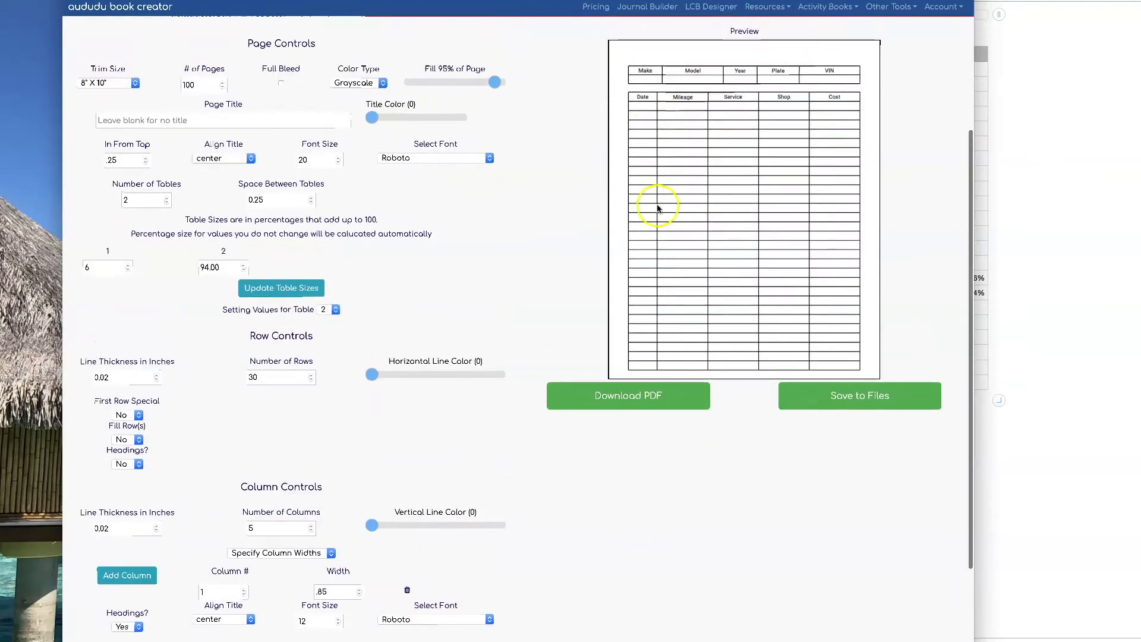
Add a width entry of 1 for column 5 of table 2.
scroll(521, 543, "down", 2)
left_click(127, 503)
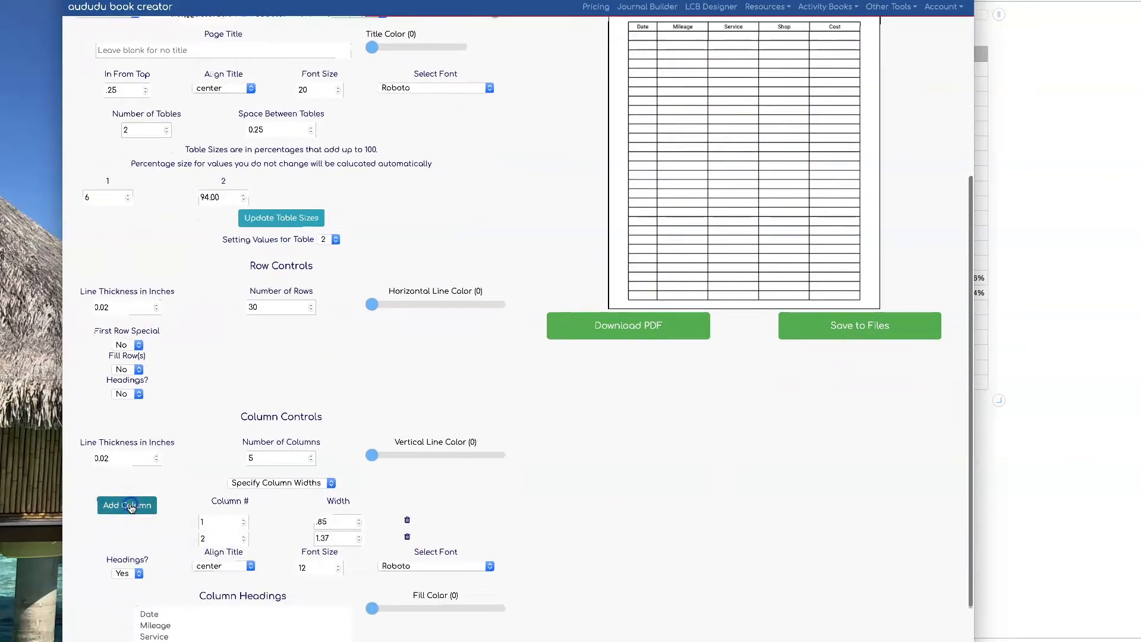
left_click(336, 538)
key("BackSpace")
key("BackSpace")
key("BackSpace")
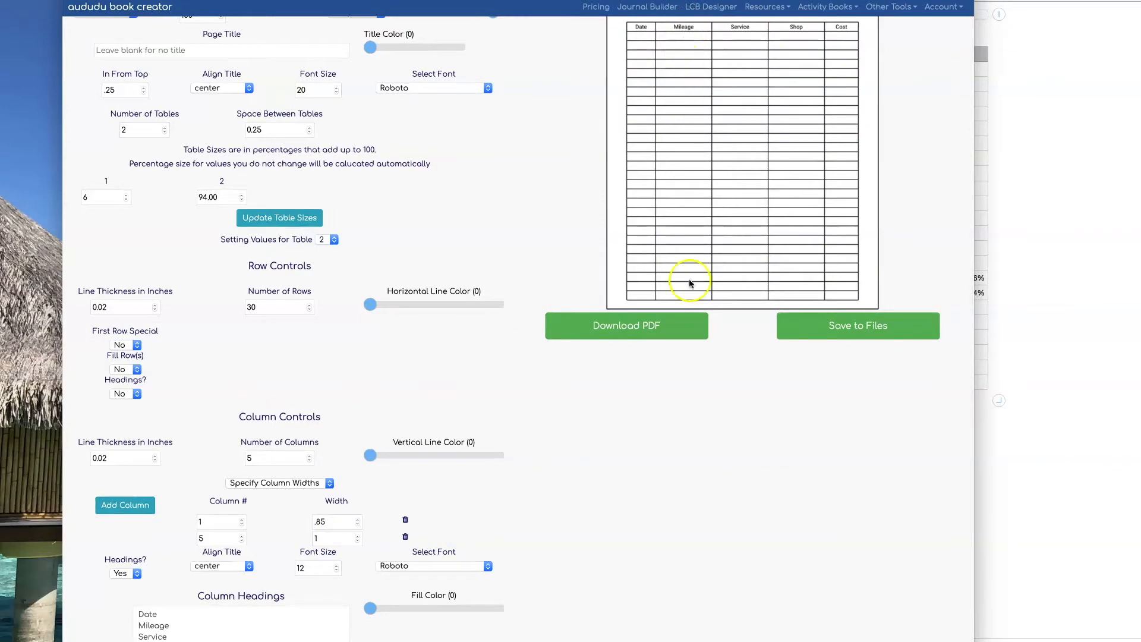
Add a width entry of 1.0 for column 2 of table 2.
left_click(127, 504)
left_click_drag(330, 555, 318, 555)
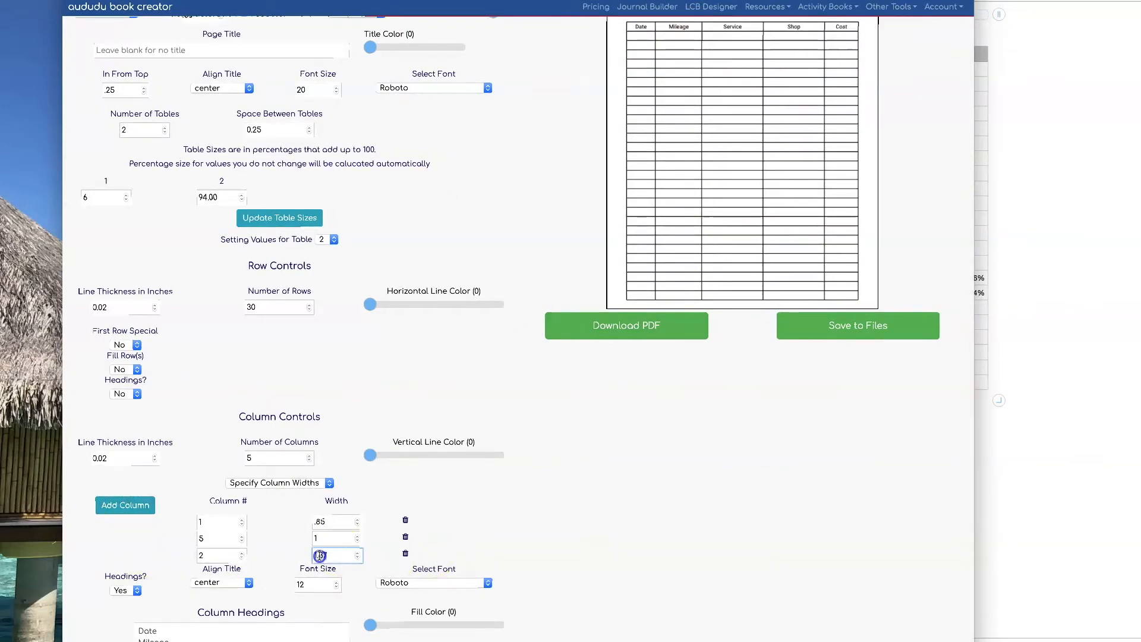
type("0")
left_click(451, 528)
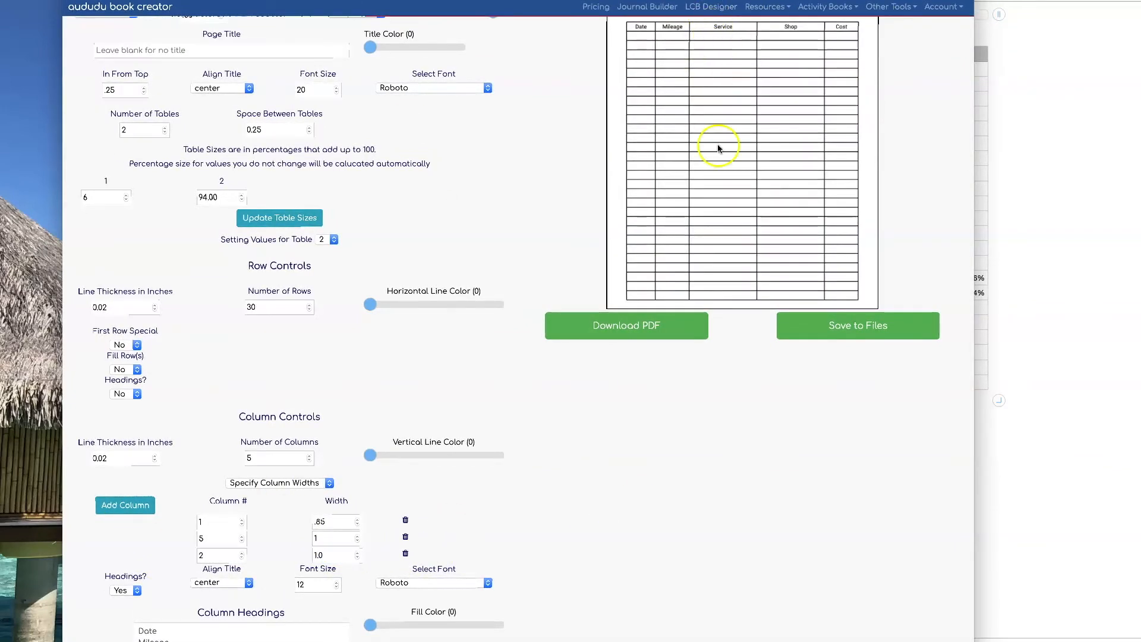
Add a width entry of 3 for column 3 of table 2 and review the page preview.
left_click(124, 504)
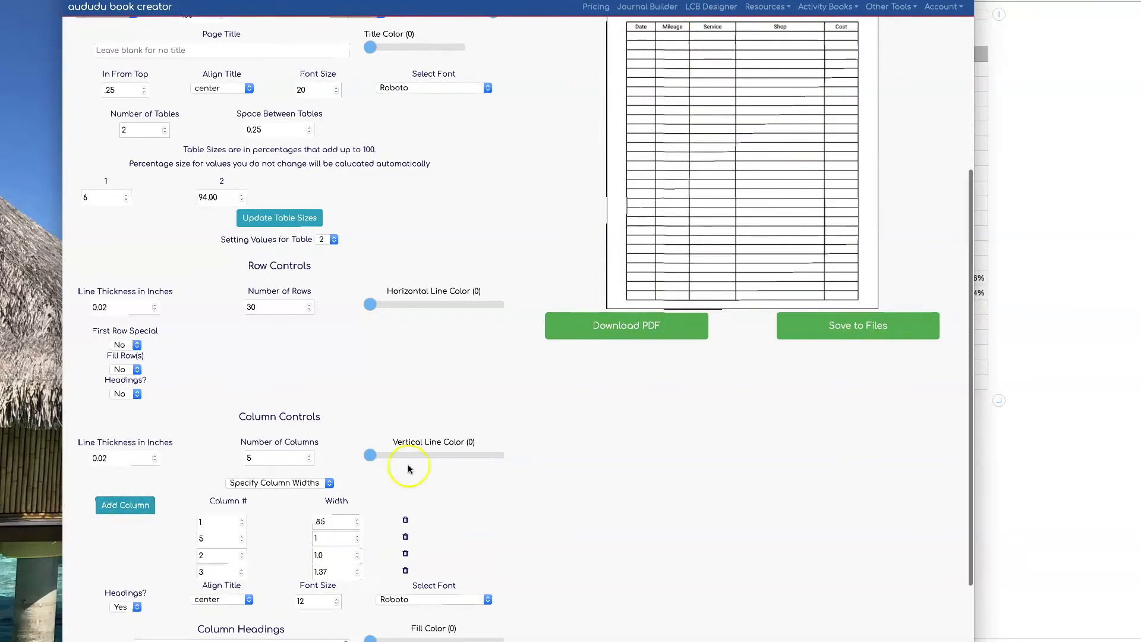
double_click(333, 571)
type("3")
left_click(641, 512)
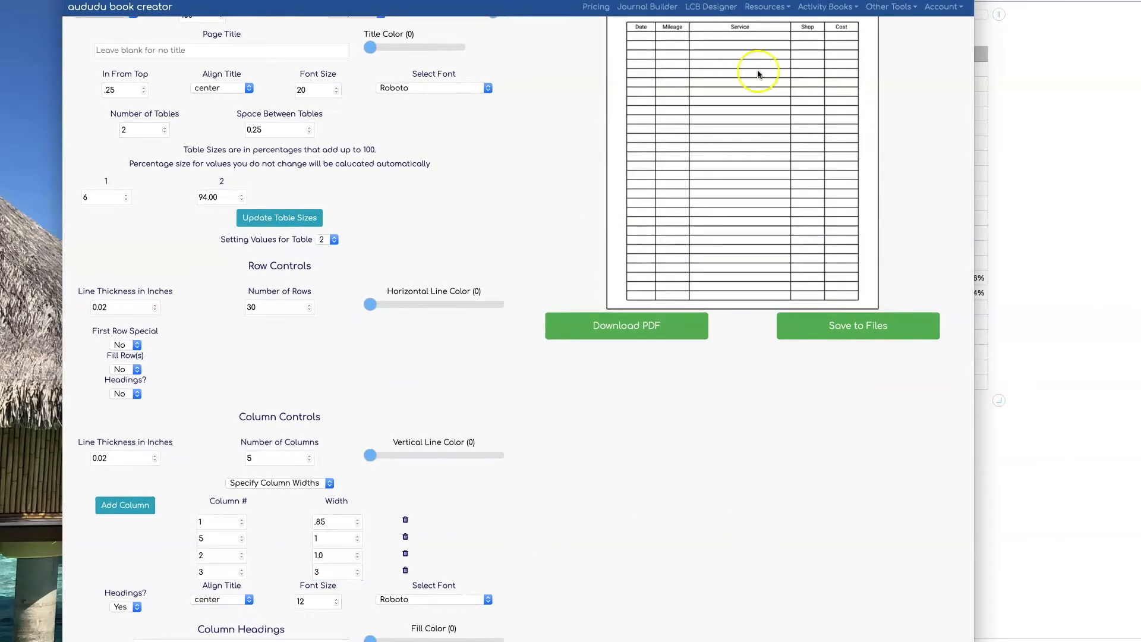
scroll(623, 559, "up", 5)
scroll(502, 461, "down", 4)
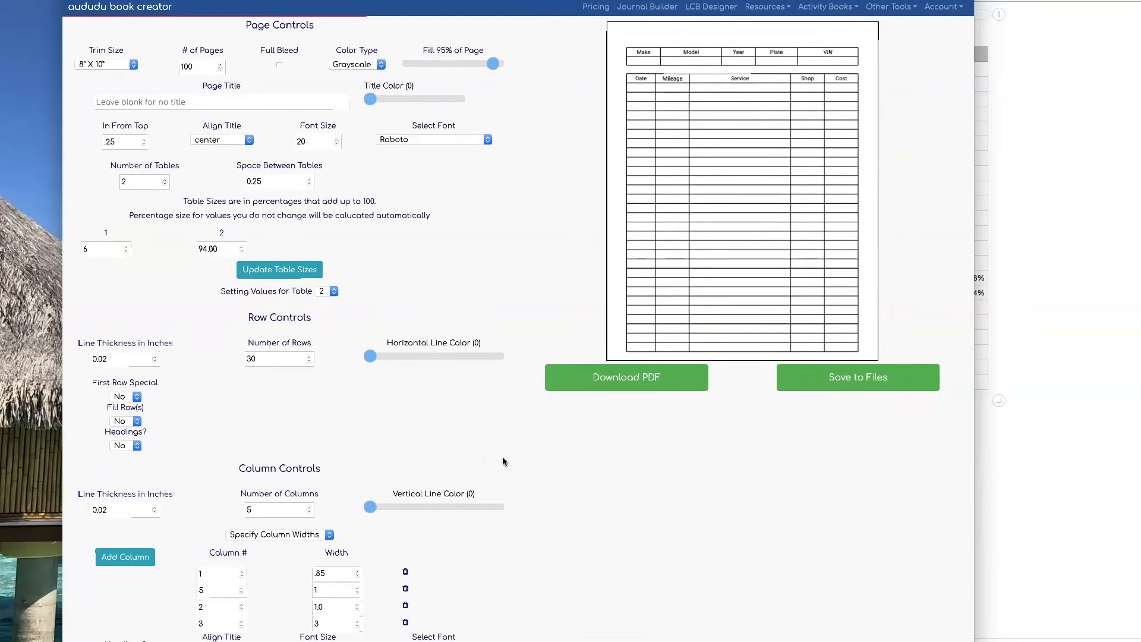
scroll(503, 461, "down", 1)
scroll(503, 461, "up", 3)
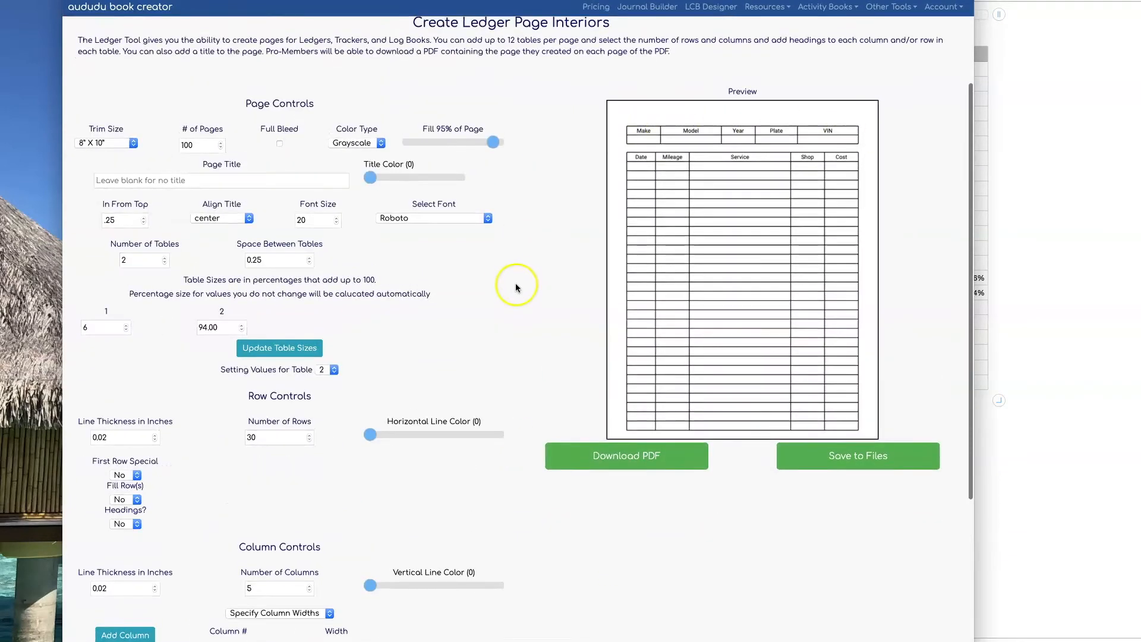
Enable row fill for table 2 and lighten the fill color to 209.
scroll(516, 285, "down", 4)
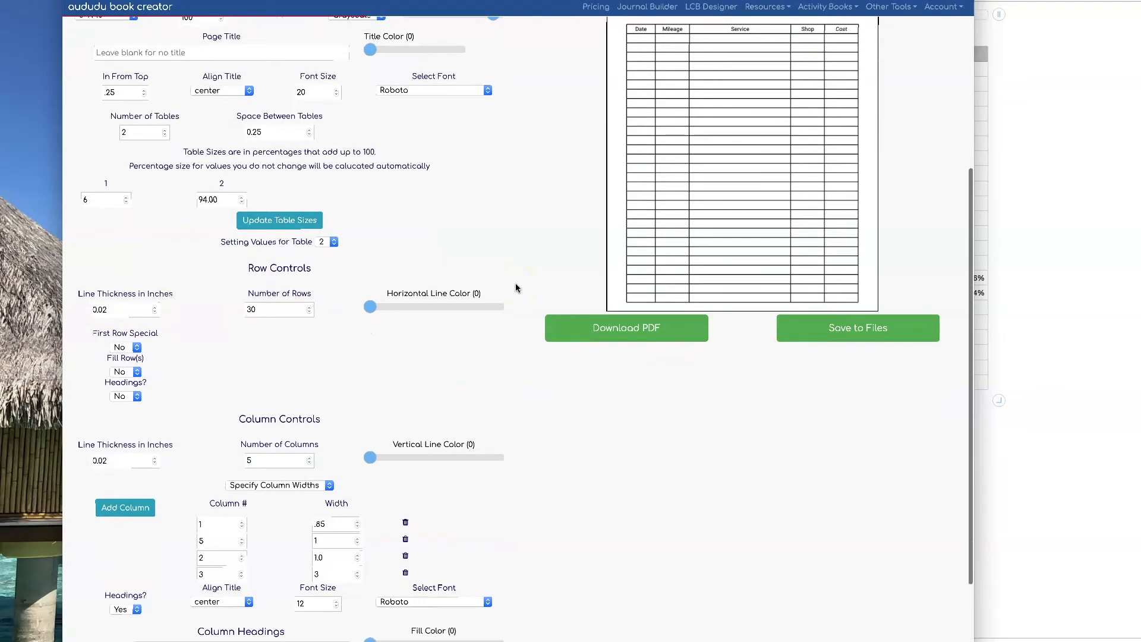
left_click(125, 371)
left_click(122, 384)
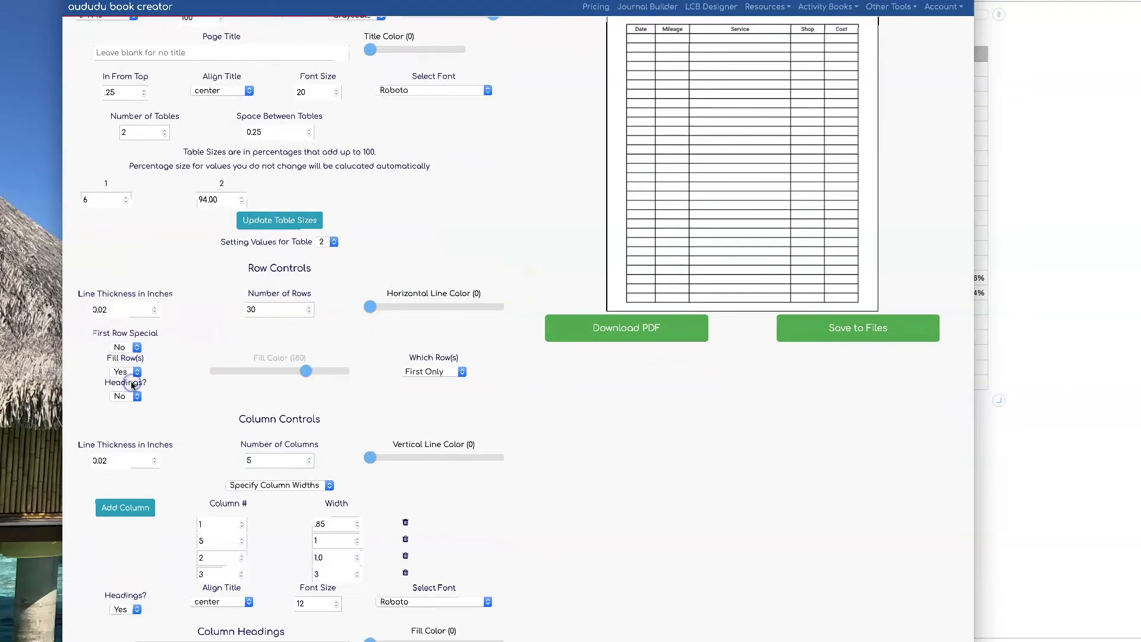
scroll(493, 363, "up", 2)
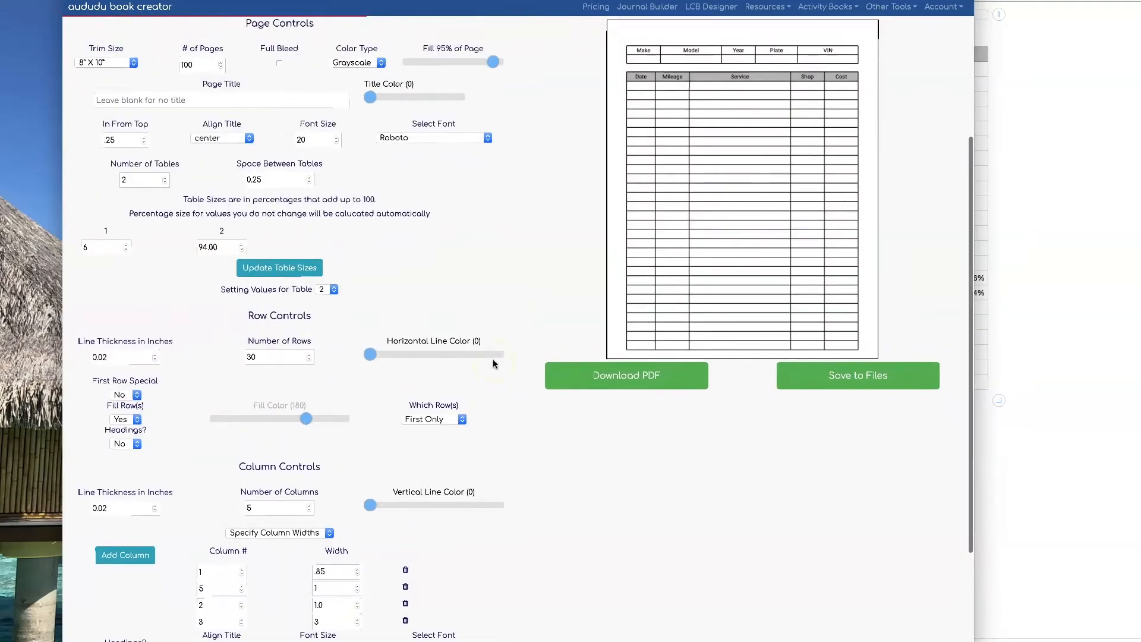
left_click_drag(306, 419, 321, 421)
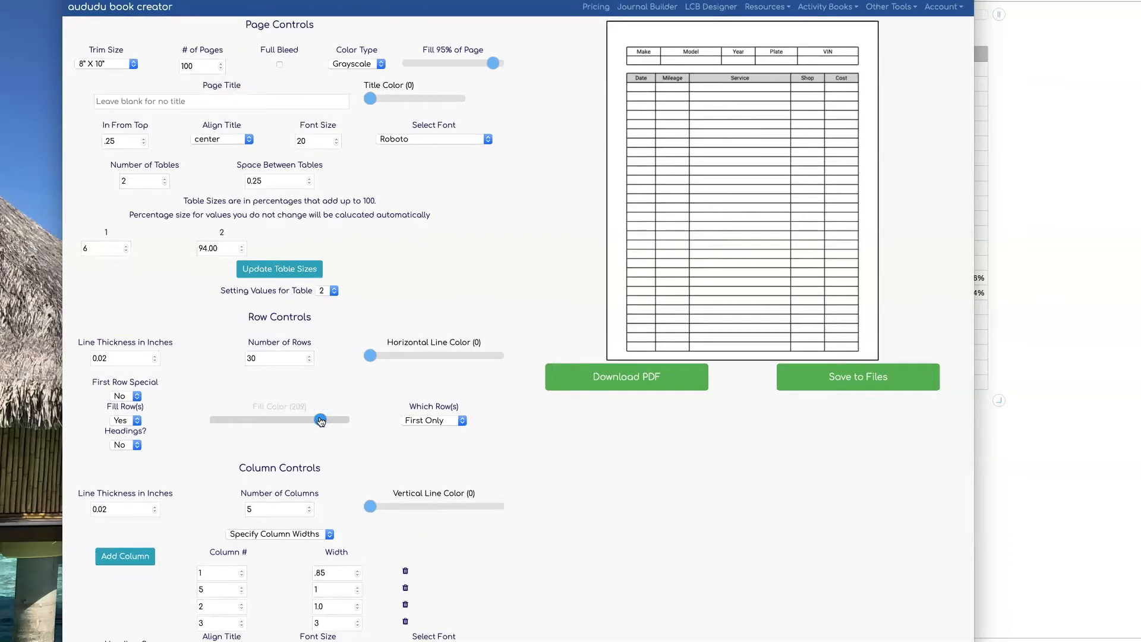
Apply table 2's row fill to Every Other row.
left_click(351, 423)
left_click(433, 421)
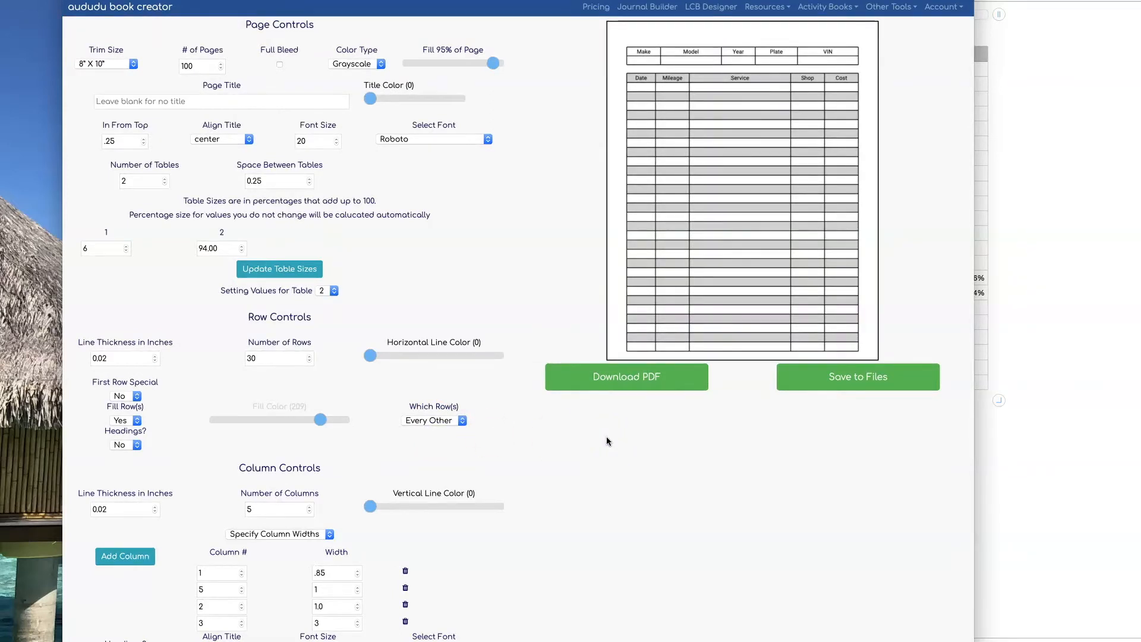
left_click(603, 456)
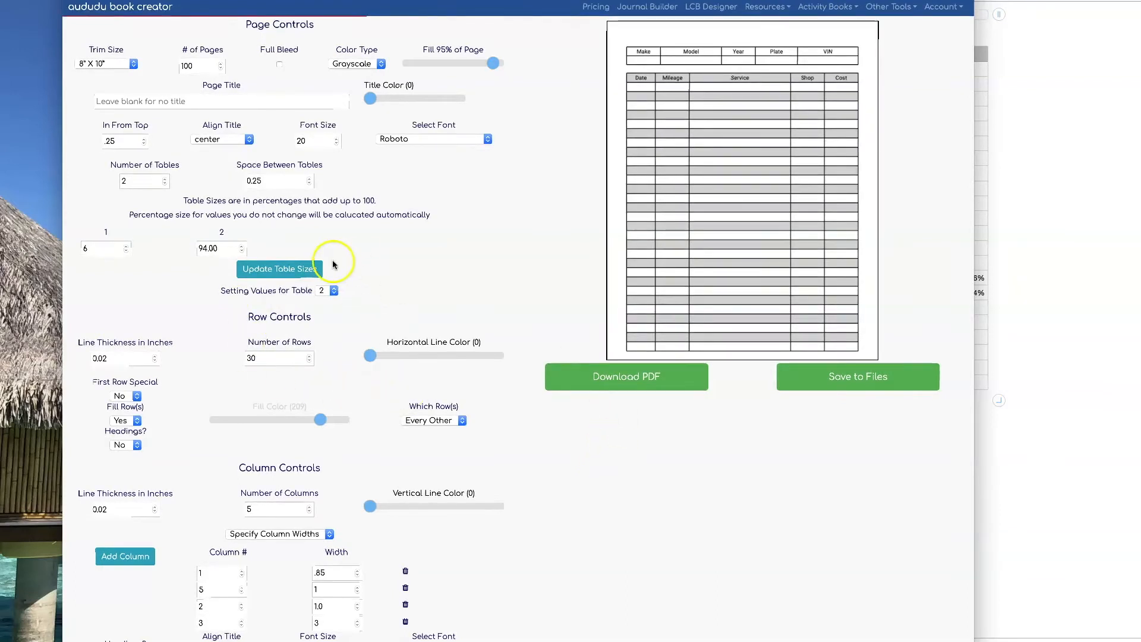
Enable row fill for the first row of table 1 and lighten the fill color to 208.
left_click(328, 291)
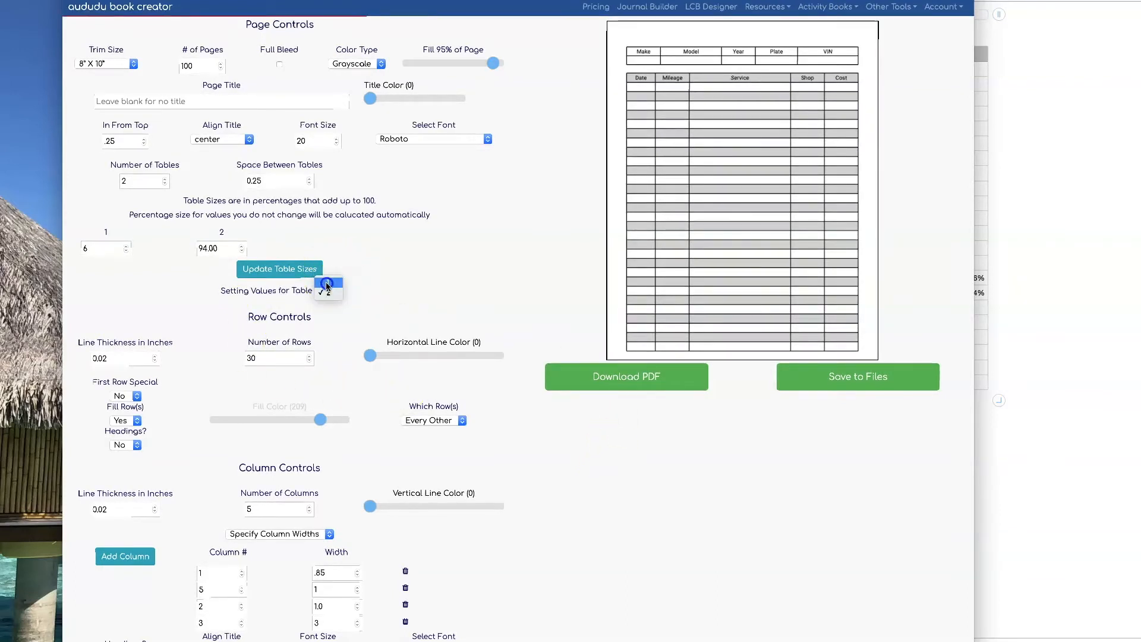
left_click(328, 283)
left_click(125, 421)
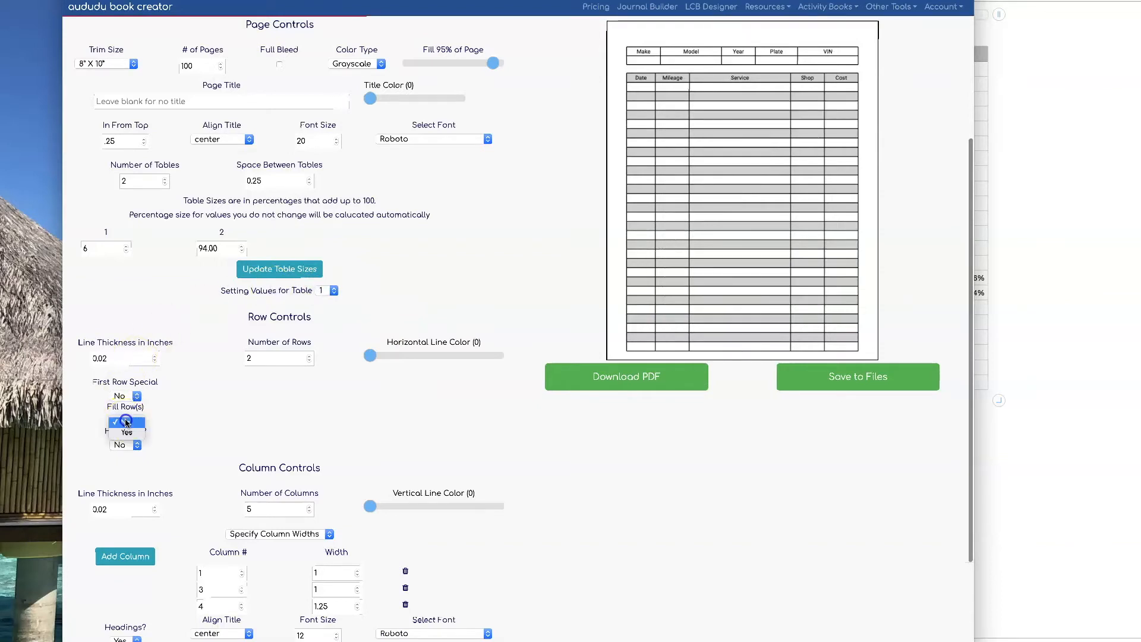
left_click(126, 432)
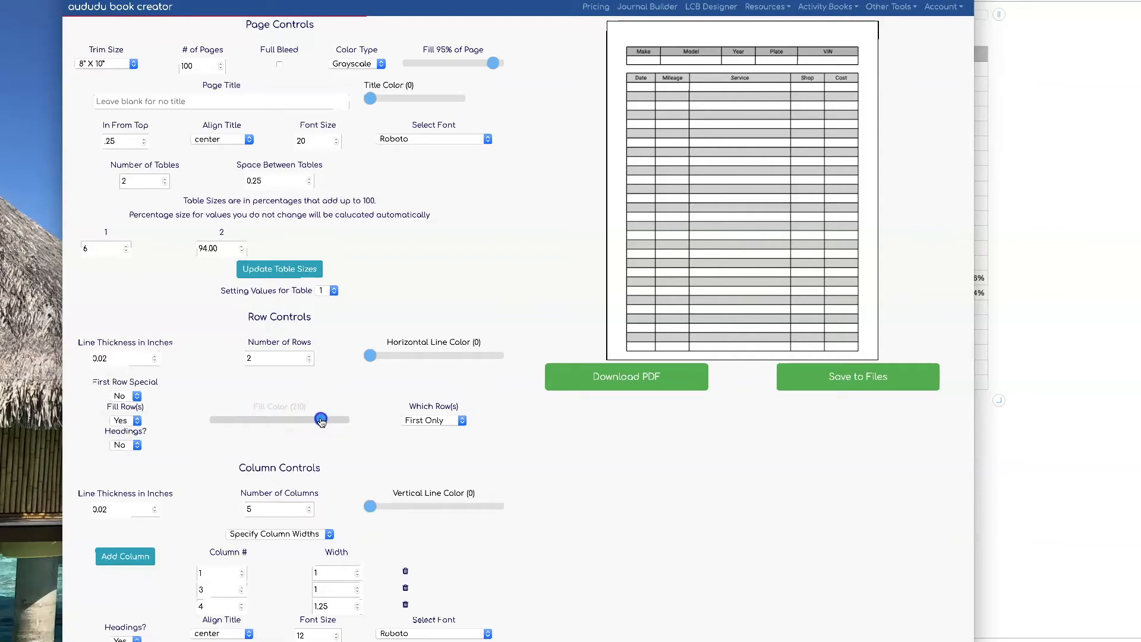
left_click(580, 435)
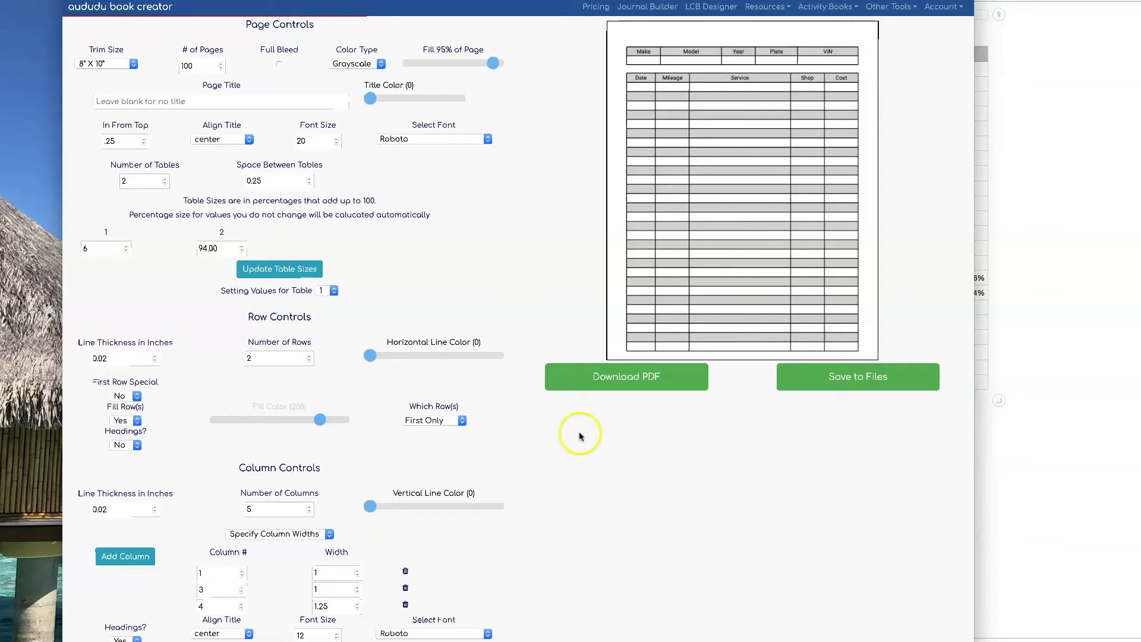
Copy the title "Car Maintenance Log" from the spreadsheet and use it as the page title.
scroll(637, 456, "up", 3)
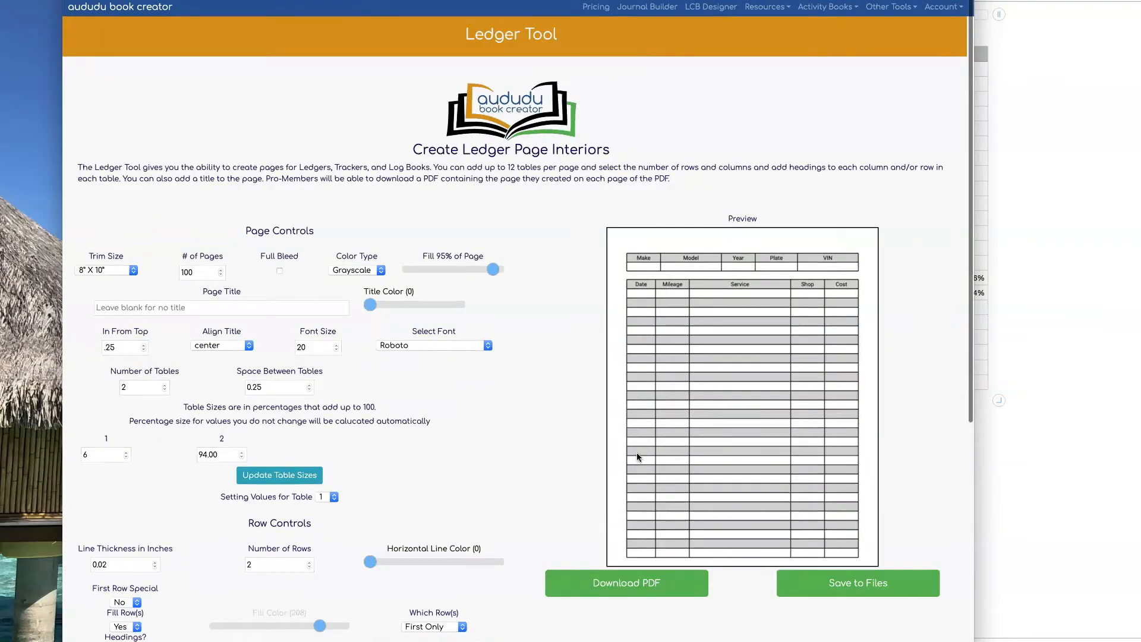
left_click(1087, 209)
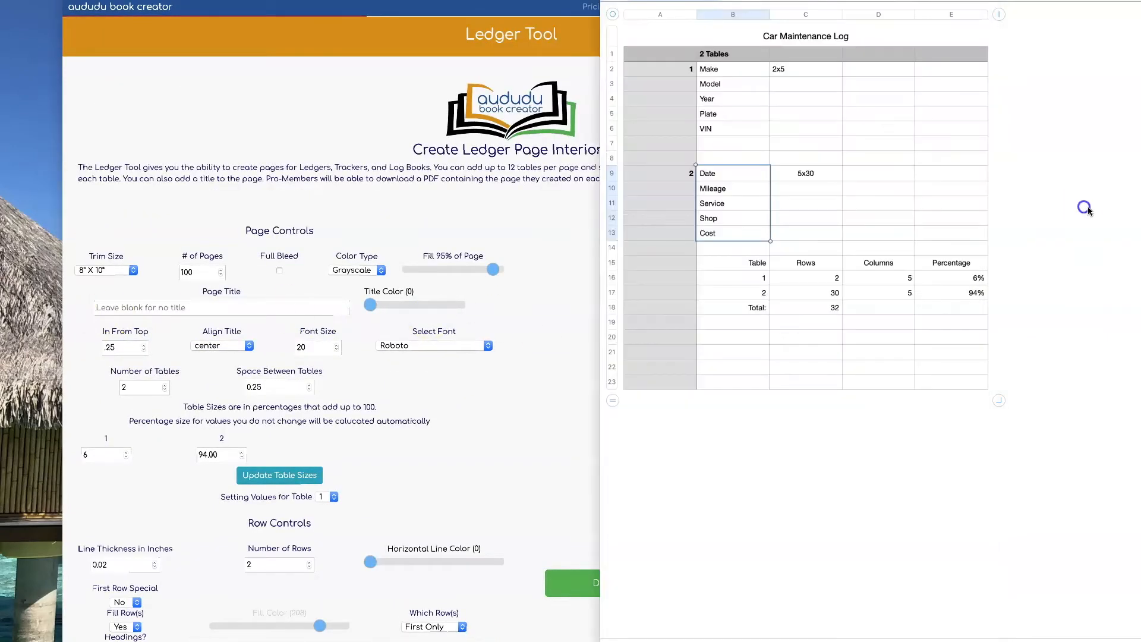
double_click(825, 36)
key("super+c")
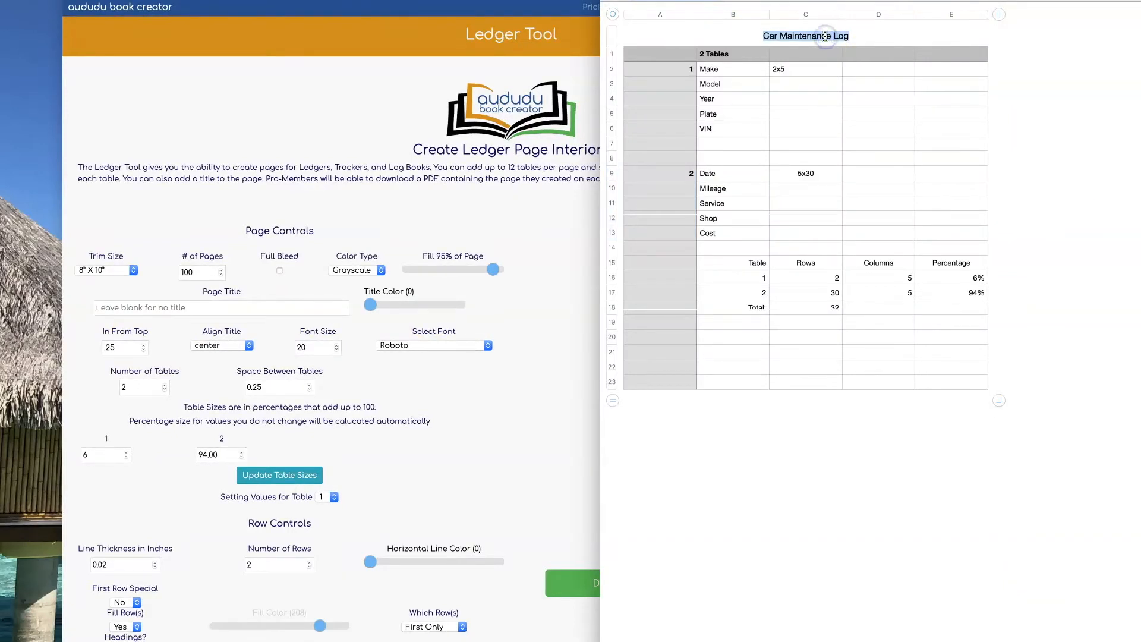
left_click(356, 185)
left_click(189, 308)
key("super+v")
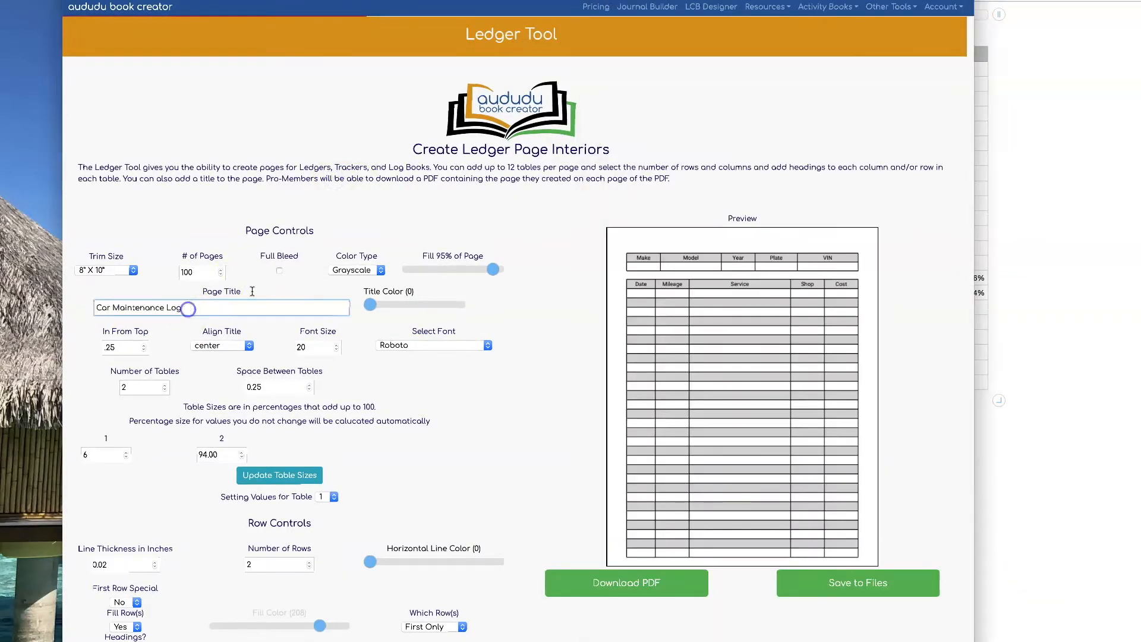
left_click(504, 214)
scroll(191, 178, "down", 2)
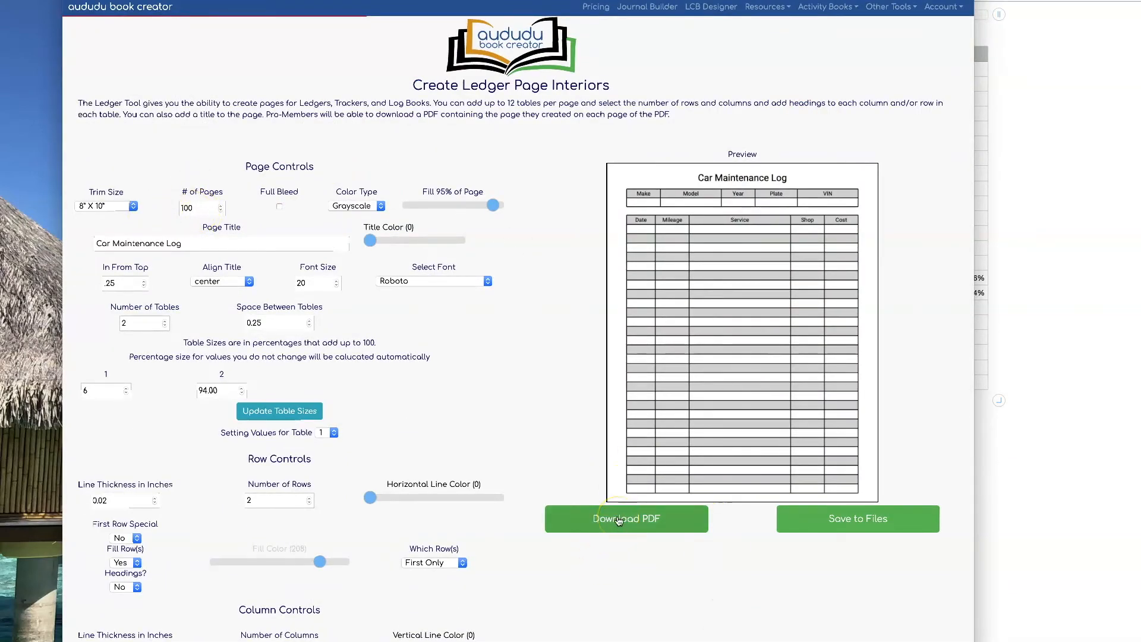
Save the page to the account's files under the name "car maintenance log".
left_click(856, 521)
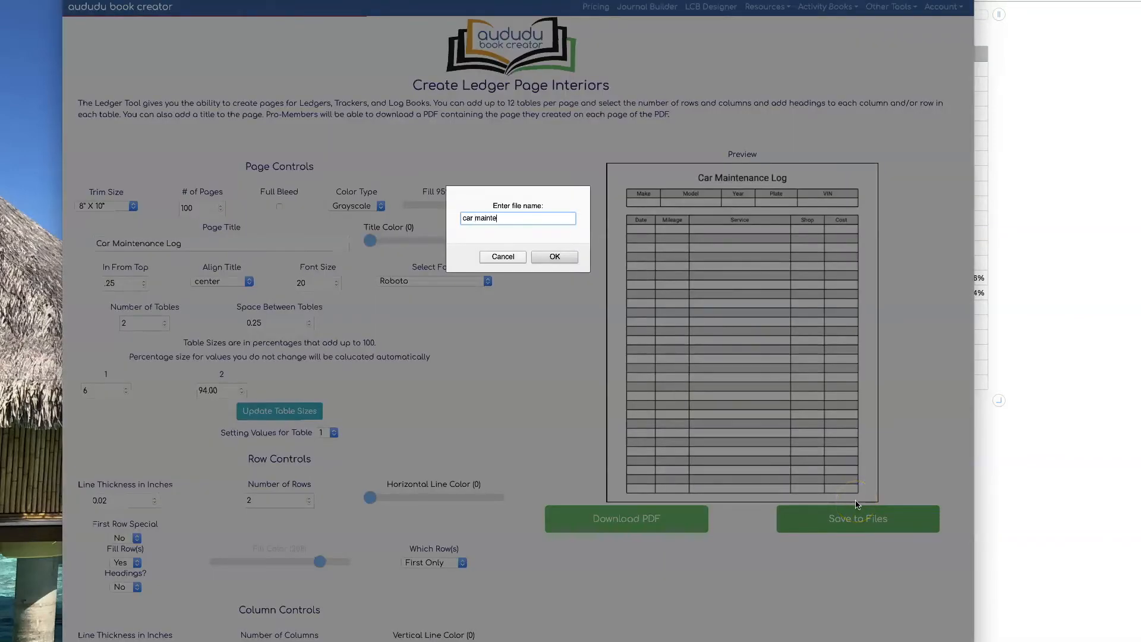
key("Return")
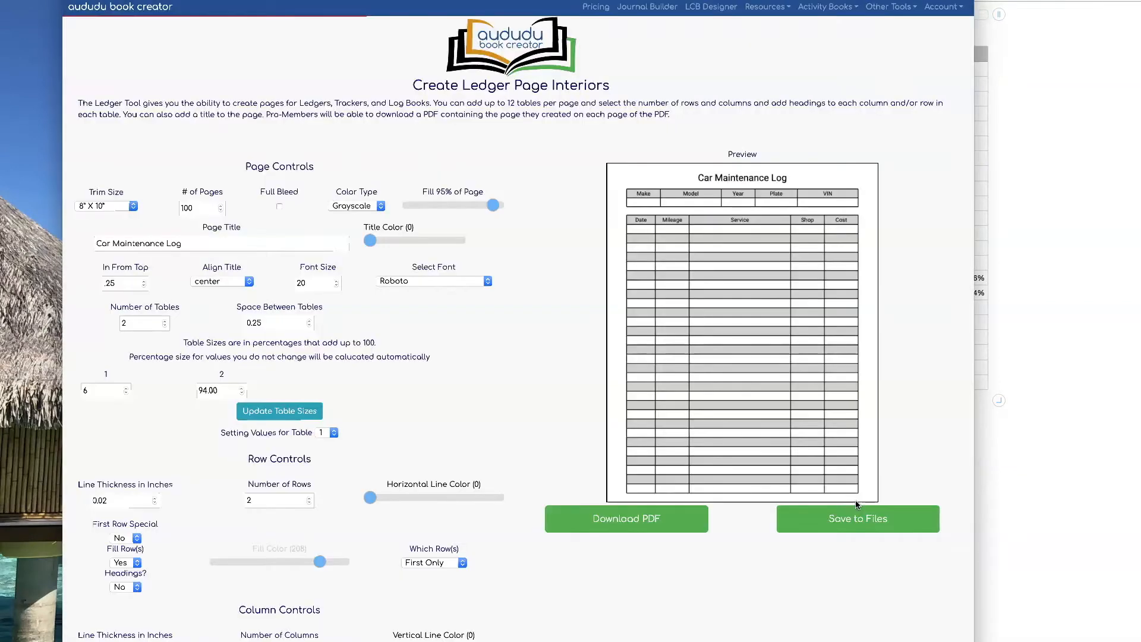
left_click(579, 256)
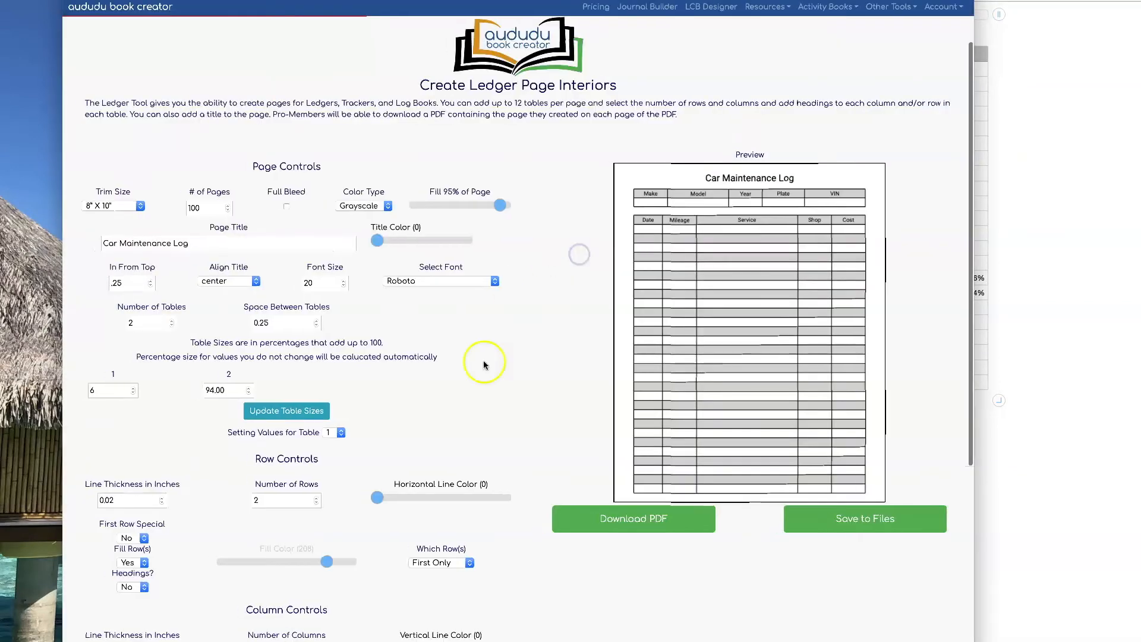
Download the ledger as a PDF and look through its first pages in a smaller viewer window.
left_click(650, 522)
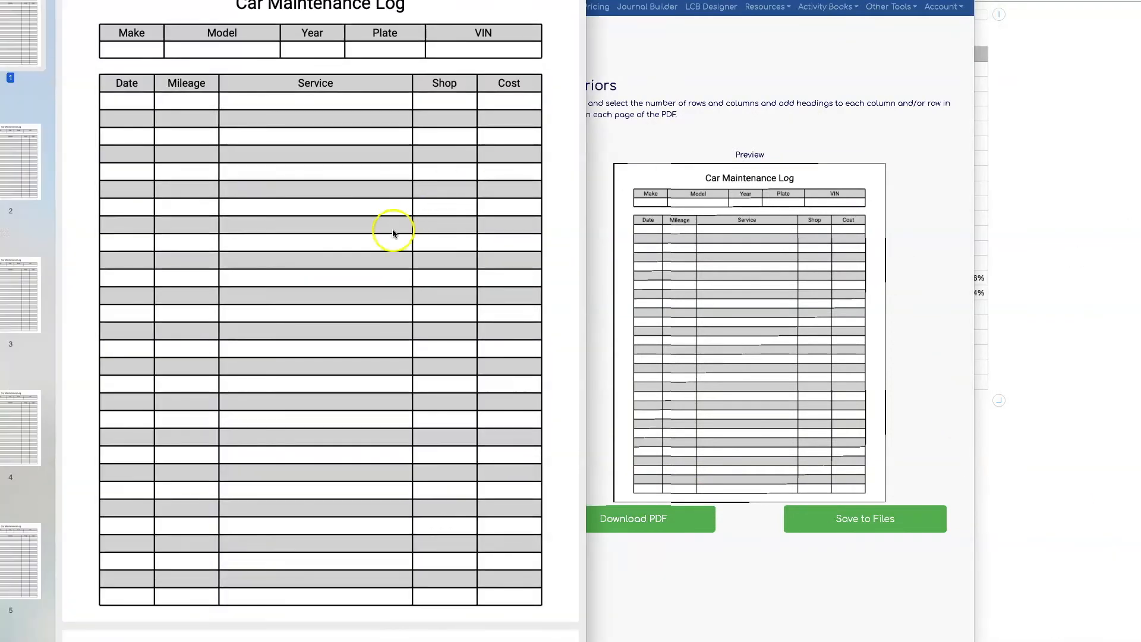
left_click_drag(326, 0, 446, 57)
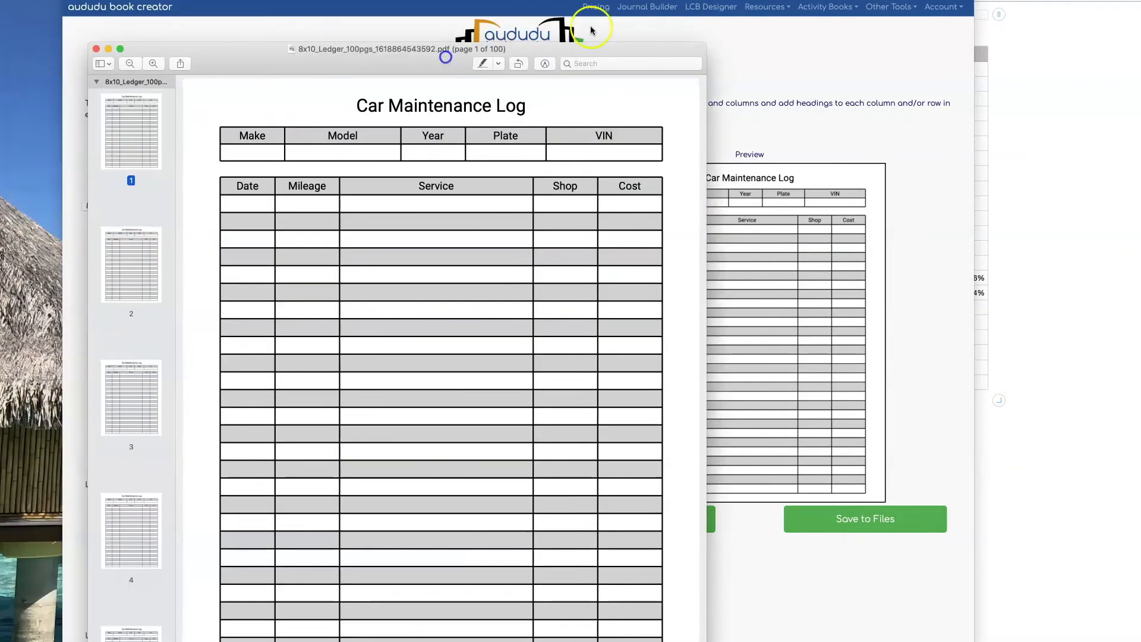
left_click_drag(703, 45, 529, 251)
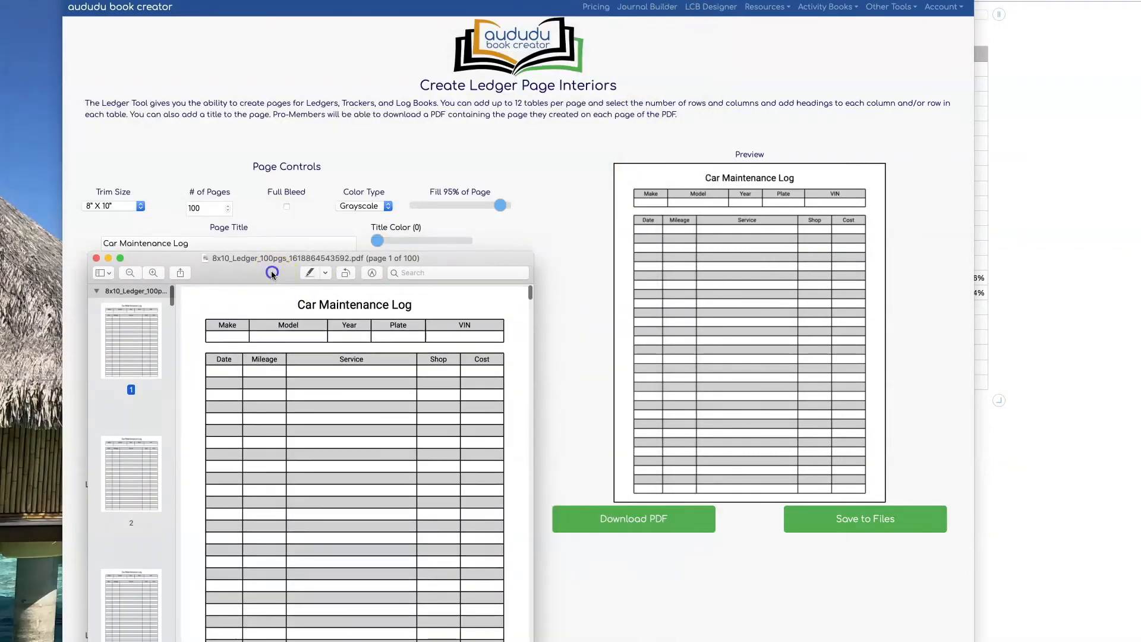
left_click_drag(416, 255, 438, 70)
scroll(426, 229, "down", 6)
scroll(426, 226, "down", 8)
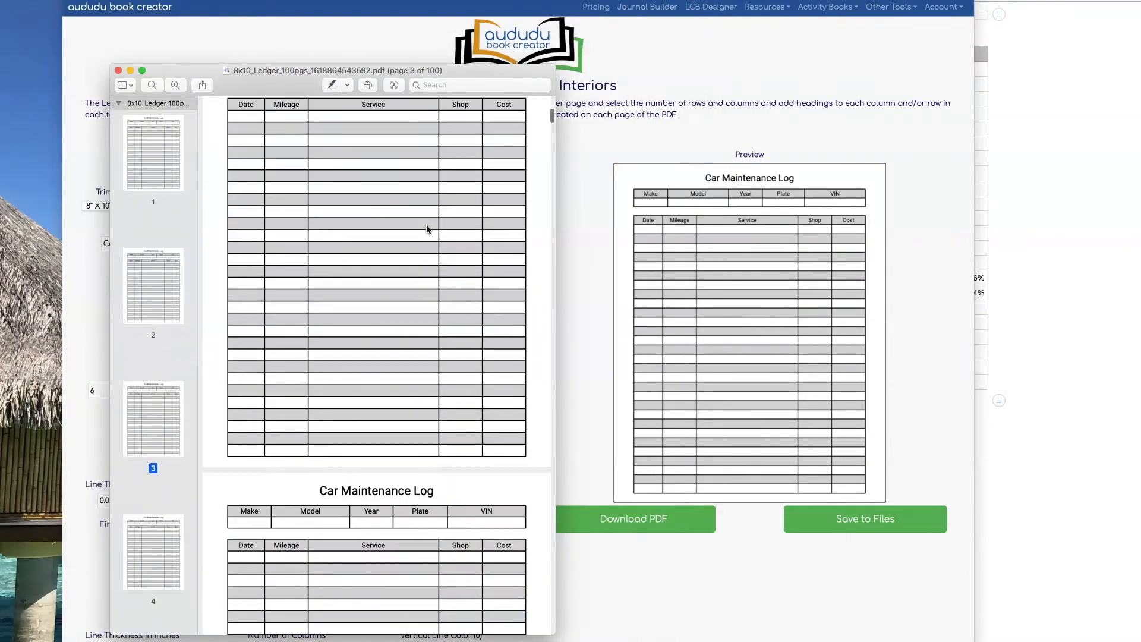
Check the saved page in the File Manager and open a new Ledger Tool page.
left_click(867, 55)
left_click(944, 7)
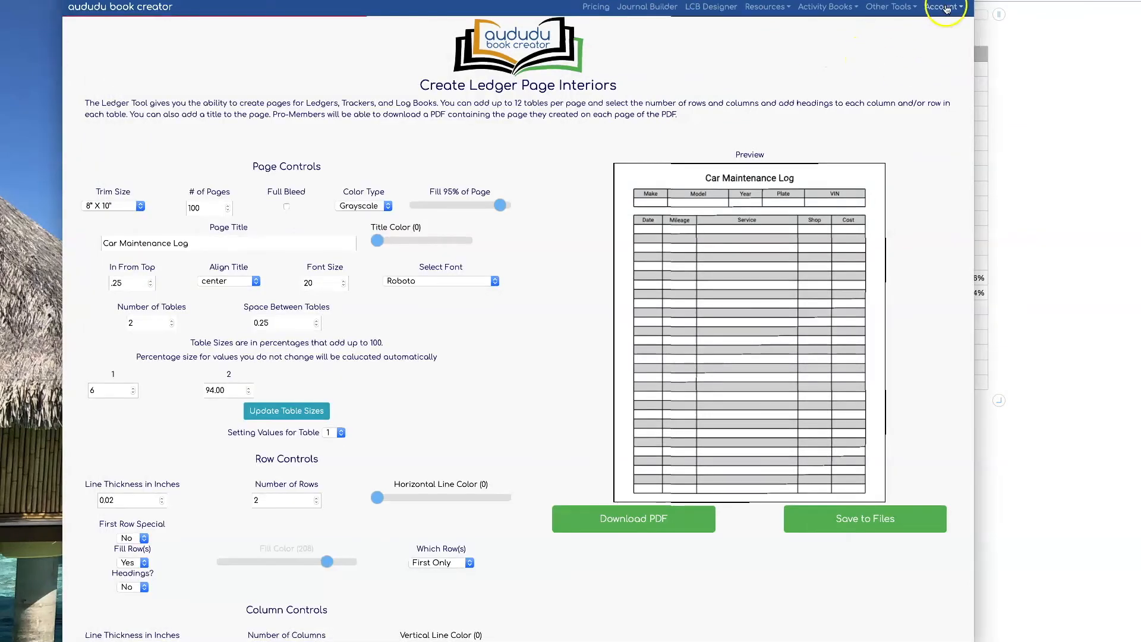
left_click(923, 39)
left_click(889, 6)
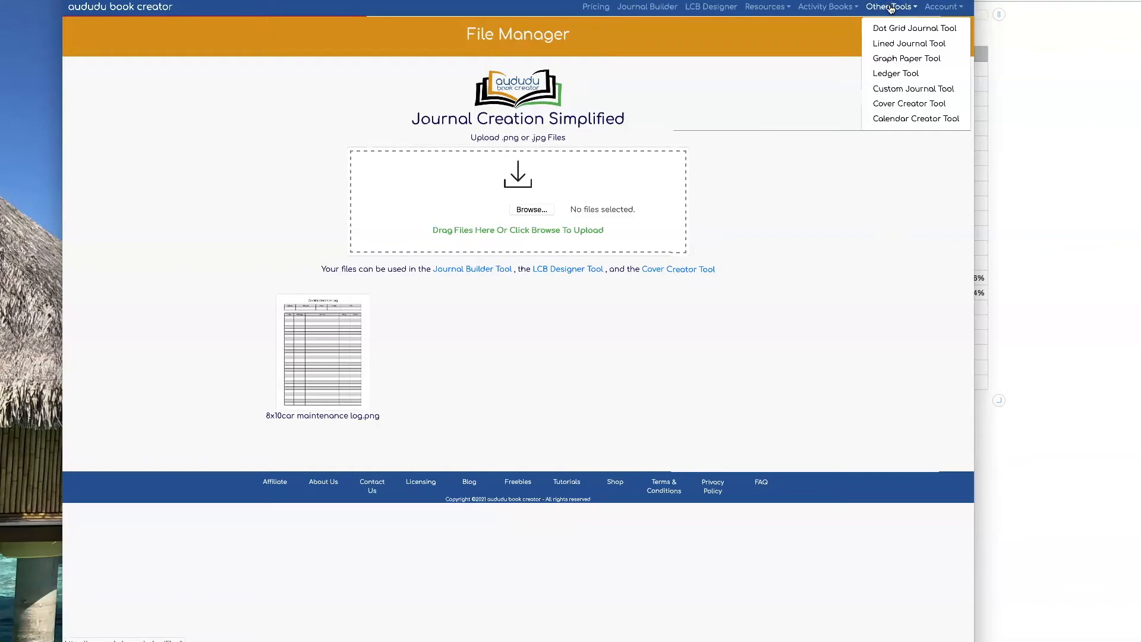
left_click(895, 74)
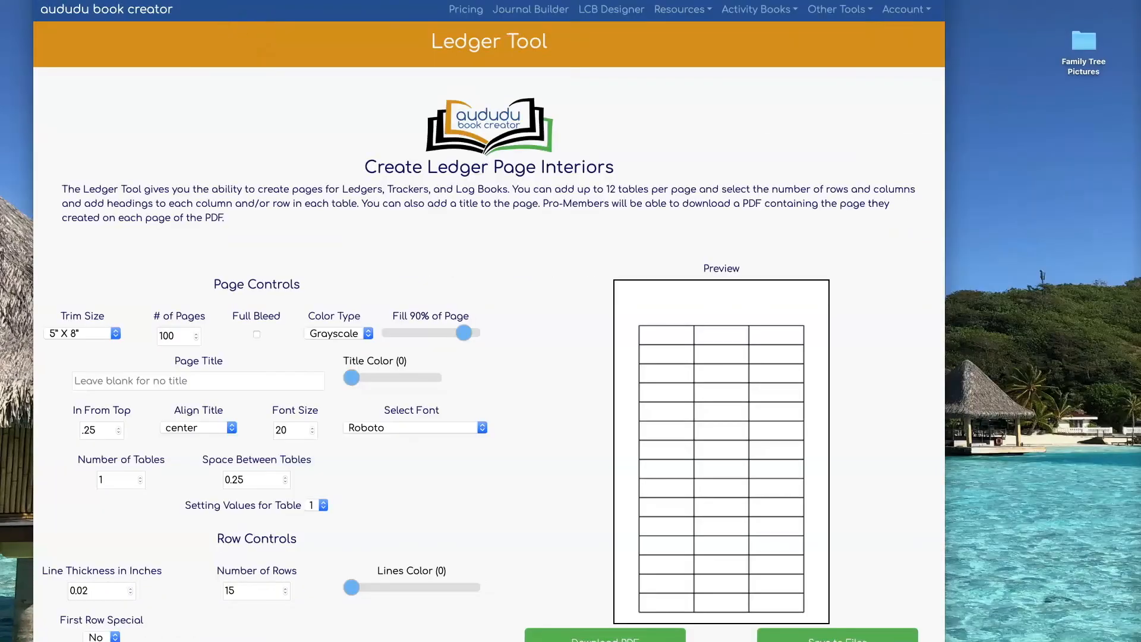
Set the trim size to 8" X 10", the color type to Color and the page fill to 96%.
left_click(105, 335)
left_click(78, 443)
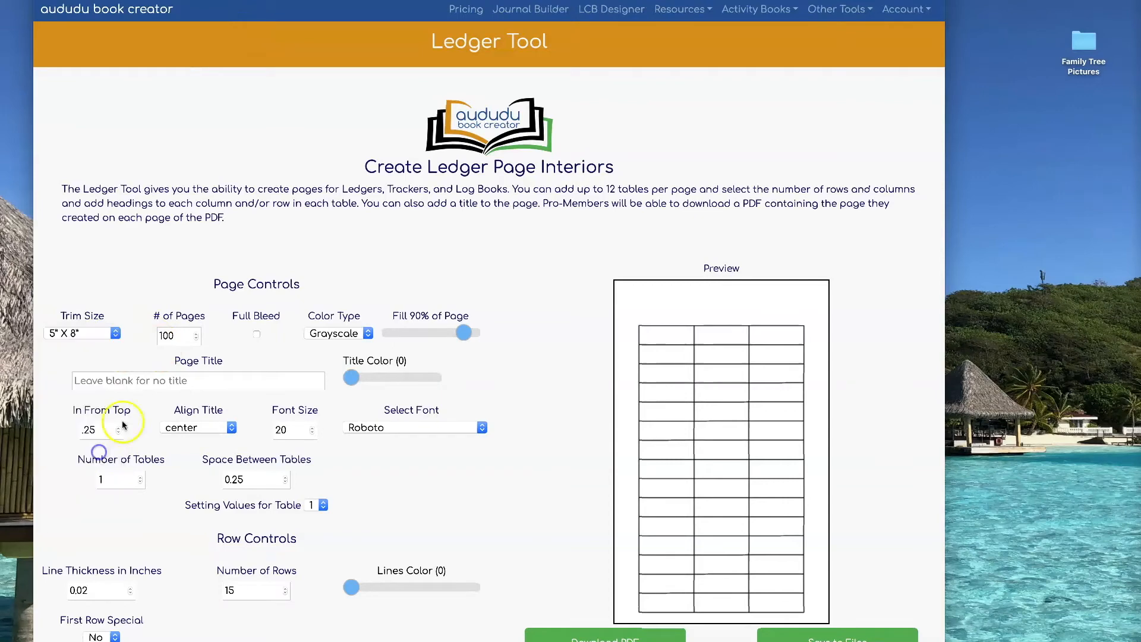
left_click(336, 333)
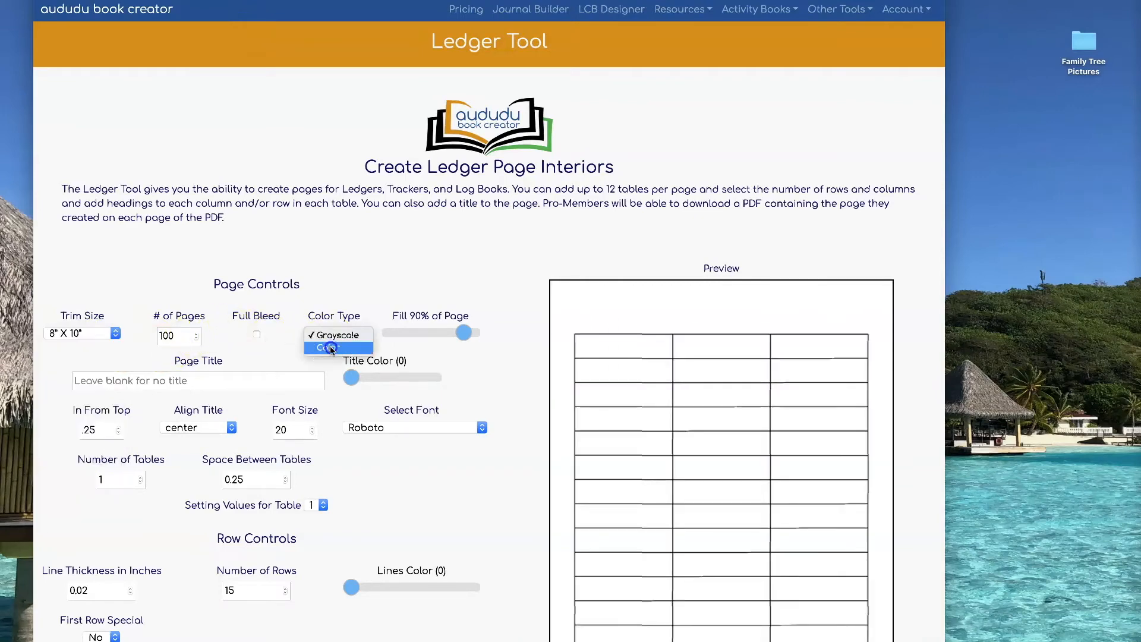
left_click(331, 347)
left_click_drag(464, 332, 470, 331)
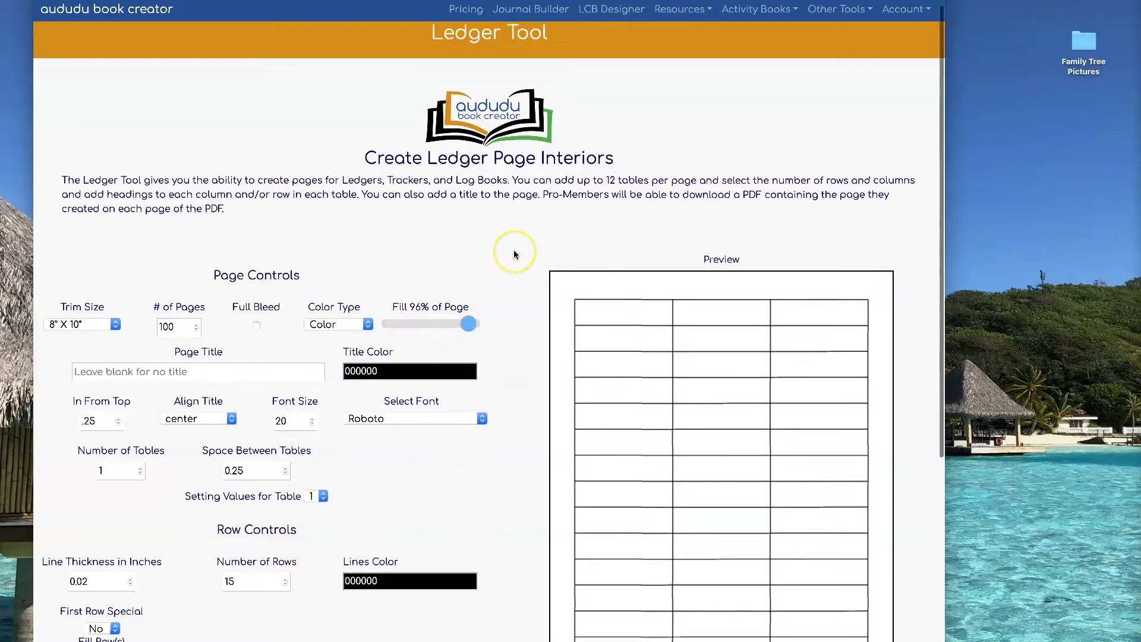
Consult the Self Care sheet in the spreadsheet and set the number of tables to 3.
scroll(513, 250, "down", 3)
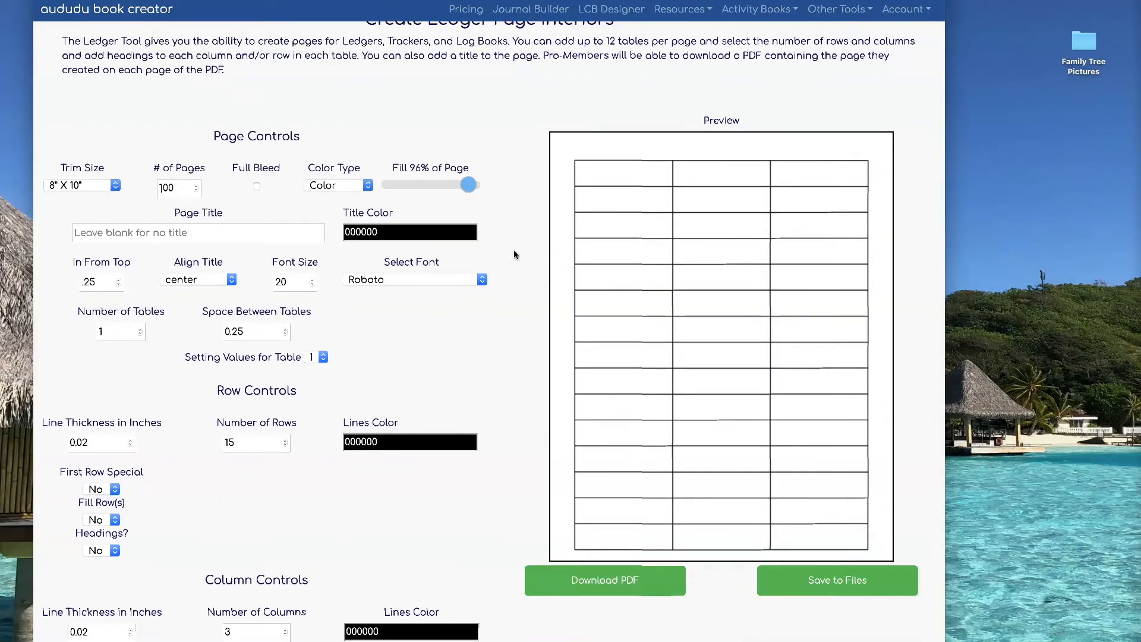
scroll(513, 254, "down", 1)
left_click_drag(1140, 25, 854, 15)
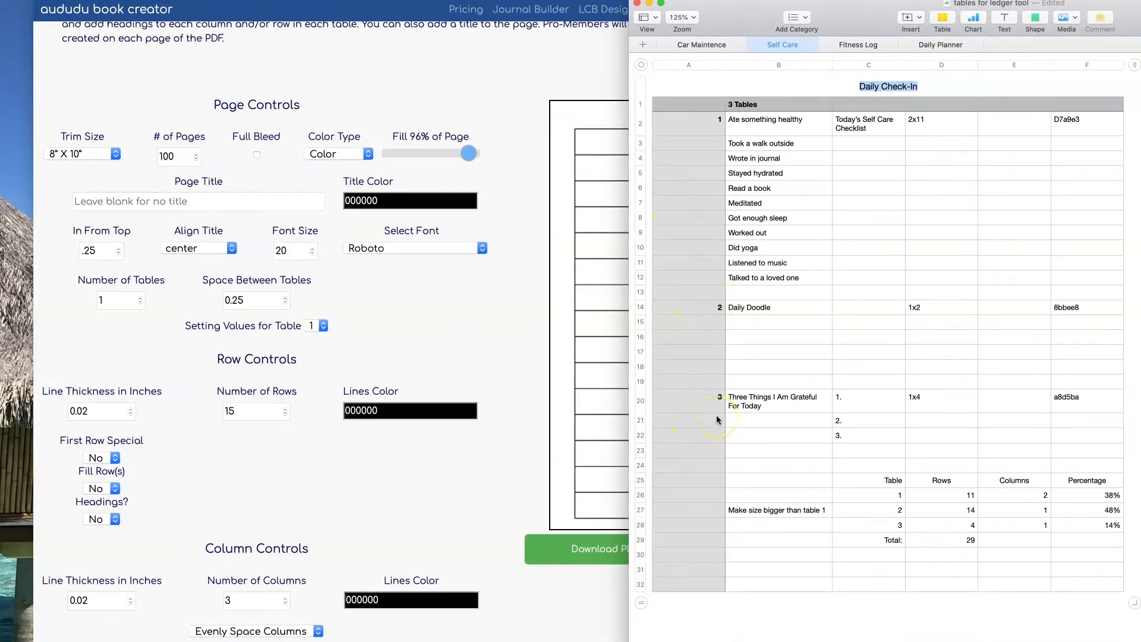
left_click(461, 312)
left_click(96, 299)
type("3")
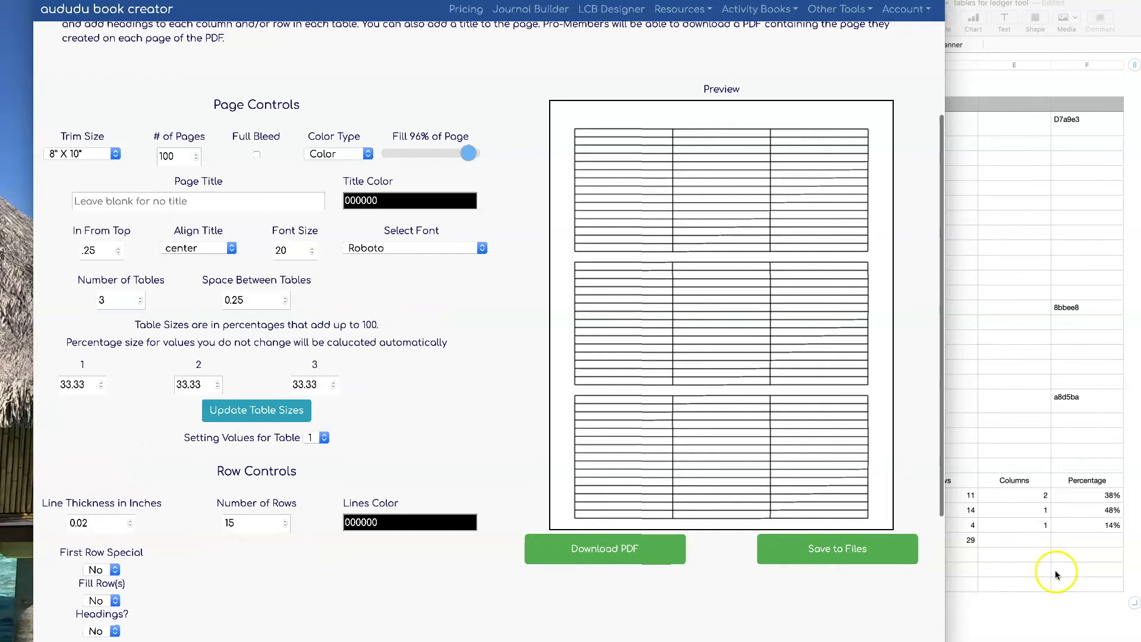
Set the size of table 1 to 38 and table 2 to 48 percent, and update the table sizes.
left_click_drag(87, 385, 51, 385)
type("38")
left_click_drag(208, 385, 189, 385)
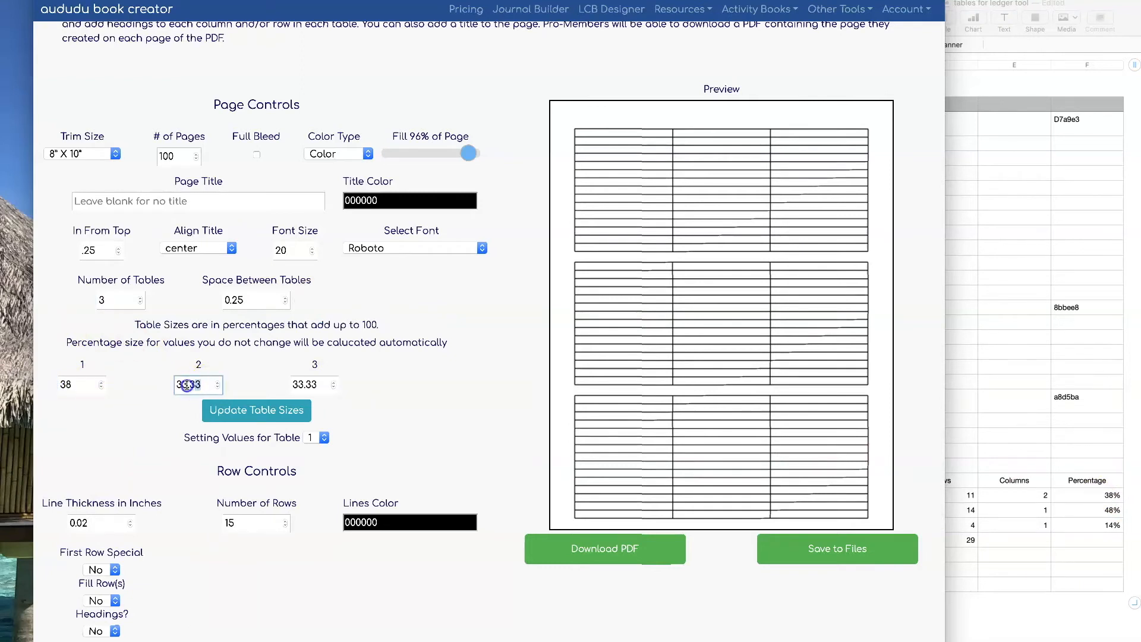
type("48")
left_click(297, 408)
left_click(268, 409)
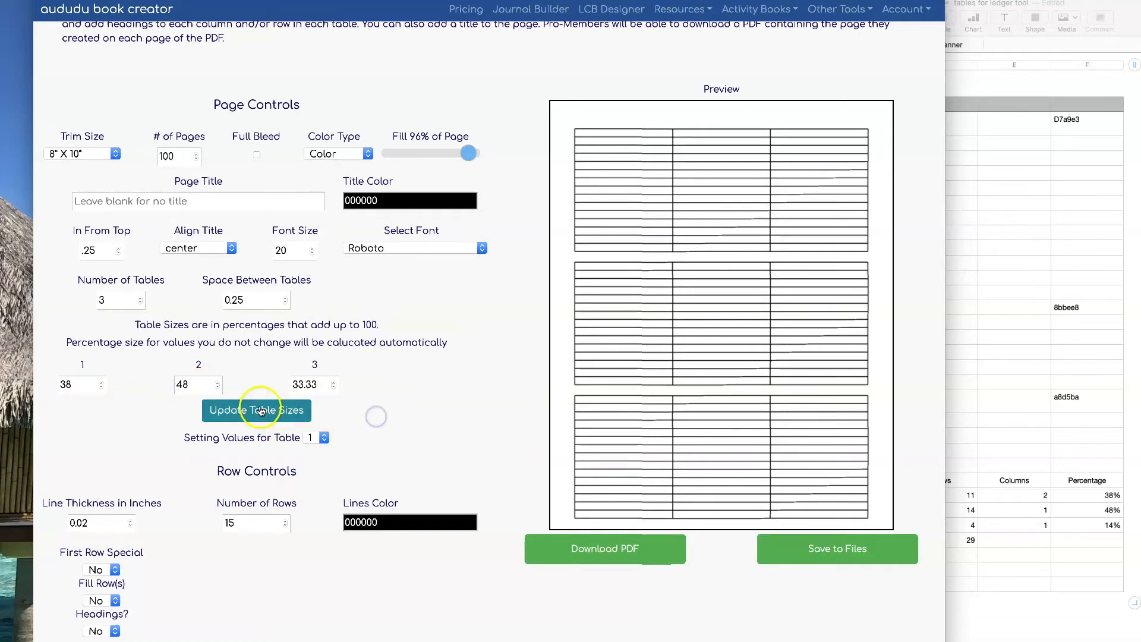
Set table 1 to 11 rows and 2 columns, following the spreadsheet.
left_click(986, 141)
left_click(594, 238)
type("11")
left_click_drag(244, 523, 216, 510)
scroll(489, 430, "down", 4)
type("2")
left_click(555, 461)
Switch to table 2 and set it to 2 rows and 1 column.
left_click(318, 236)
left_click(311, 249)
left_click_drag(240, 321, 222, 321)
type("2")
left_click_drag(237, 510, 222, 510)
type("1")
Switch to table 3 and set it to 4 rows and 1 column.
left_click(318, 235)
left_click(311, 249)
left_click_drag(237, 321, 212, 319)
type("4")
left_click_drag(238, 509, 220, 510)
type("1")
Enable the first-row fill for table 1 with the color D7A9E3 taken from the spreadsheet.
scroll(339, 385, "up", 3)
left_click(311, 318)
left_click(311, 291)
left_click(1087, 117)
double_click(1087, 117)
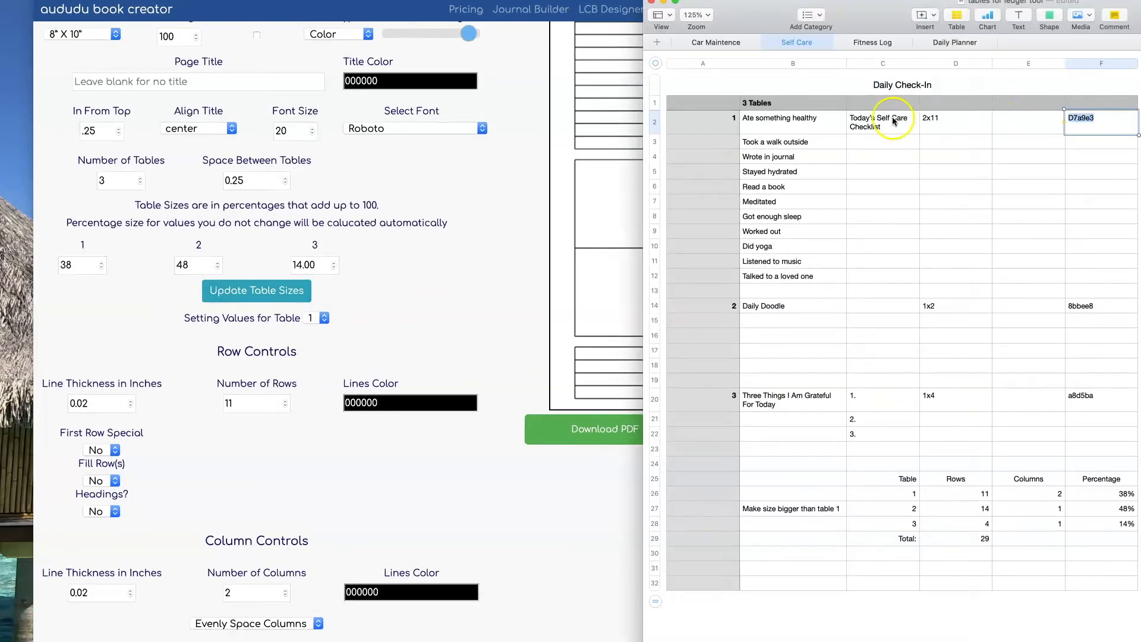
left_click(100, 480)
left_click(100, 480)
left_click(106, 495)
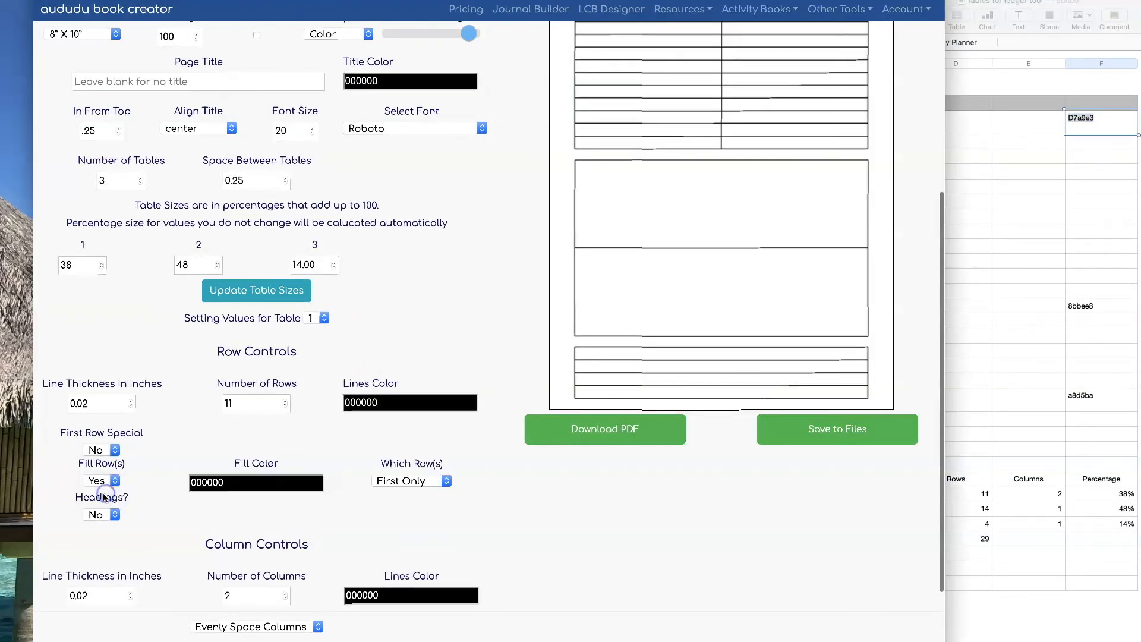
left_click(239, 482)
type("D7A9E3")
left_click(356, 447)
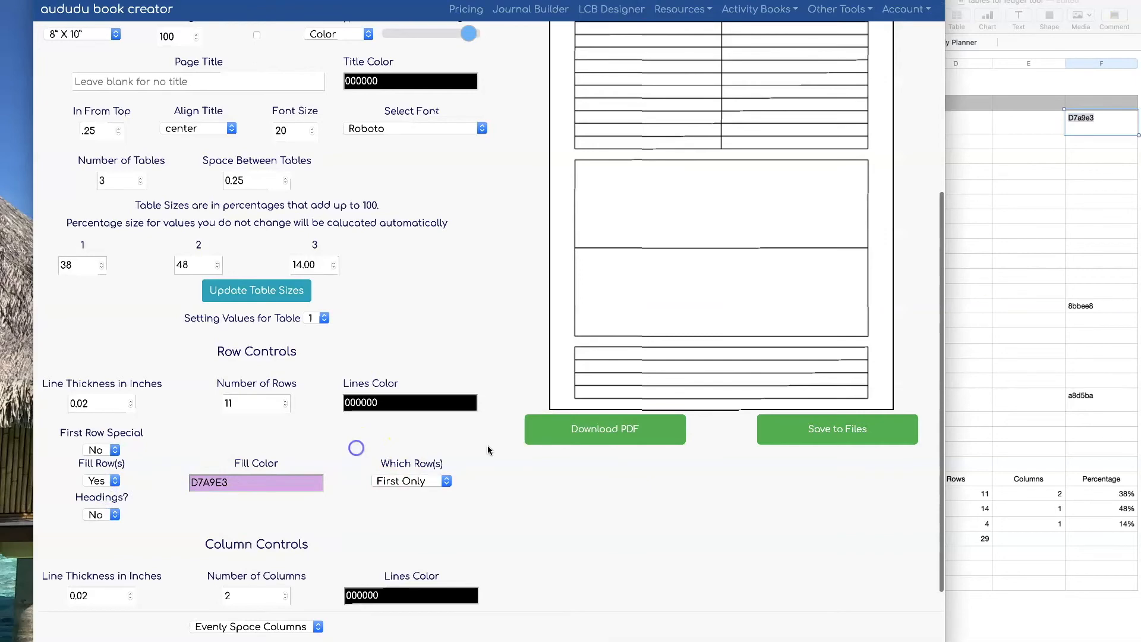
scroll(658, 509, "up", 3)
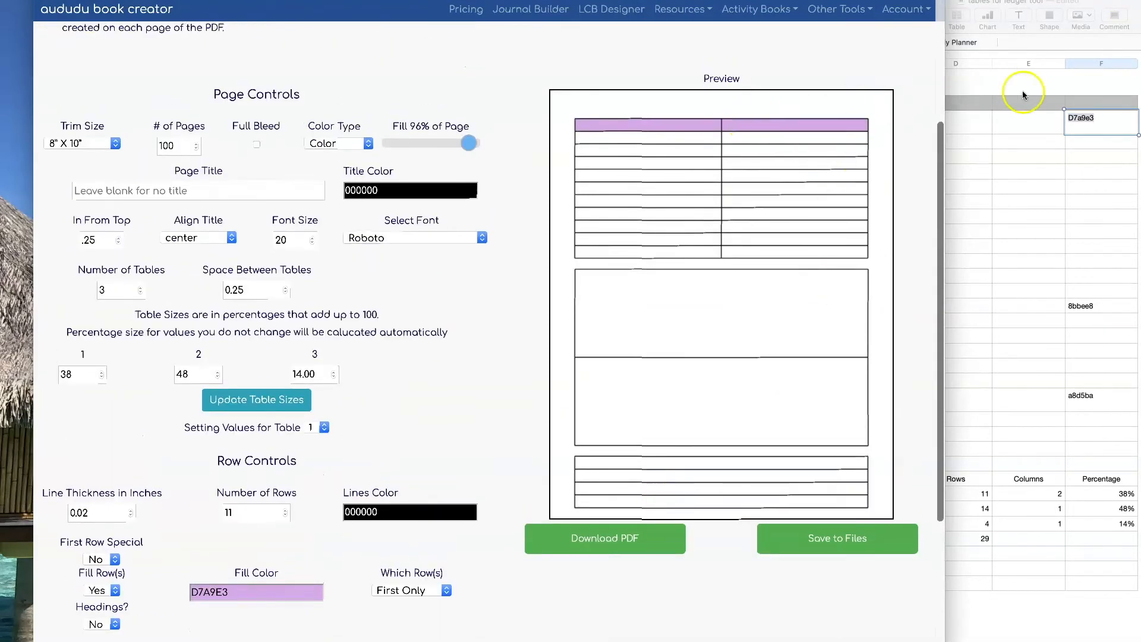
Enable column headings for table 1 and paste in the heading "Today's Self Care Checklist" copied from the spreadsheet.
left_click(996, 94)
triple_click(877, 120)
key("cmd+c")
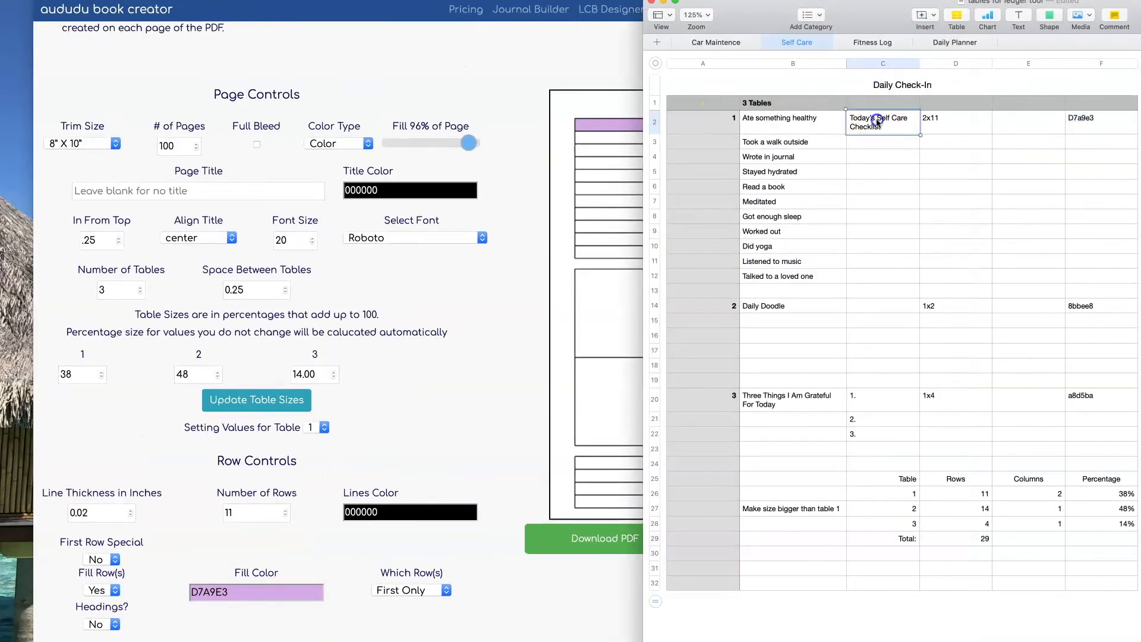
left_click(428, 234)
scroll(428, 238, "down", 4)
left_click(100, 592)
left_click(104, 603)
scroll(275, 592, "down", 2)
left_click(220, 556)
key("cmd+v")
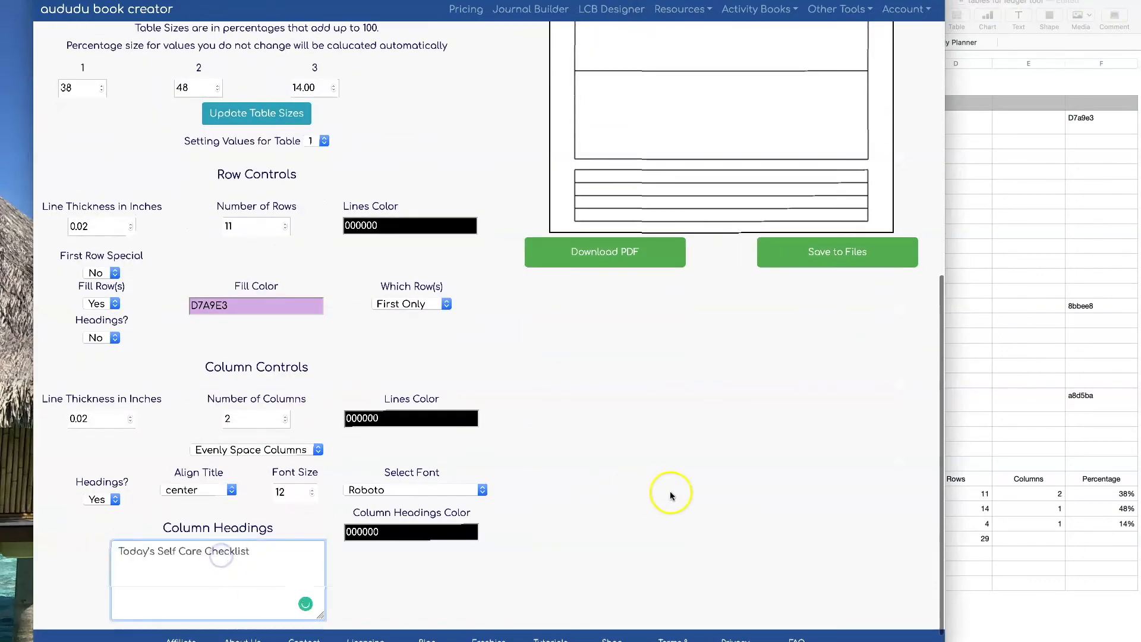
left_click(676, 495)
scroll(675, 493, "up", 5)
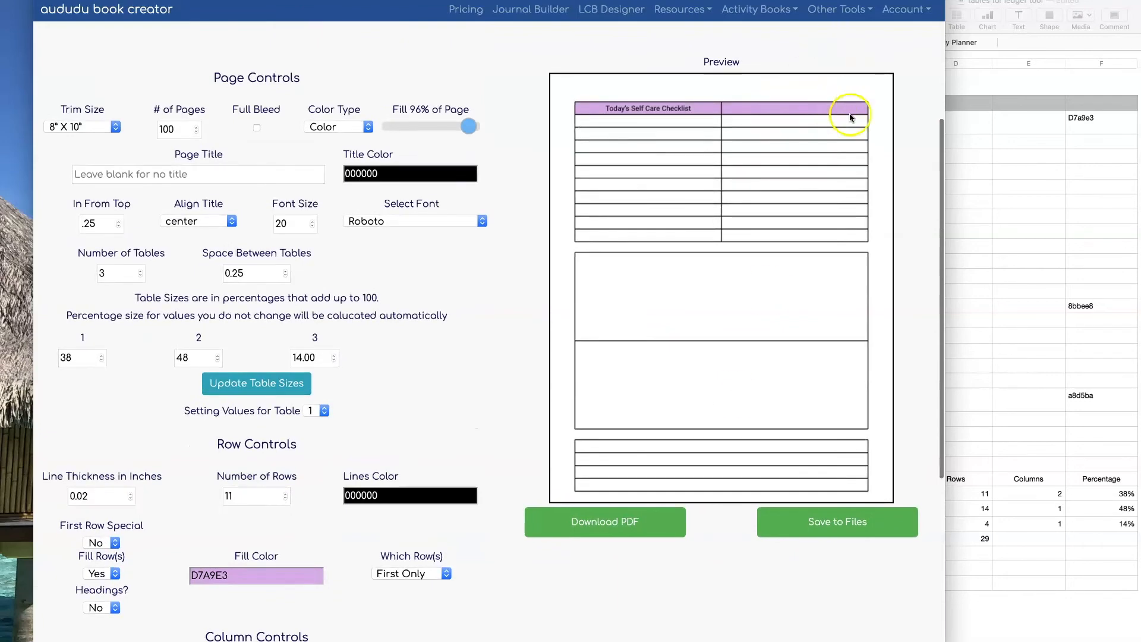
scroll(472, 450, "down", 5)
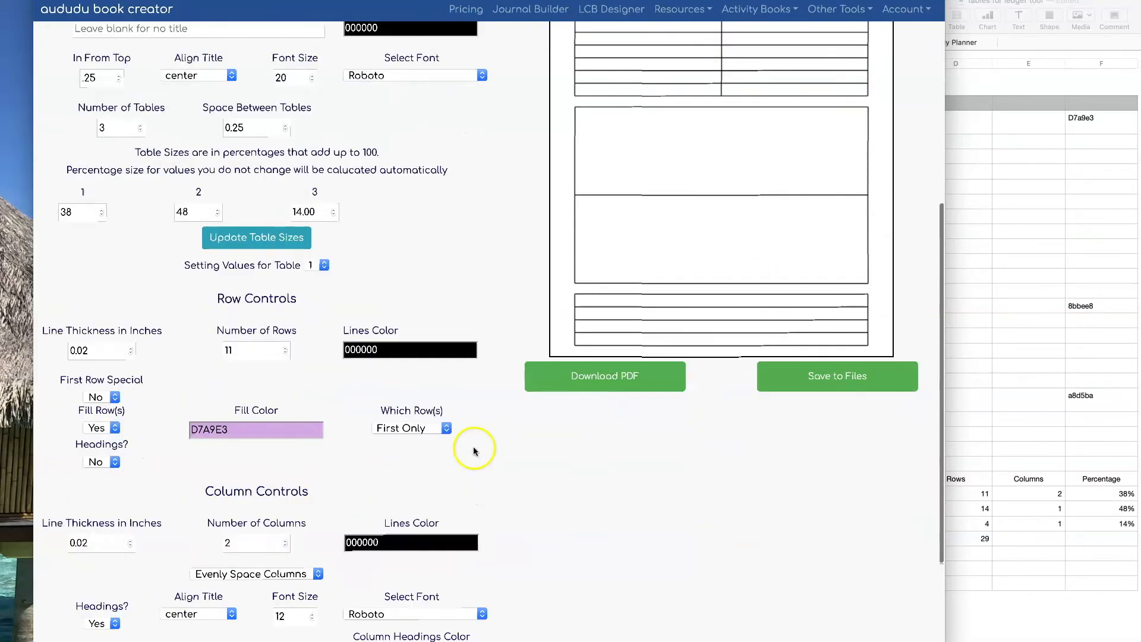
Switch table 1 to specified column widths and set column 1 to a width of 6.
left_click(221, 527)
left_click(224, 535)
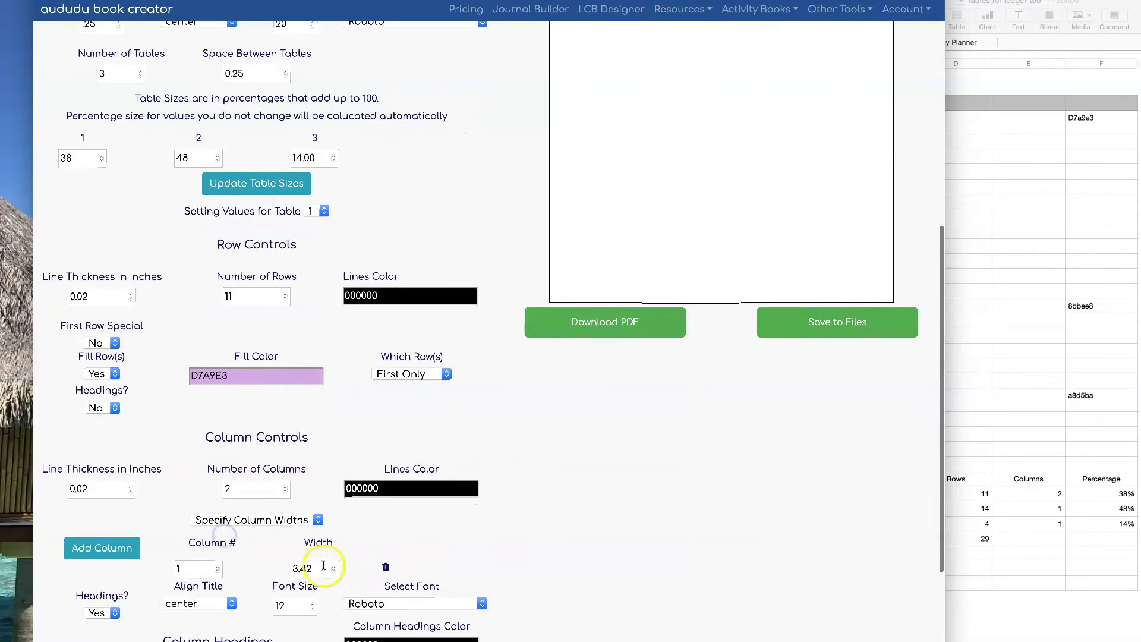
double_click(287, 567)
type("6")
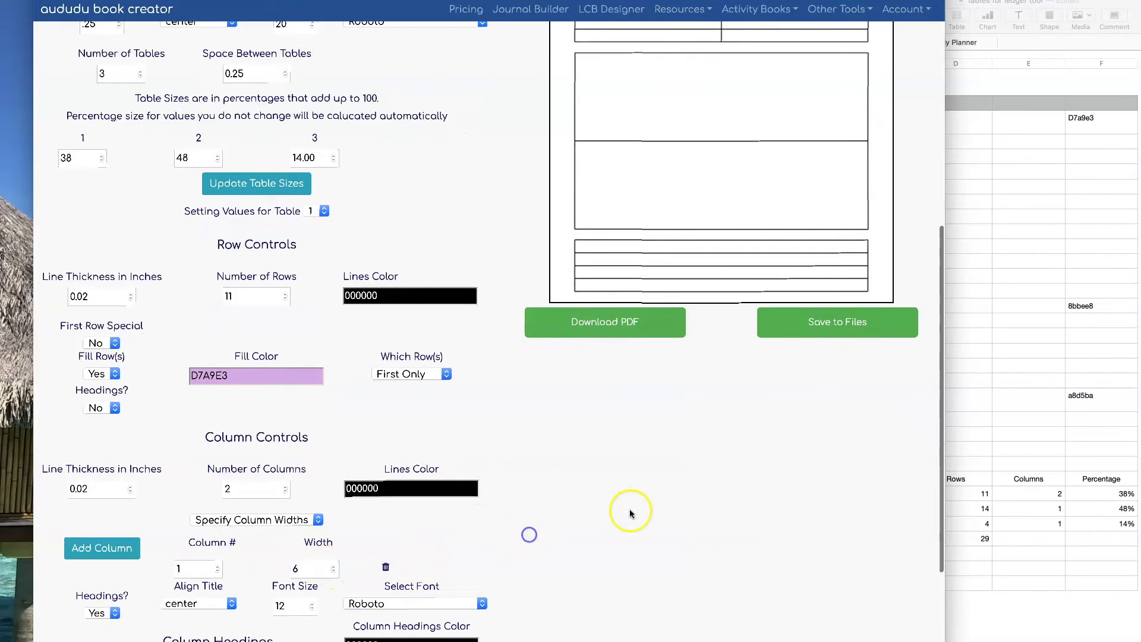
Enable row headings for table 1 and paste in the spreadsheet list from "Ate something healthy" to "Talked to a loved one".
scroll(629, 508, "up", 3)
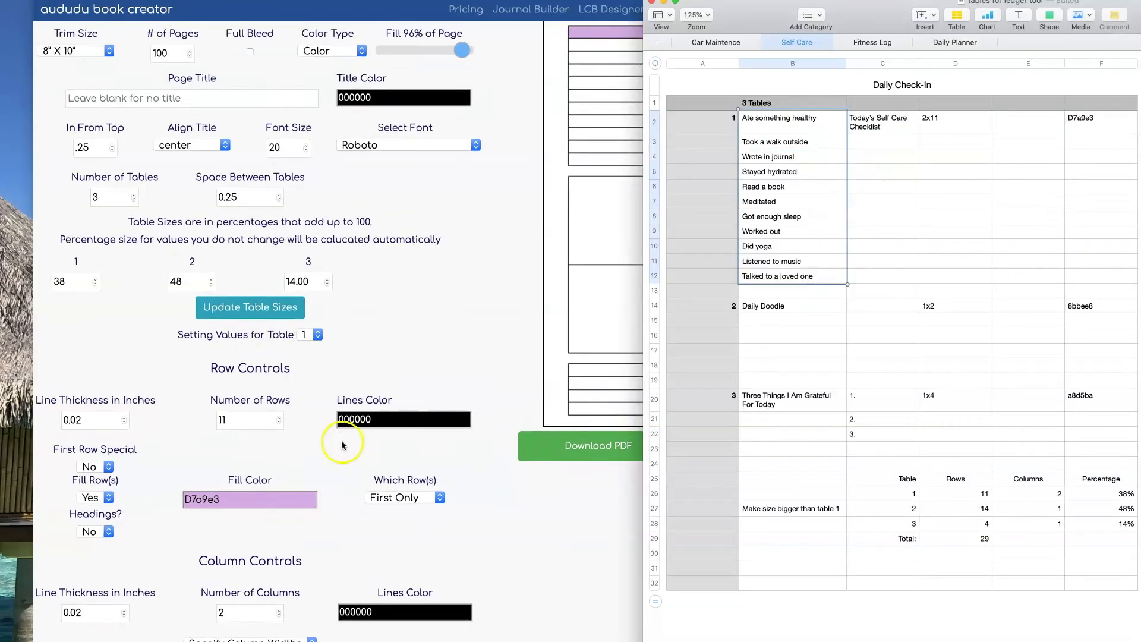
scroll(341, 441, "down", 1)
left_click(152, 502)
left_click(96, 496)
left_click(101, 508)
left_click(227, 552)
key("super+v")
scroll(151, 554, "up", 3)
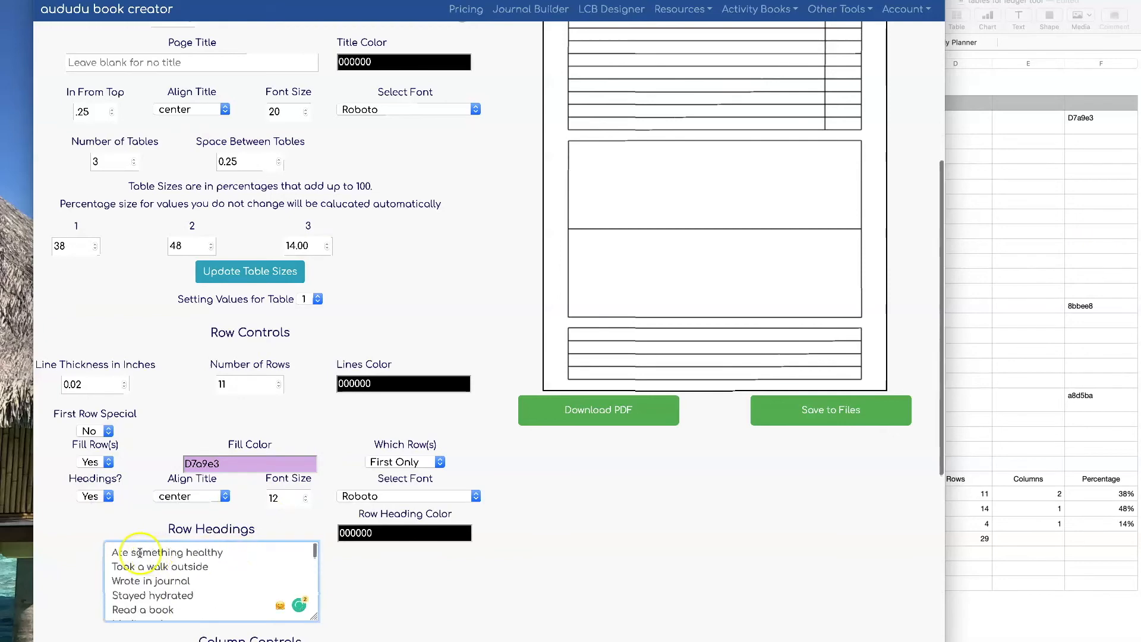
Insert a blank line before table 1's row headings and left justify them.
key("Return")
left_click(614, 529)
scroll(614, 531, "up", 3)
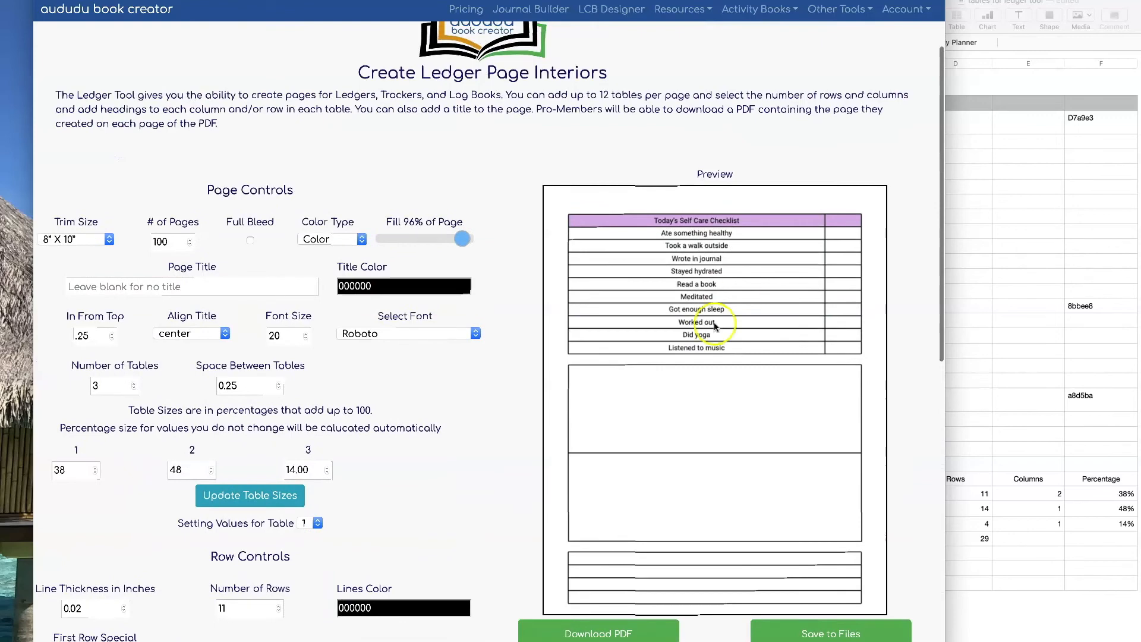
scroll(423, 502, "down", 4)
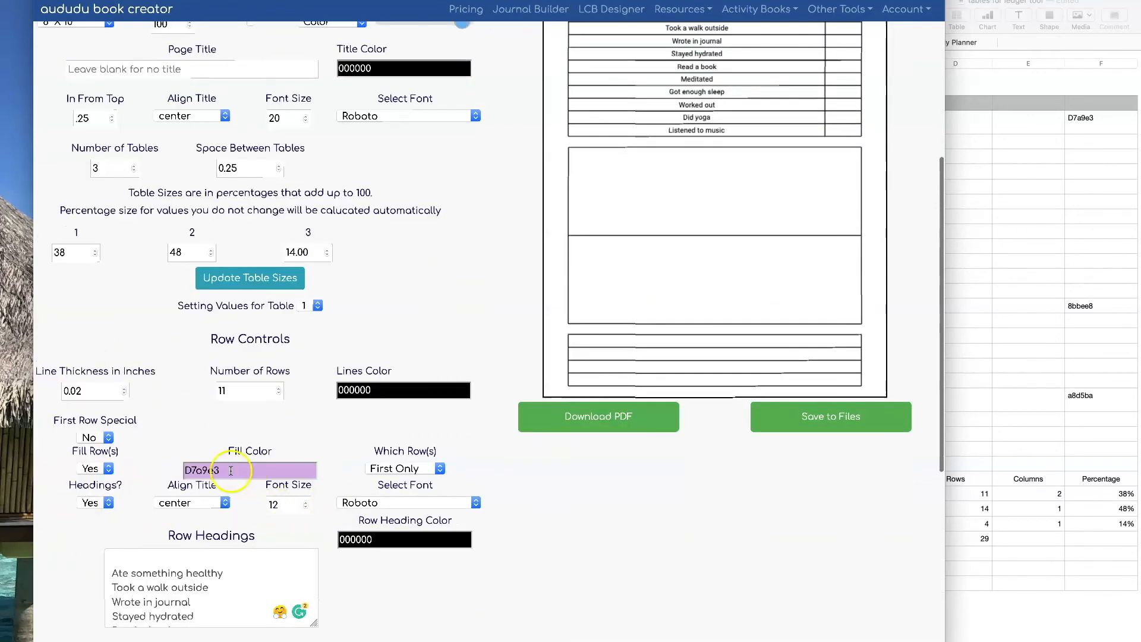
left_click(193, 504)
left_click(193, 515)
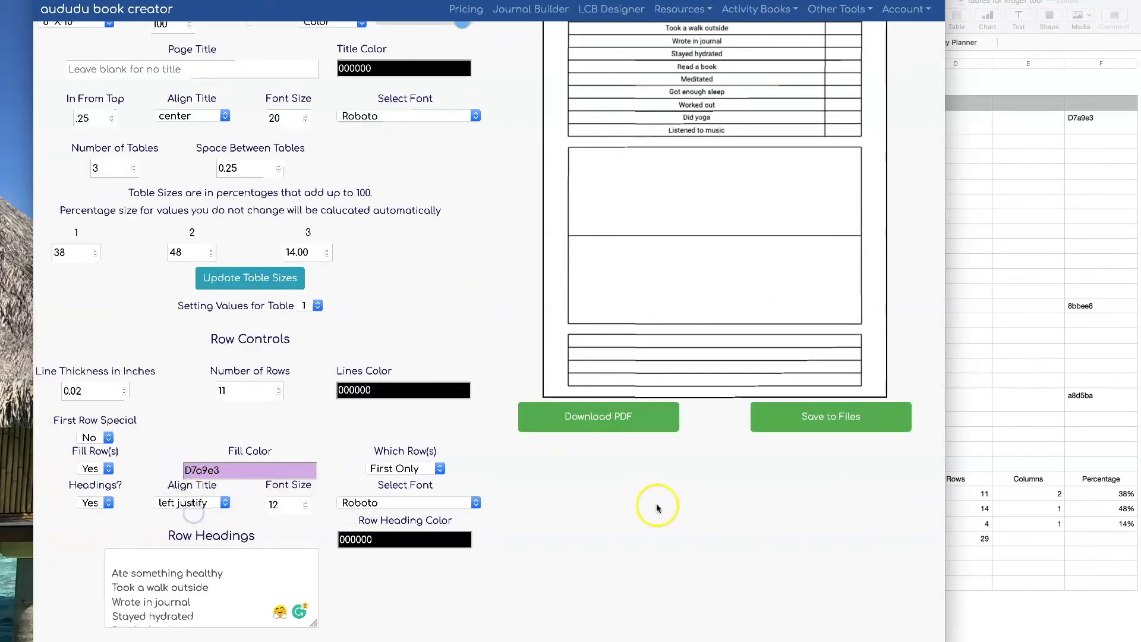
scroll(658, 504, "up", 2)
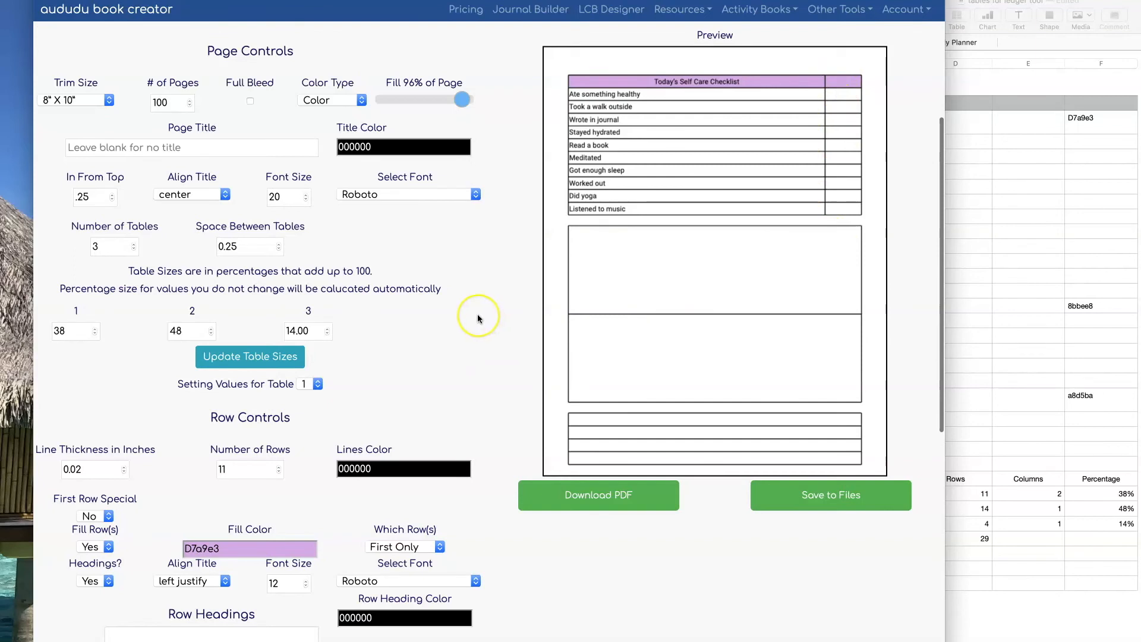
scroll(477, 319, "down", 1)
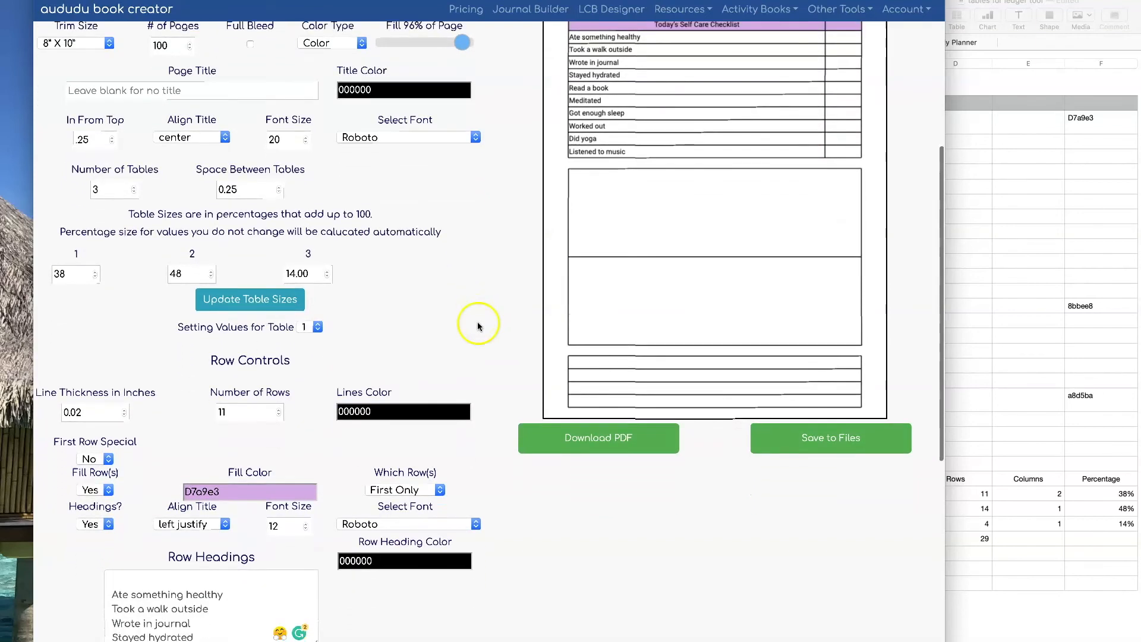
Switch to table 2, enable column headings and enter "Daily Doodle" copied from the spreadsheet.
left_click(304, 327)
left_click(305, 340)
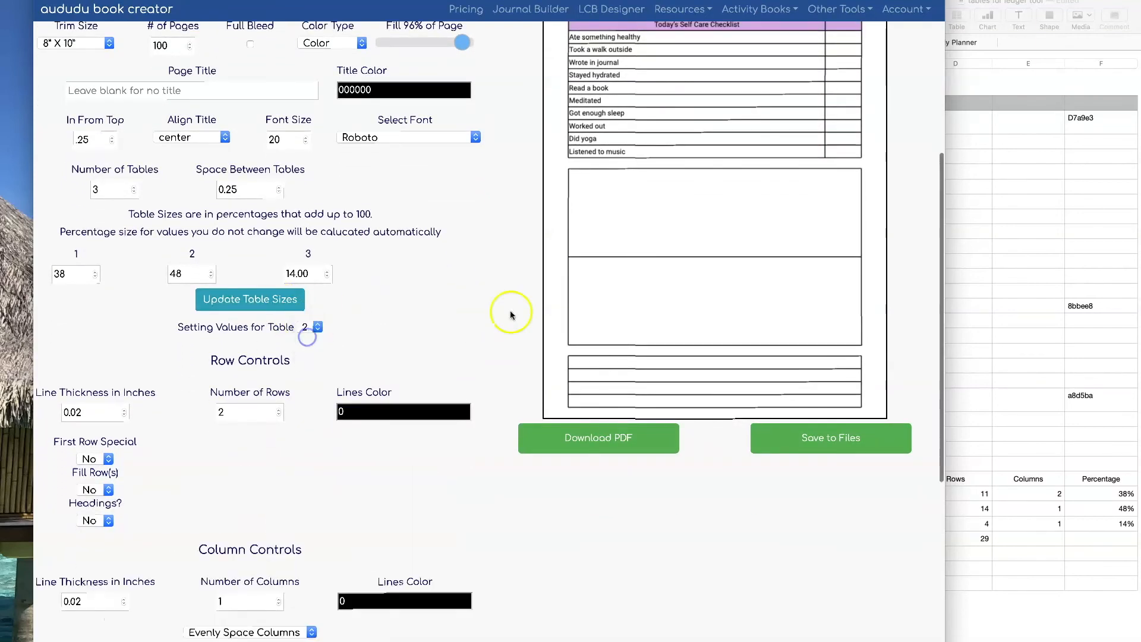
left_click(1066, 246)
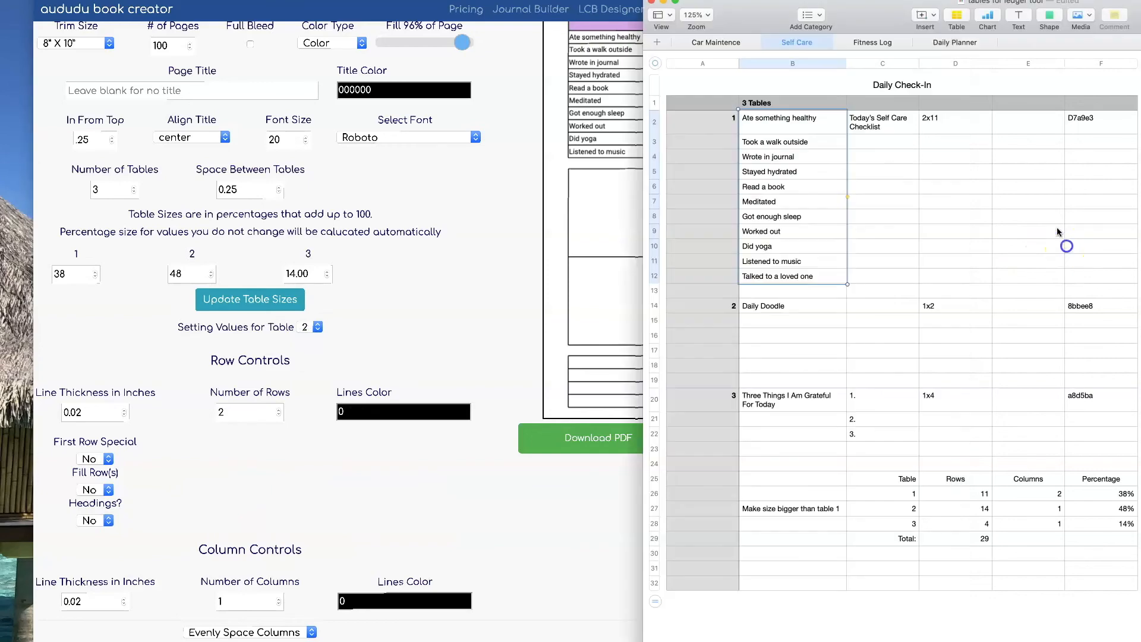
left_click(781, 305)
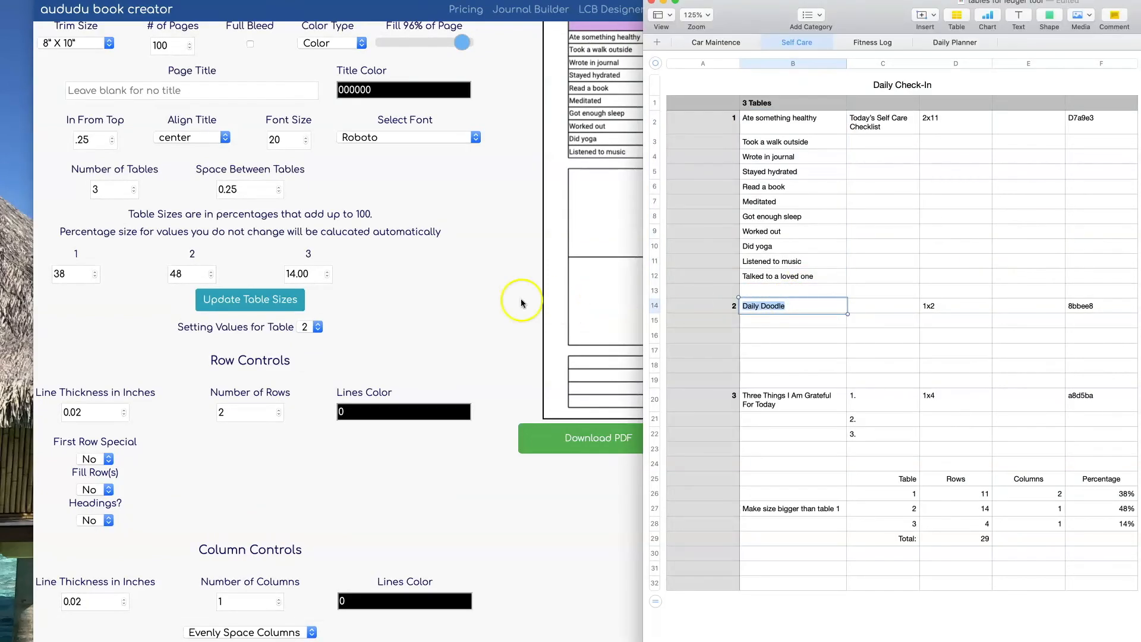
left_click(438, 296)
scroll(438, 295, "down", 3)
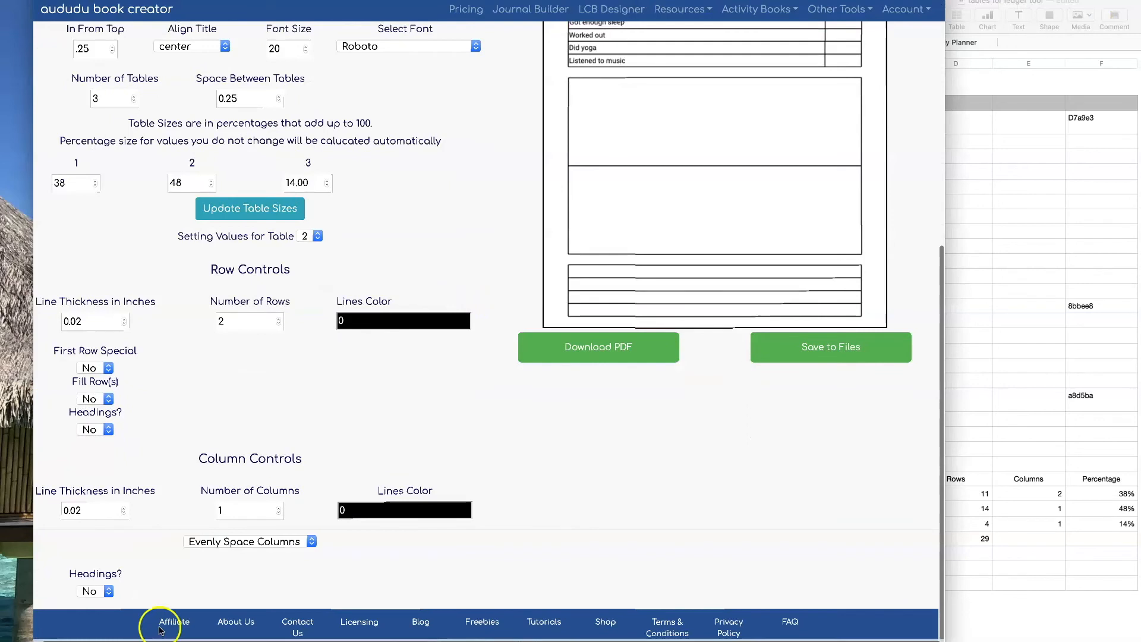
left_click(104, 591)
left_click(103, 601)
scroll(191, 590, "down", 3)
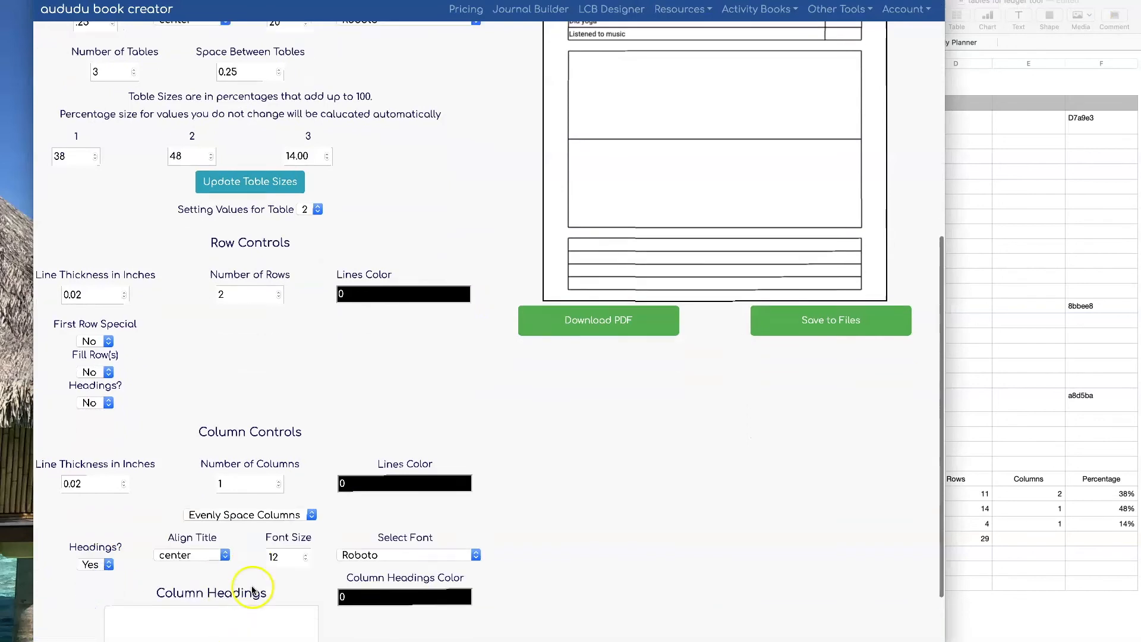
left_click(242, 576)
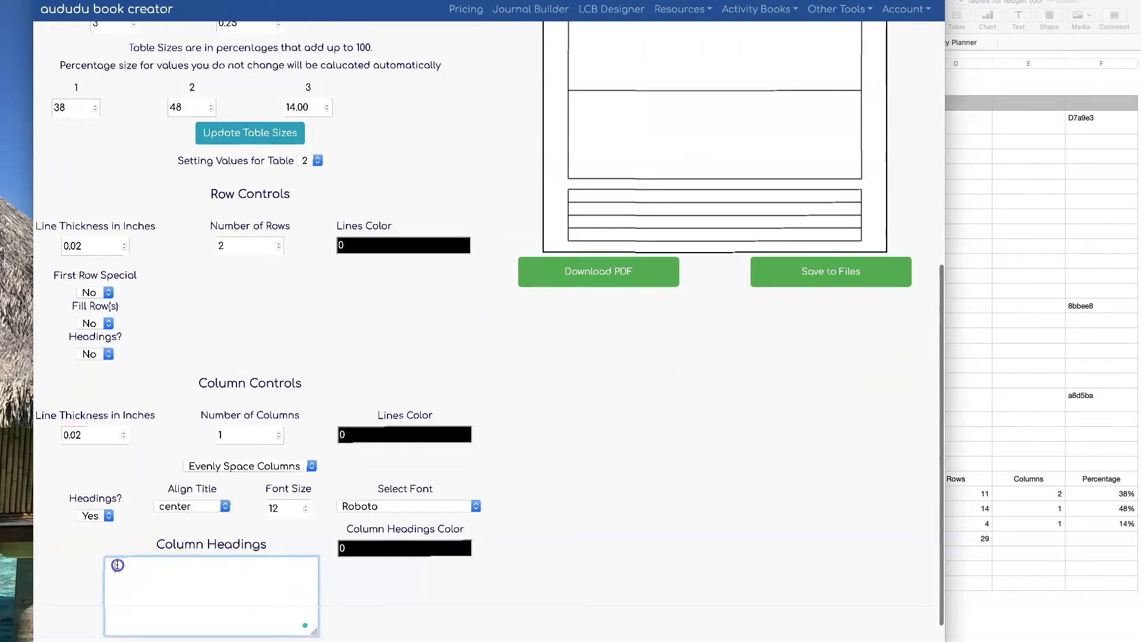
type("Daily Doodle")
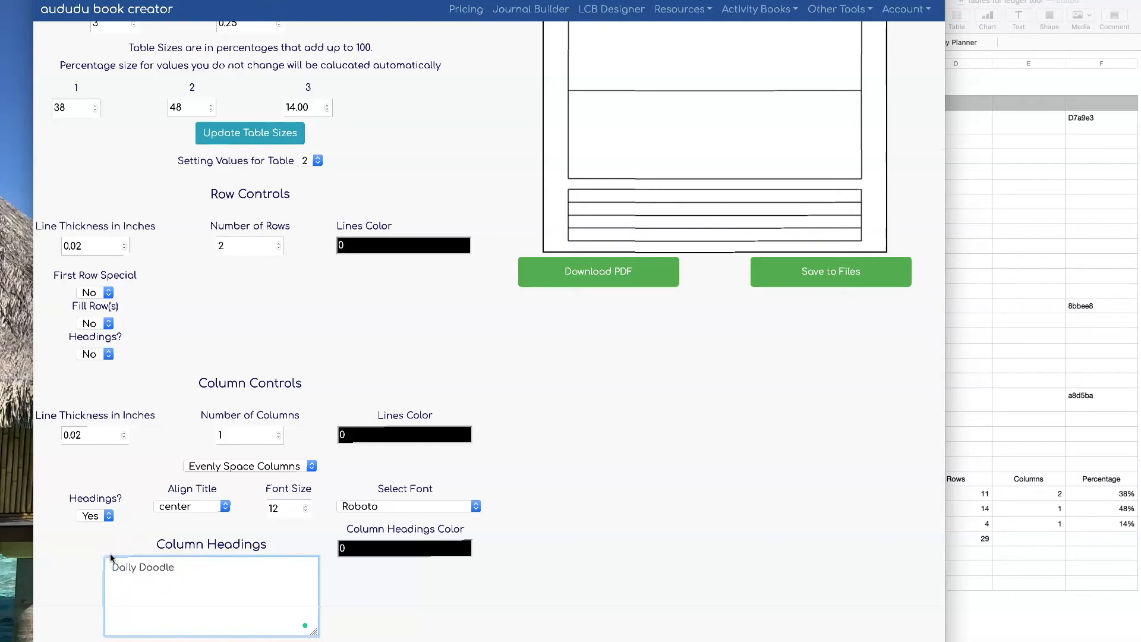
Make the first row of table 2 special so the heading gets its own row height.
scroll(566, 521, "up", 2)
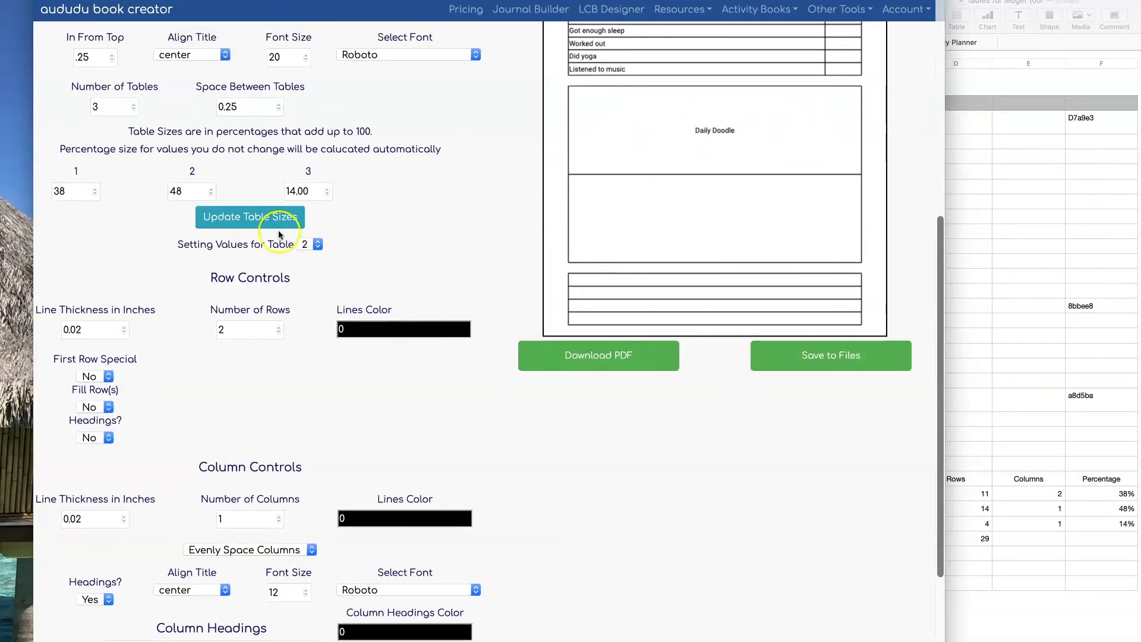
left_click(94, 377)
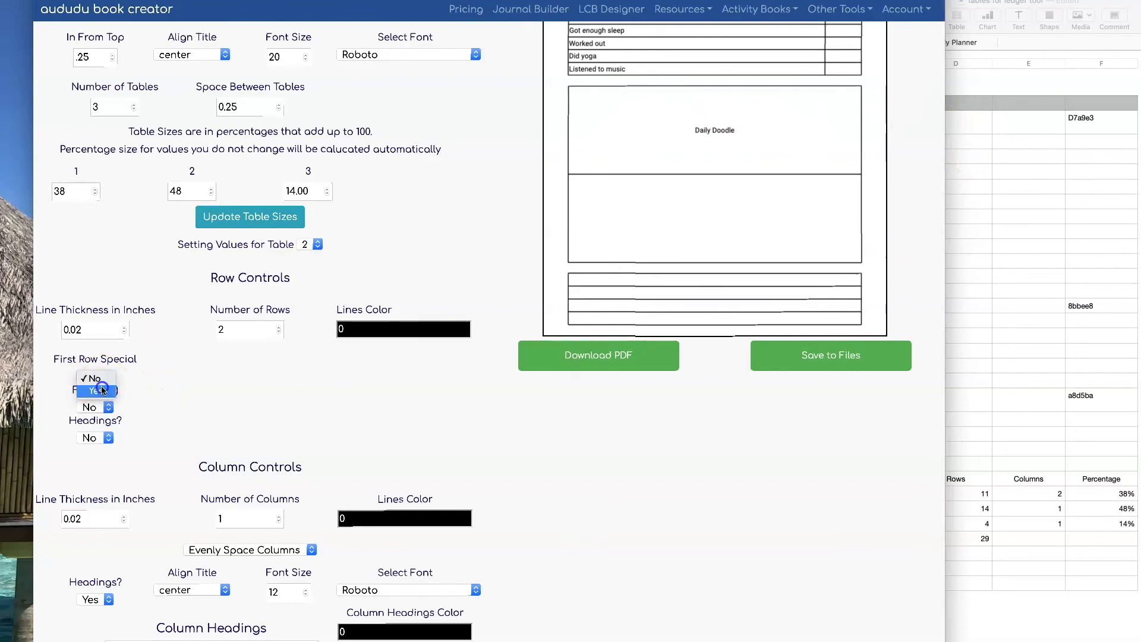
left_click(102, 390)
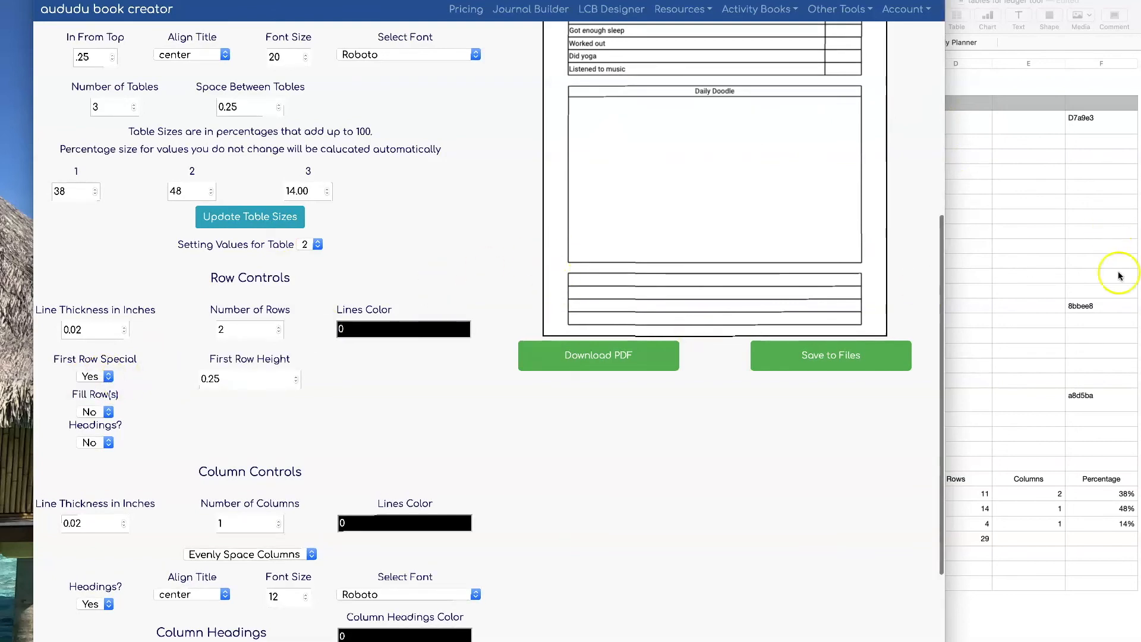
Fill only the first row of table 2 with the color 8bbee8 copied from the spreadsheet.
left_click(1087, 307)
left_click(1087, 307)
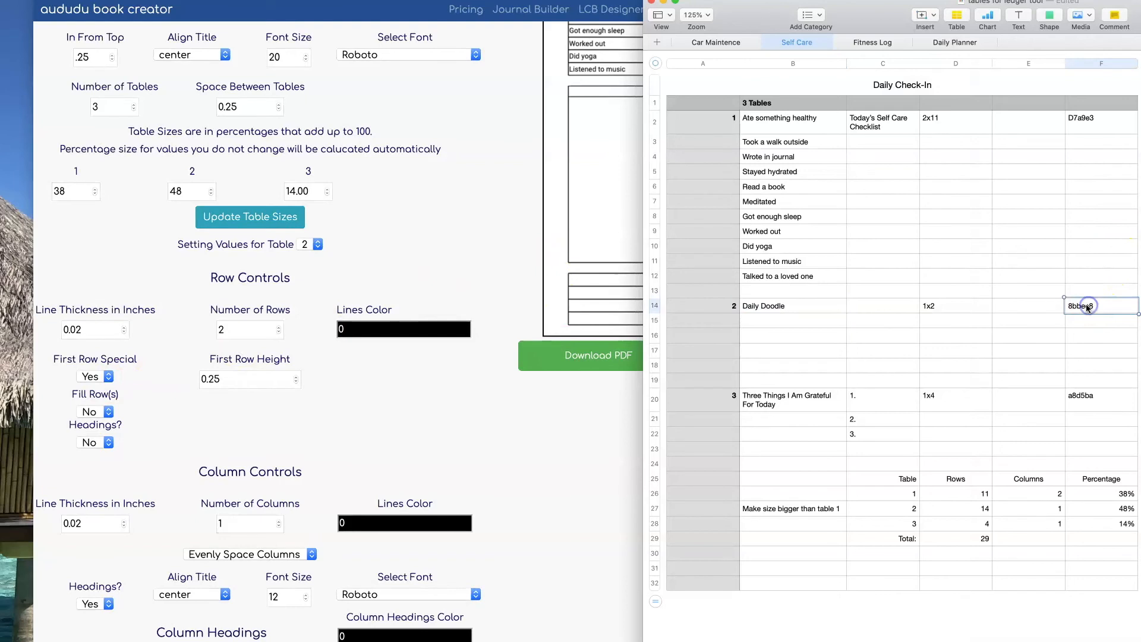
left_click(321, 416)
left_click(92, 411)
left_click(94, 424)
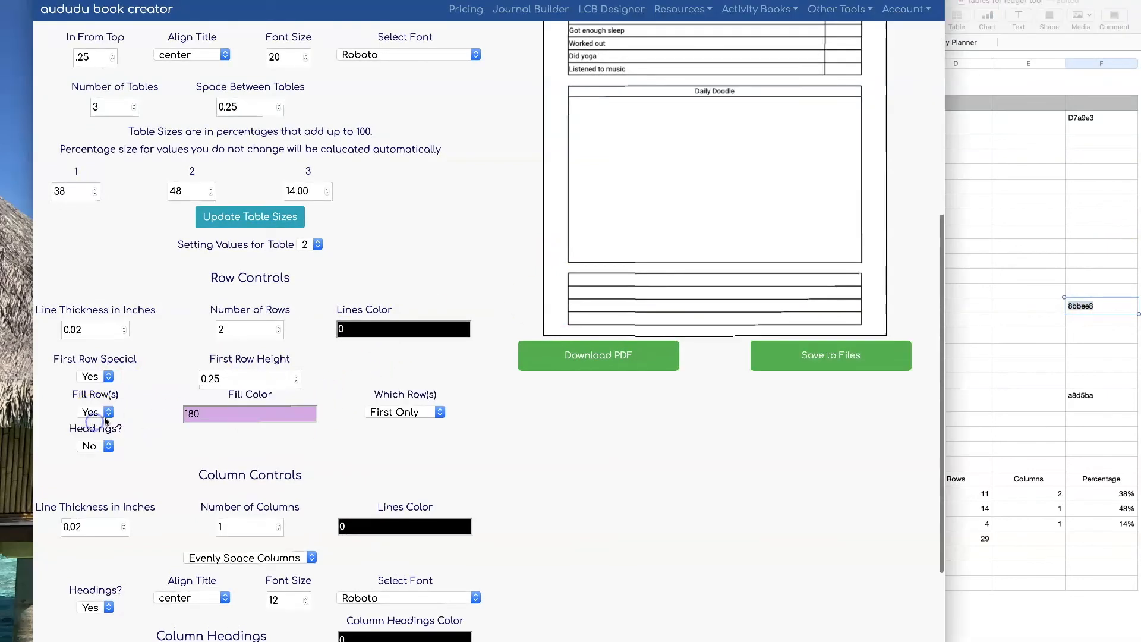
left_click(187, 412)
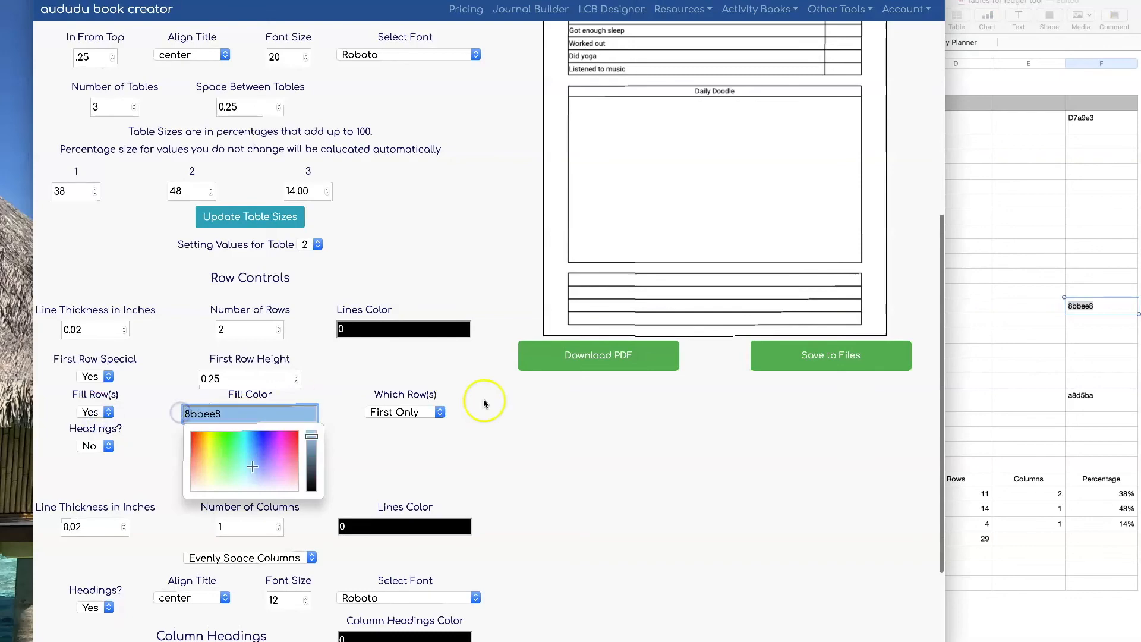
left_click(538, 402)
scroll(472, 475, "down", 3)
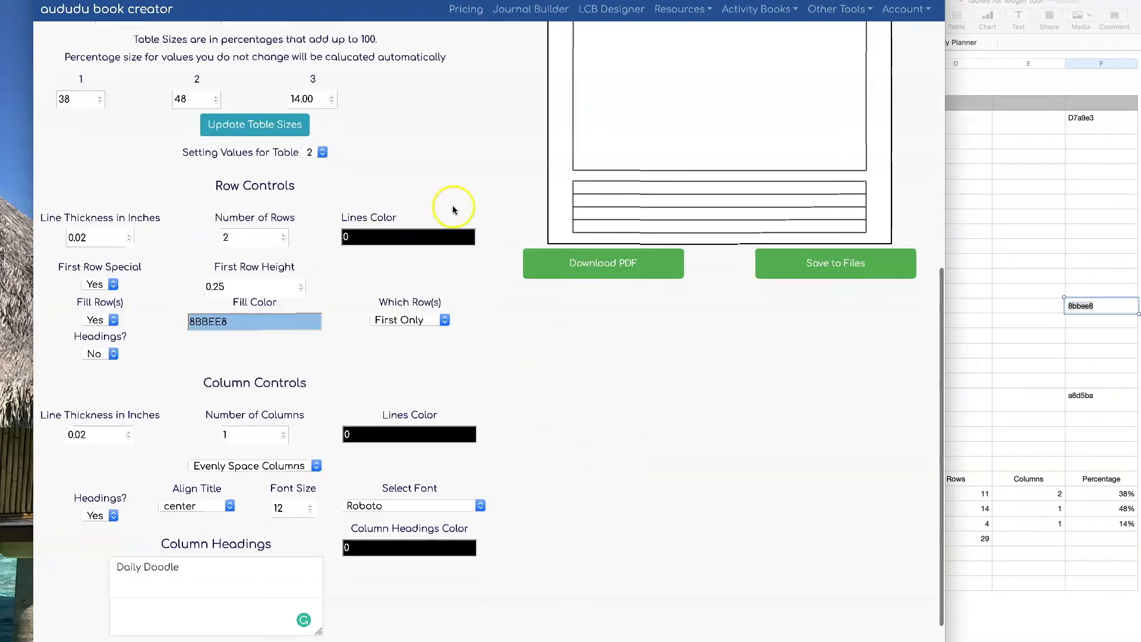
Switch to table 3, enable column headings and paste in "Three Things I Am Grateful For Today" from the spreadsheet.
left_click(321, 153)
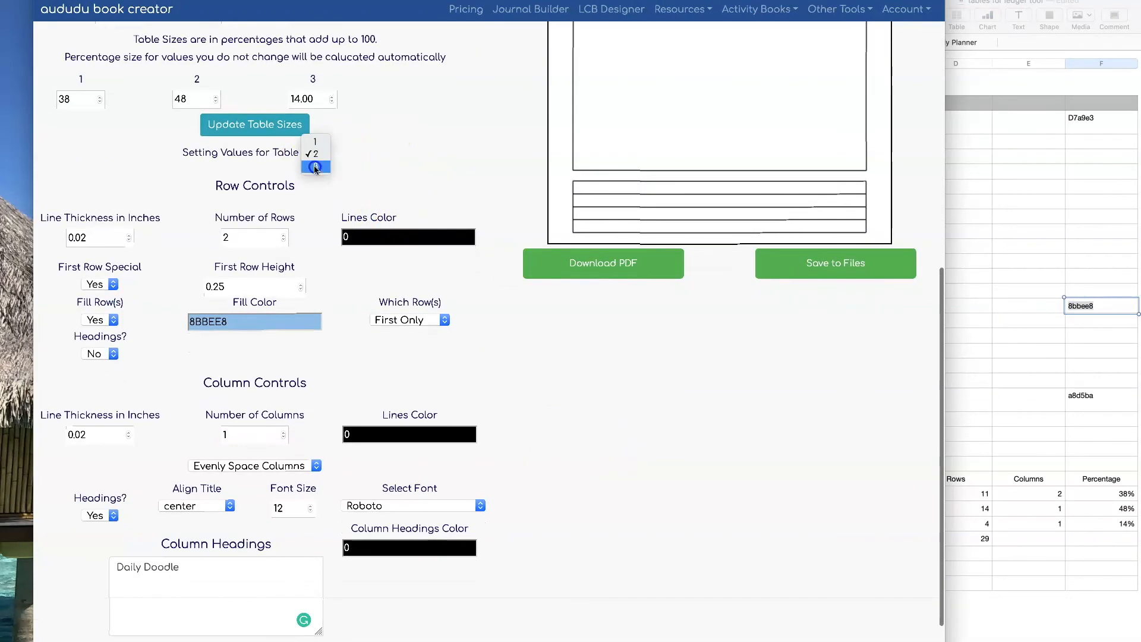
left_click(315, 167)
left_click(1104, 262)
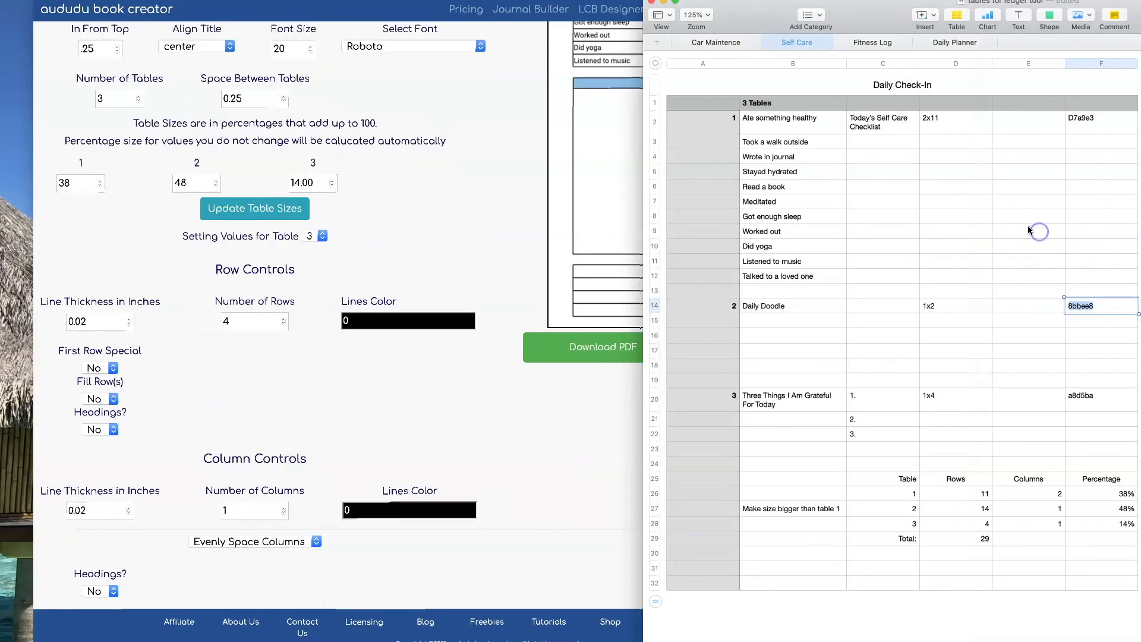
double_click(789, 397)
key("super+c")
left_click(505, 403)
left_click(97, 591)
left_click(101, 603)
scroll(250, 538, "down", 3)
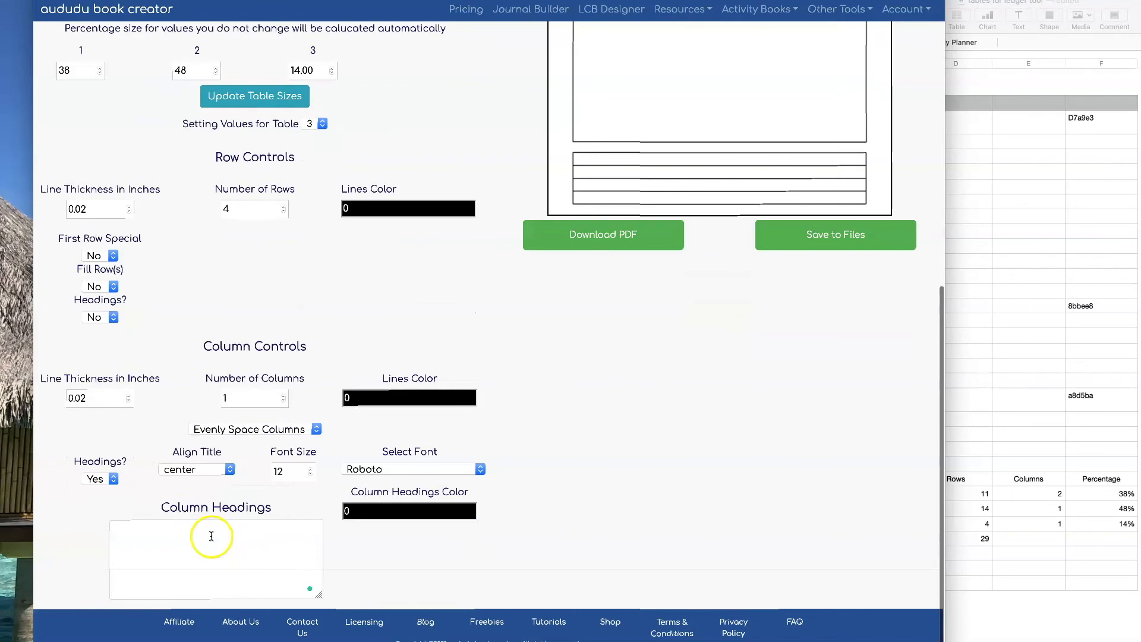
key("super+v")
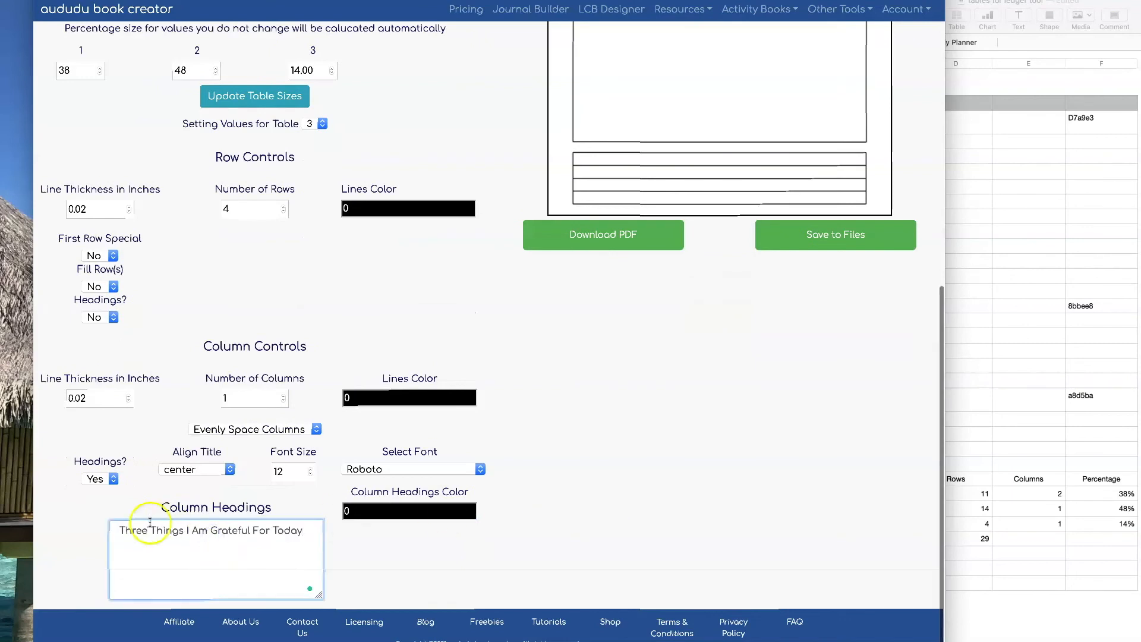
left_click(599, 479)
Fill only the first row of table 3 with the color a8d5ba copied from the spreadsheet.
scroll(599, 479, "up", 2)
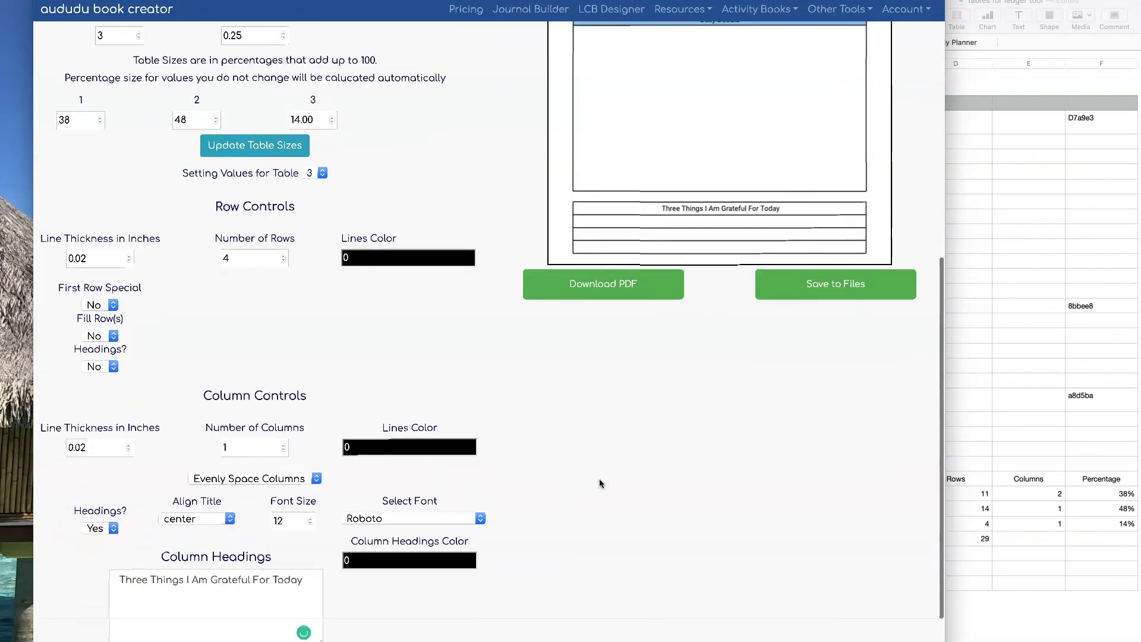
left_click(1101, 397)
double_click(1086, 396)
key("super+c")
left_click(413, 377)
left_click(101, 337)
left_click(100, 348)
left_click(196, 337)
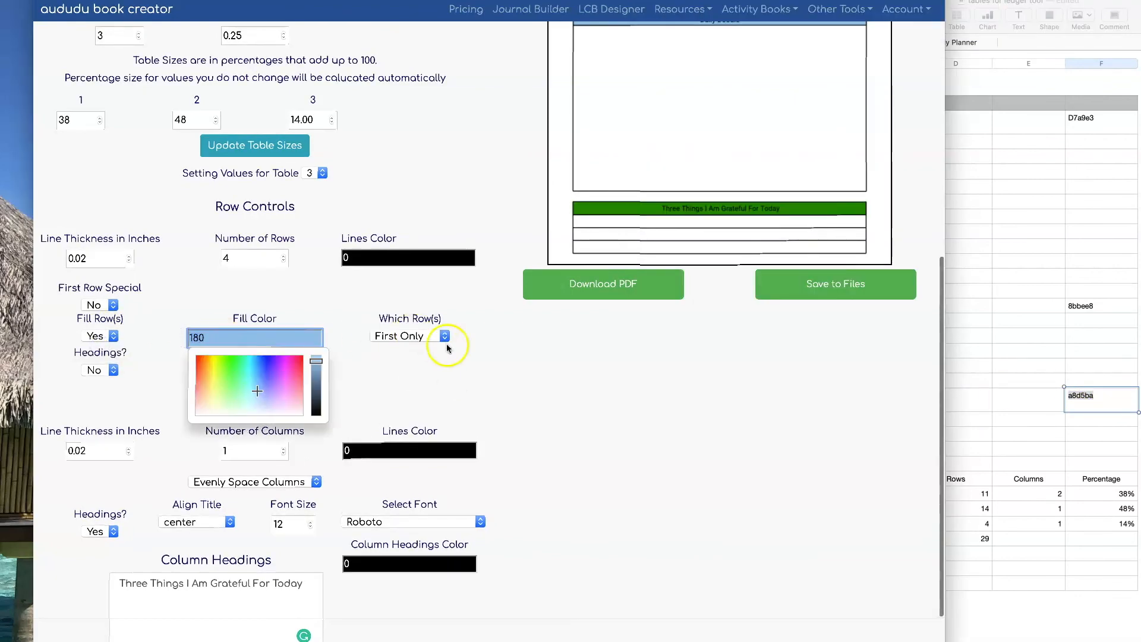
key("super+v")
left_click(466, 370)
scroll(466, 369, "up", 3)
scroll(466, 370, "down", 4)
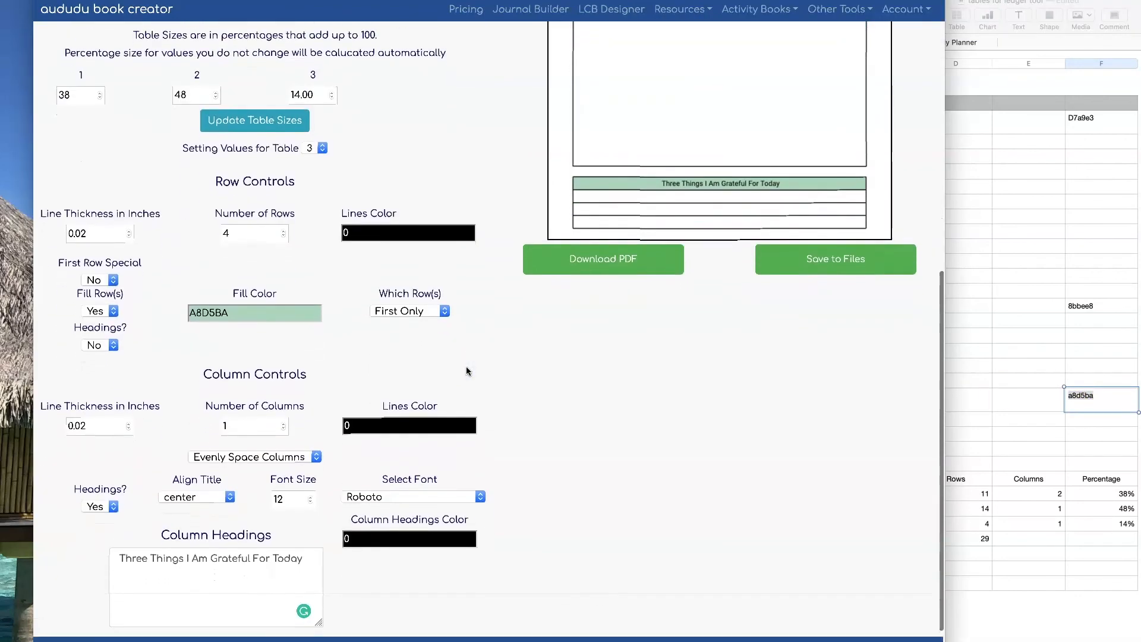
Enable left-justified row headings for table 3 and paste in the numbers 1., 2. and 3. copied from the spreadsheet.
left_click(991, 385)
left_click_drag(909, 493, 914, 521)
left_click_drag(863, 397, 869, 433)
left_click(135, 344)
left_click(112, 343)
left_click(99, 355)
left_click(196, 343)
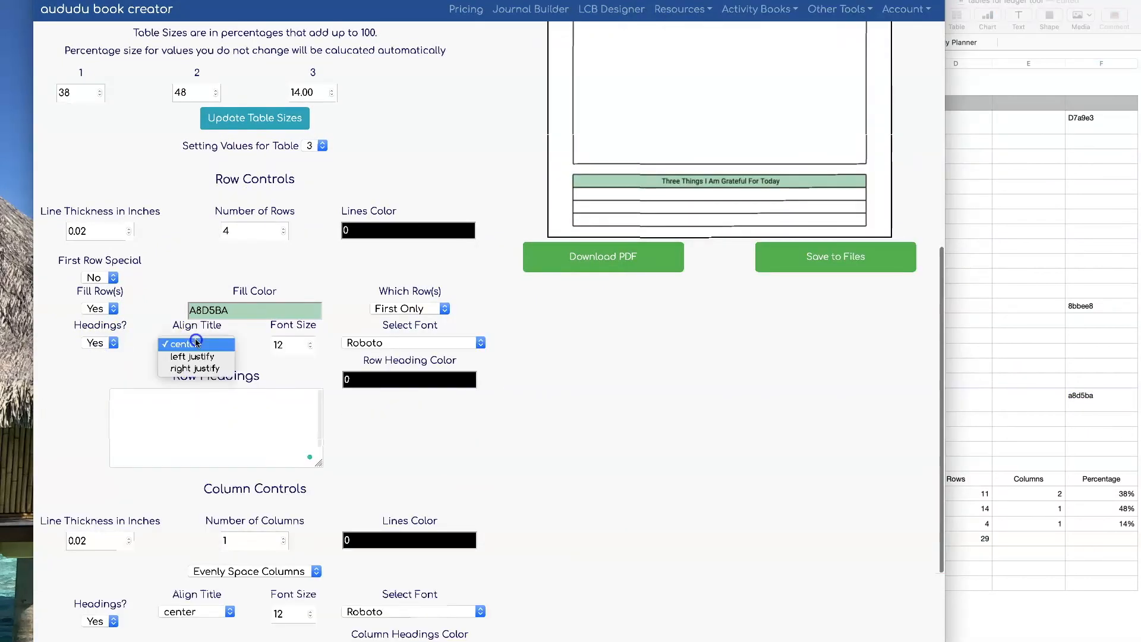
left_click(185, 357)
left_click(157, 397)
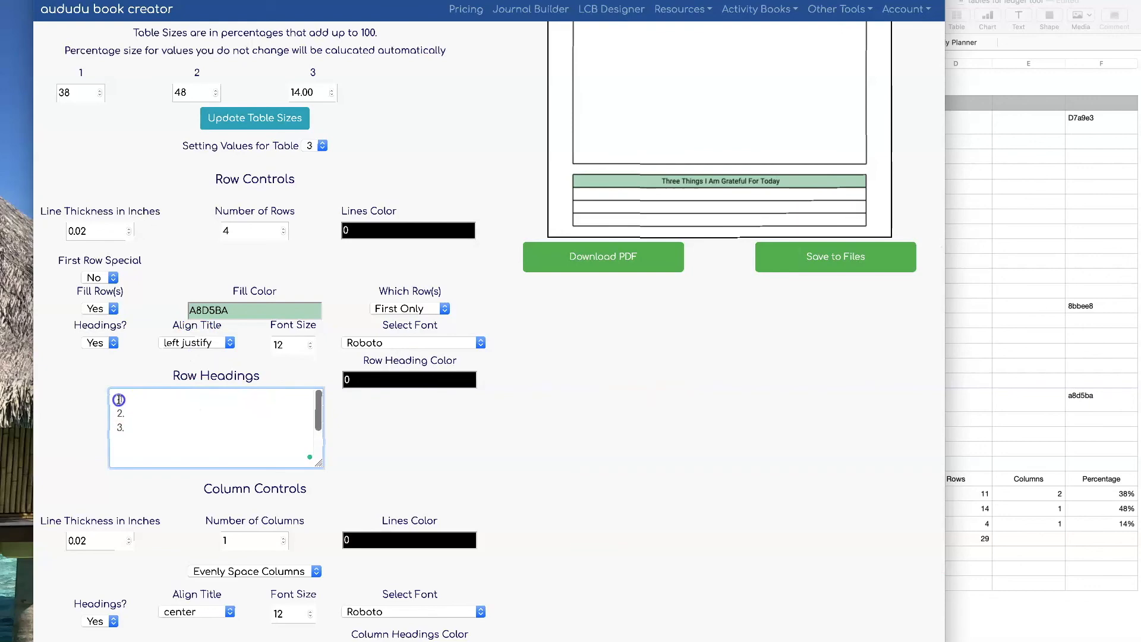
left_click(636, 425)
Insert a blank line before table 3's row headings so the numbering starts below the heading row.
scroll(635, 424, "up", 5)
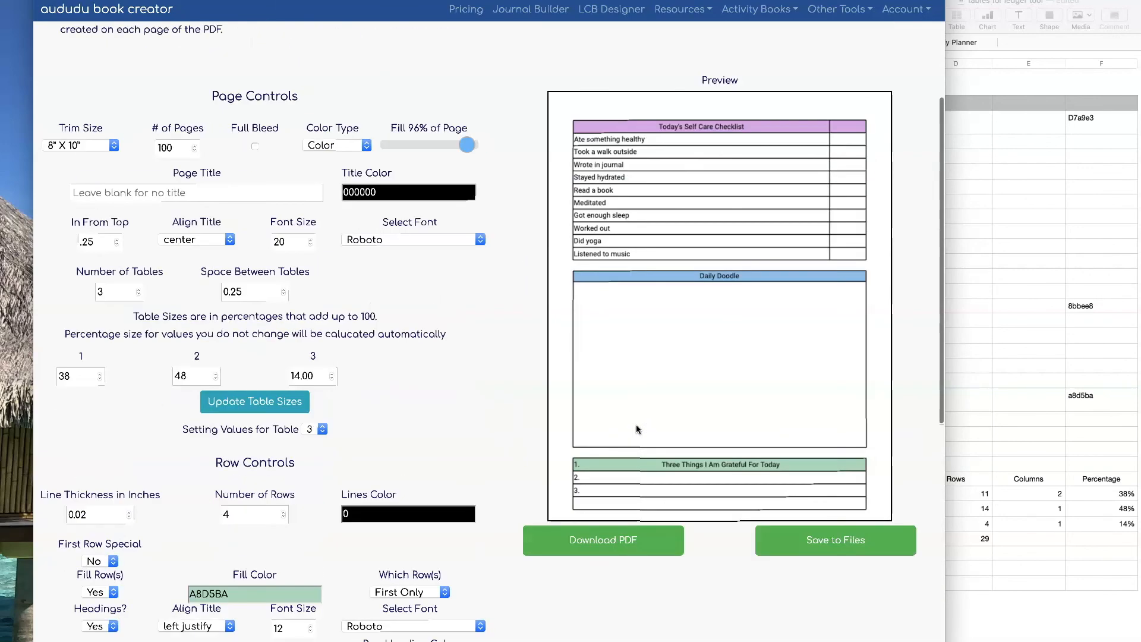
scroll(522, 365, "up", 1)
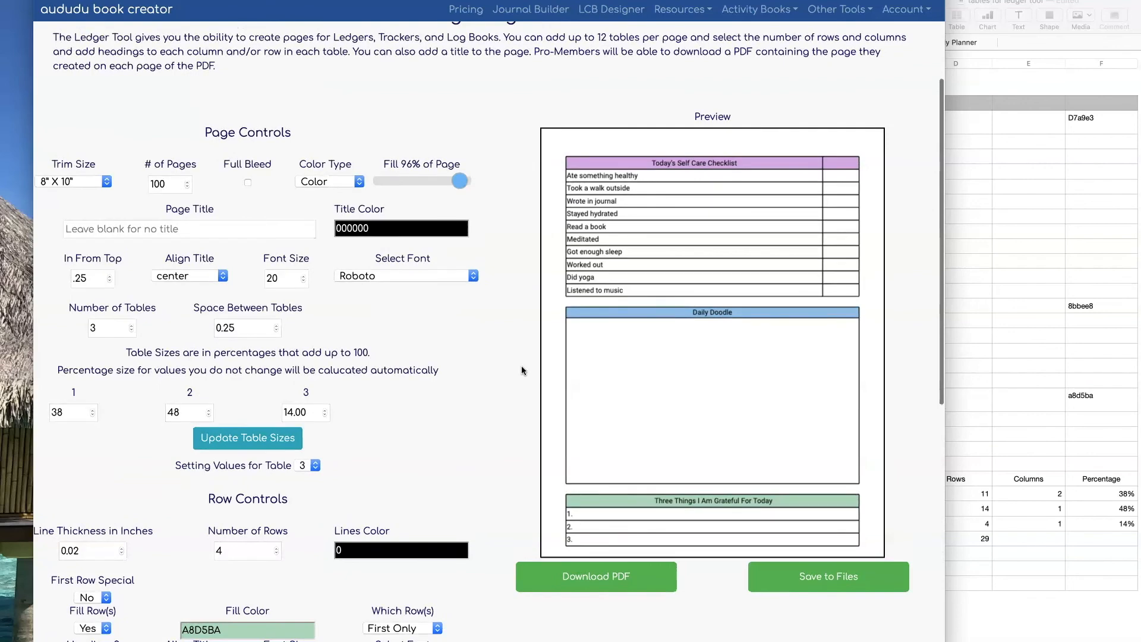
scroll(522, 370, "down", 1)
scroll(522, 370, "down", 2)
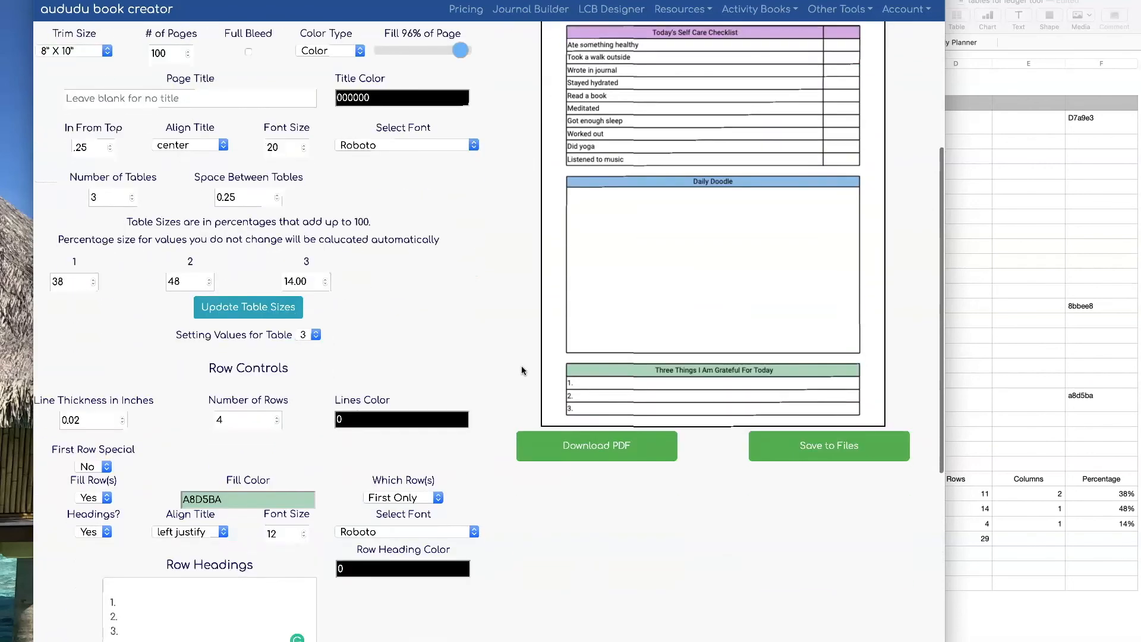
scroll(522, 370, "up", 2)
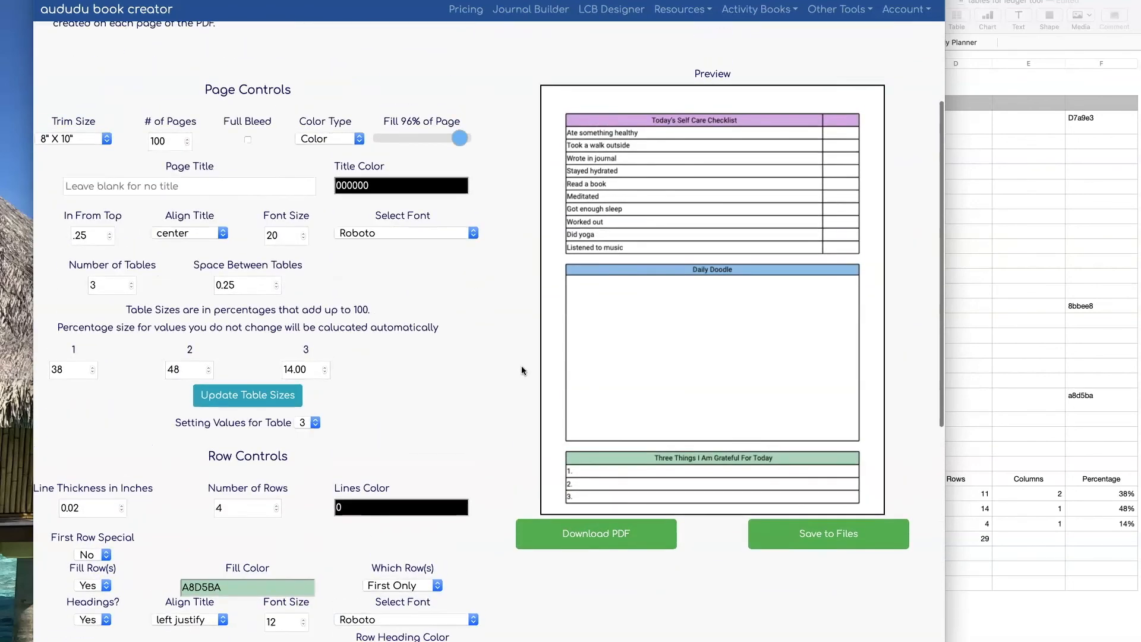
Set the page title to "Daily Check-In" copied from the spreadsheet heading.
left_click(1037, 84)
triple_click(909, 83)
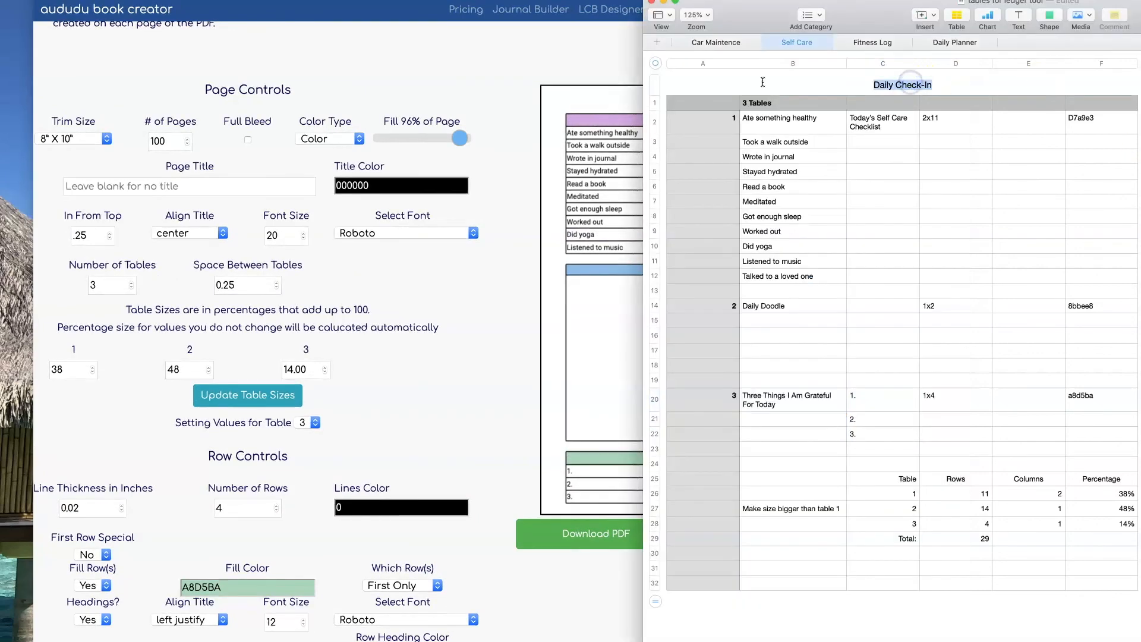
key("super+c")
left_click(189, 186)
key("super+v")
left_click(383, 71)
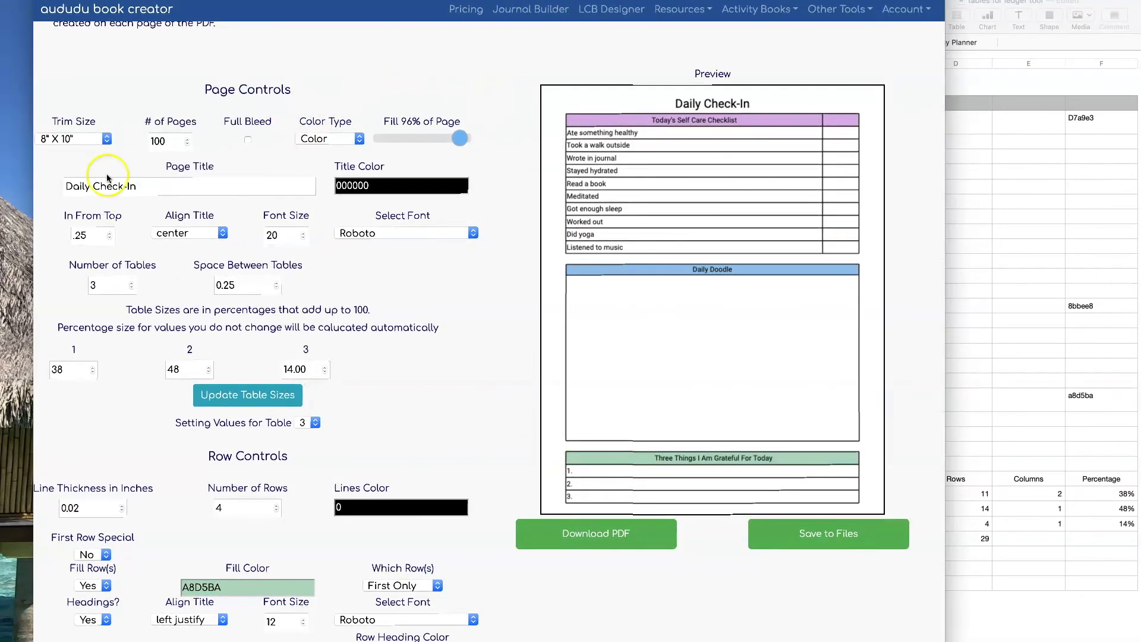
Reduce the number of pages to 1 and download the page as a PDF.
key("BackSpace")
key("BackSpace")
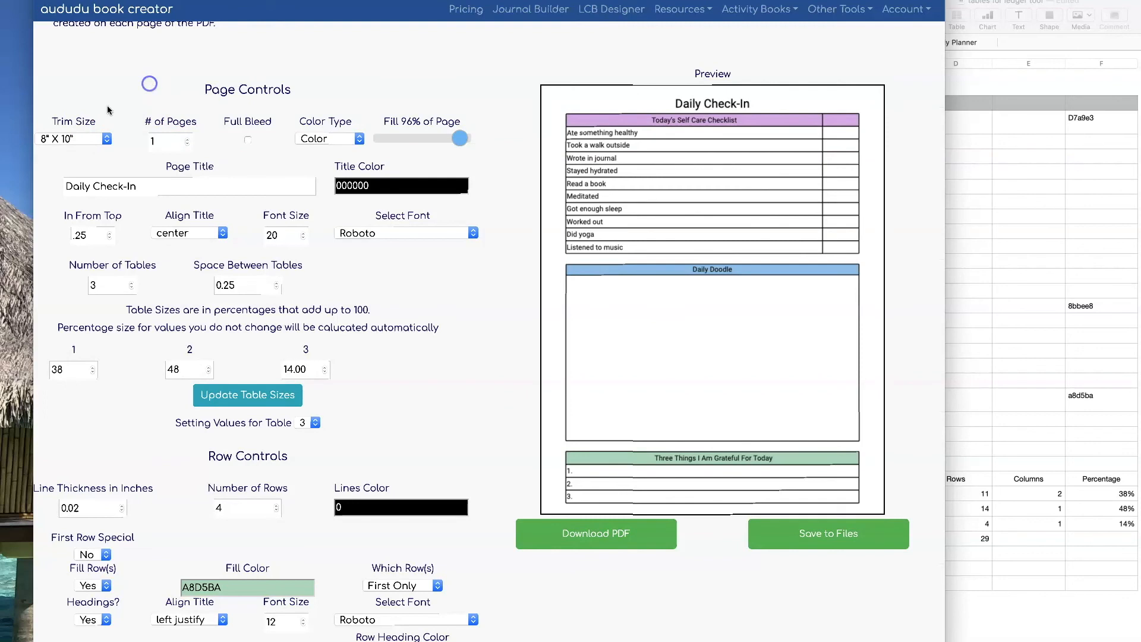
left_click(640, 527)
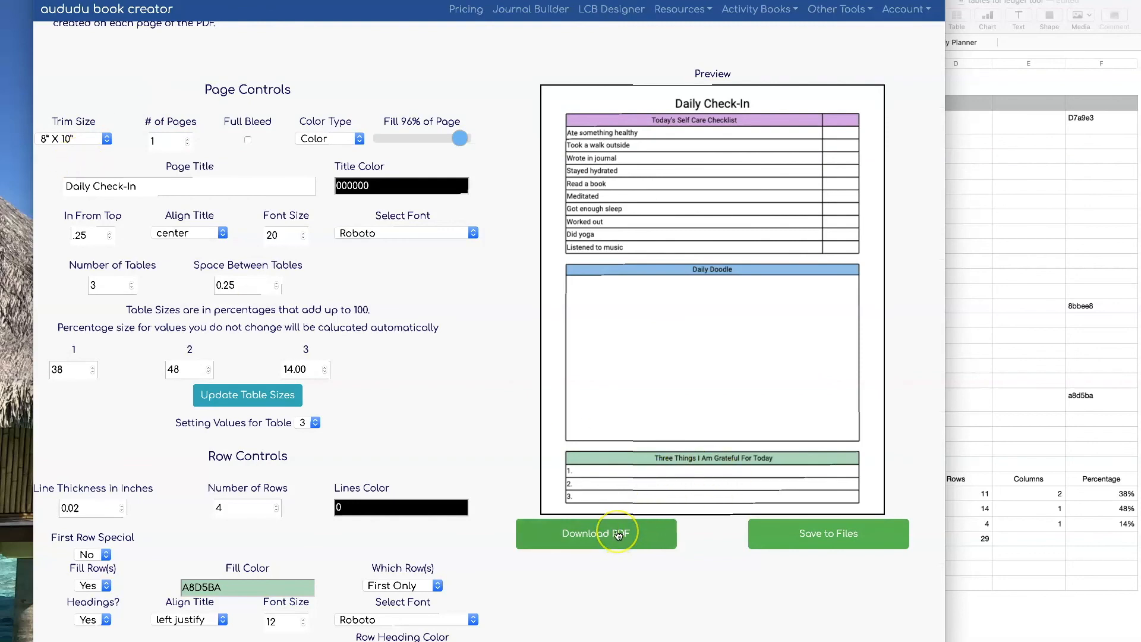